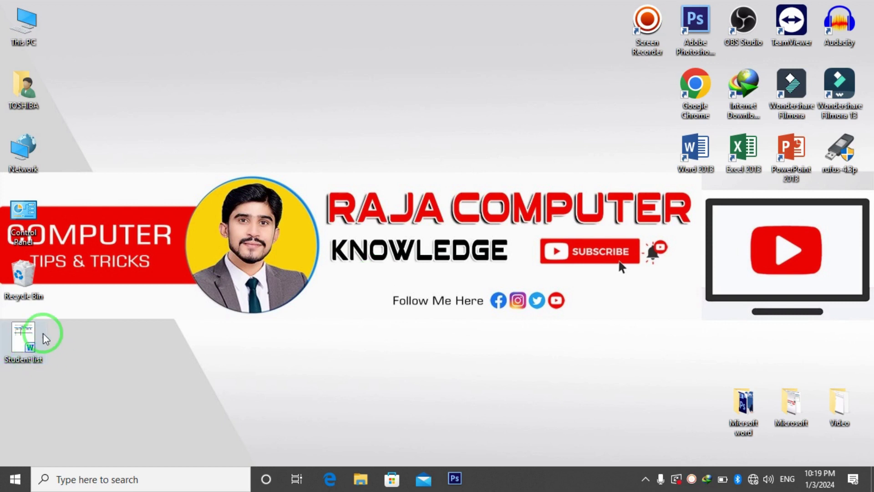
- Open the Student list document from the desktop in Word
double_click(13, 353)
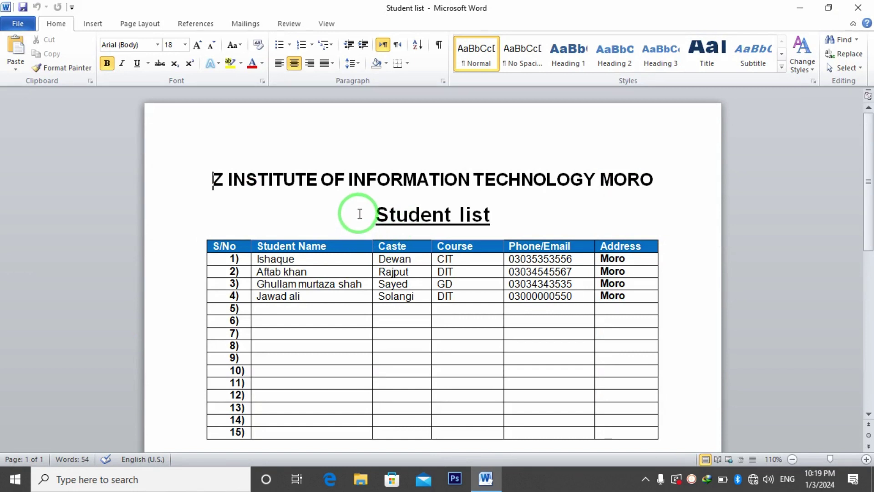
- With the cursor in the student table, compare the Design and Layout table tools, ending on Layout
click(394, 271)
click(396, 24)
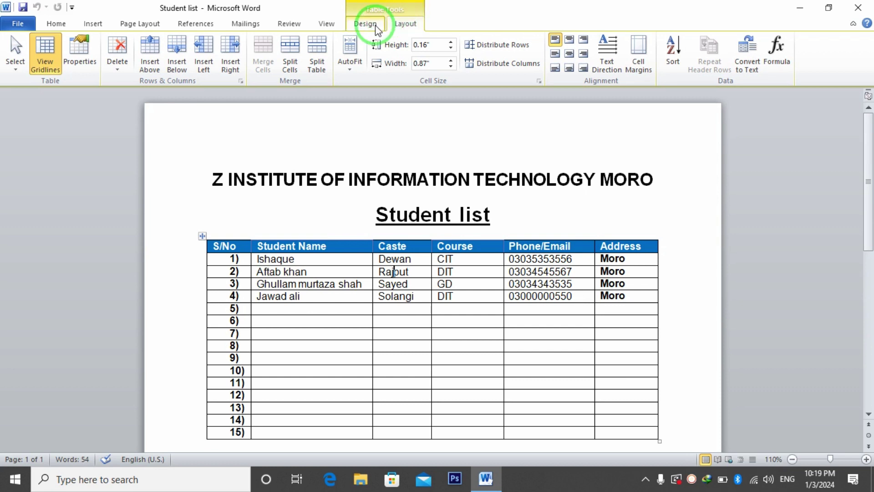
click(369, 24)
click(400, 27)
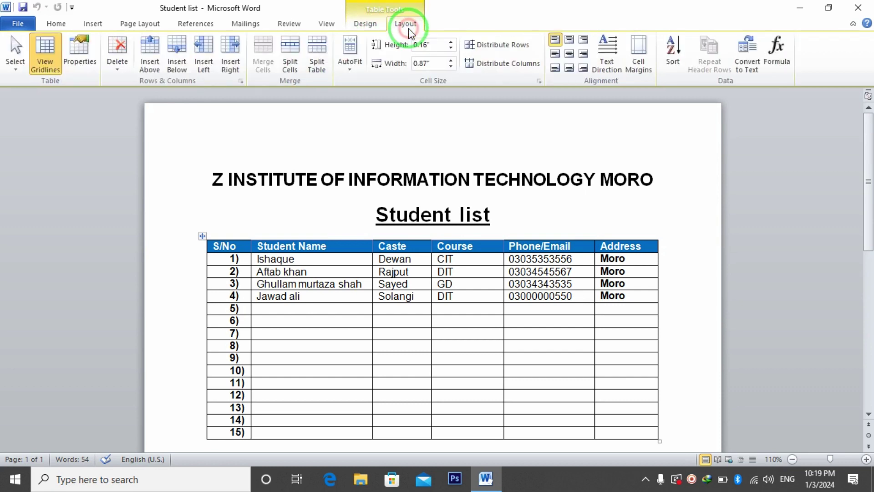
click(369, 25)
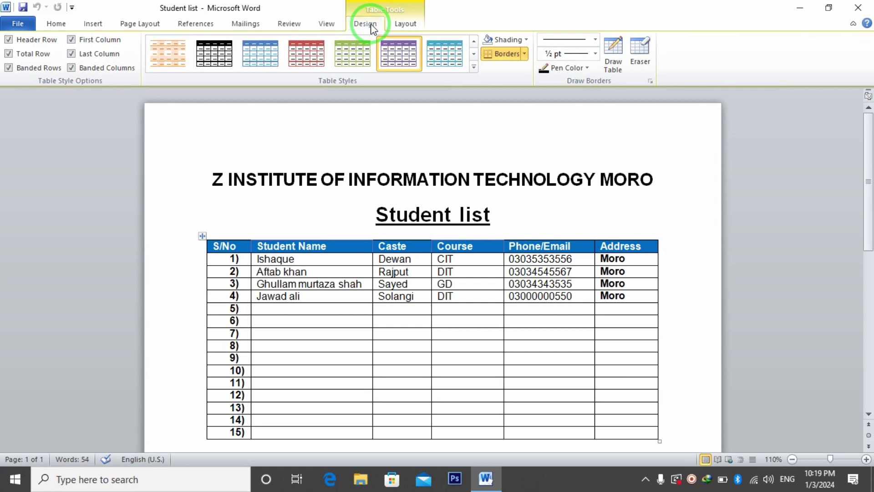
click(397, 28)
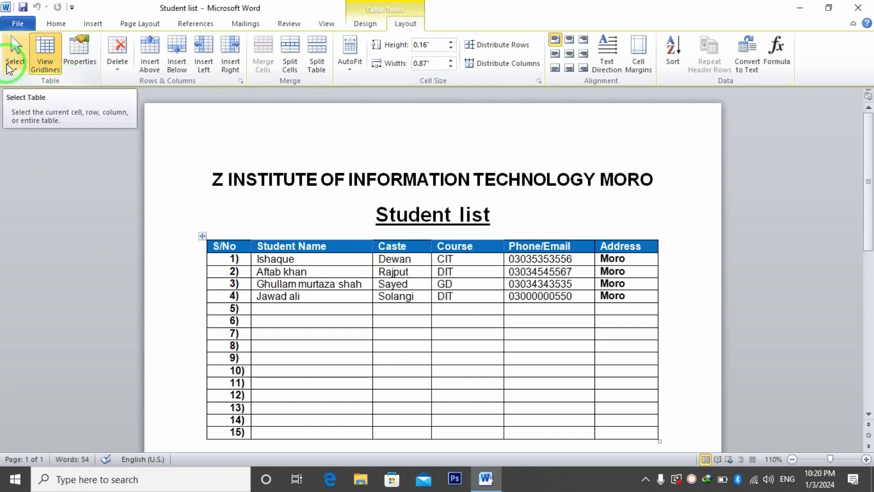
click(338, 257)
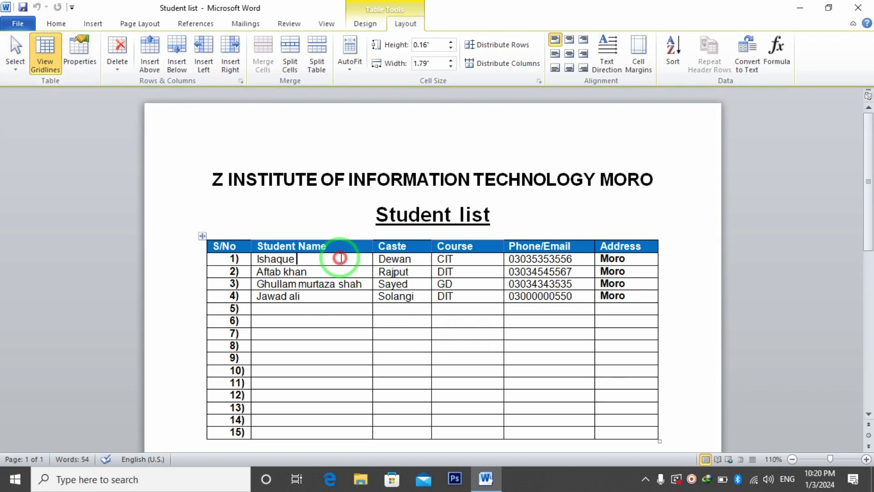
click(19, 67)
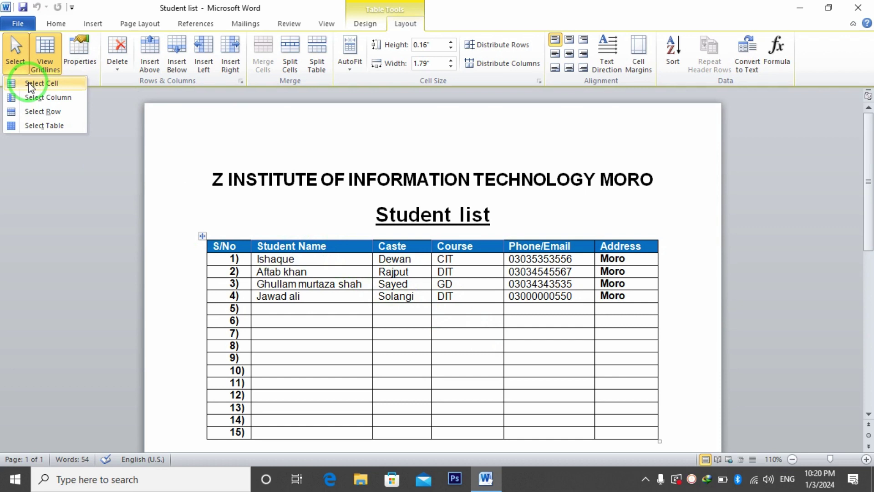
click(300, 258)
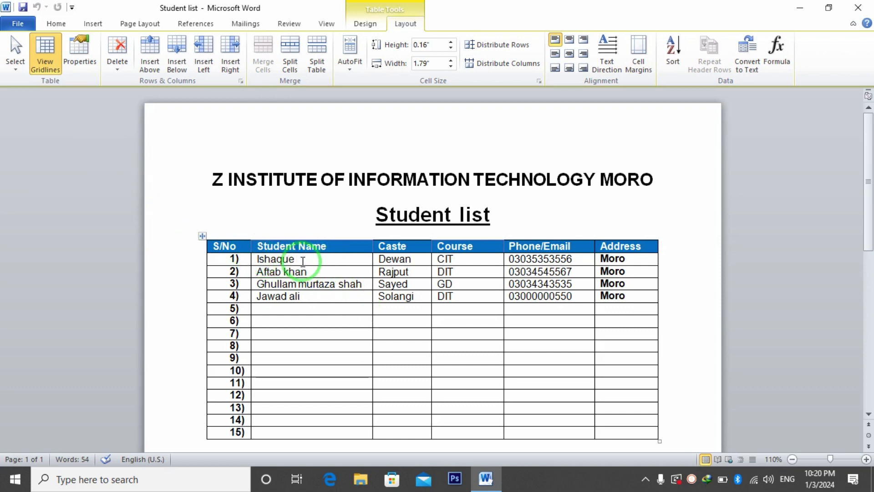
click(18, 66)
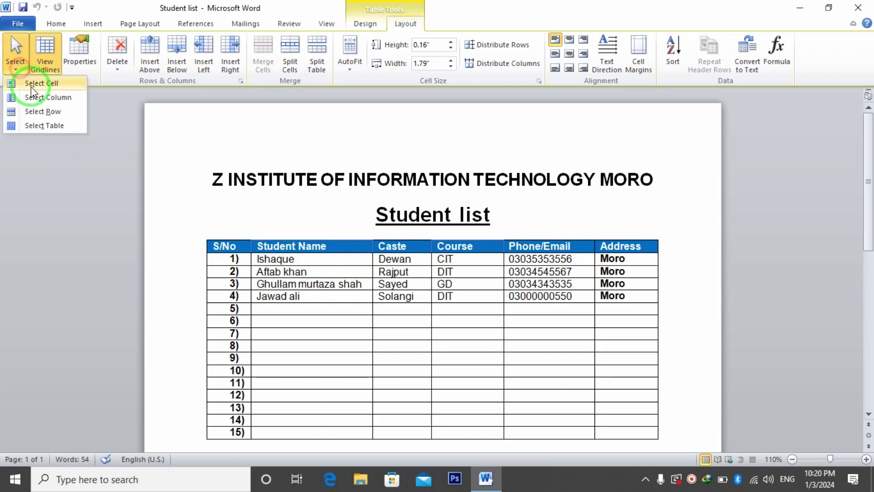
click(31, 85)
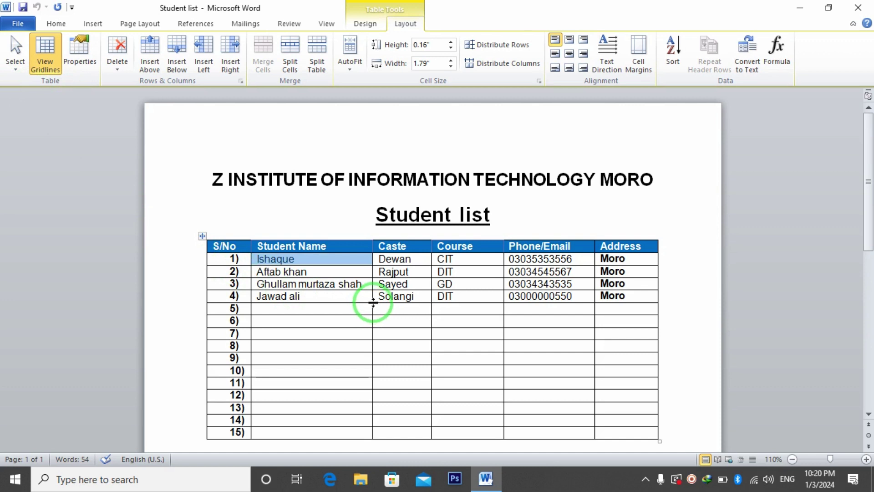
click(55, 23)
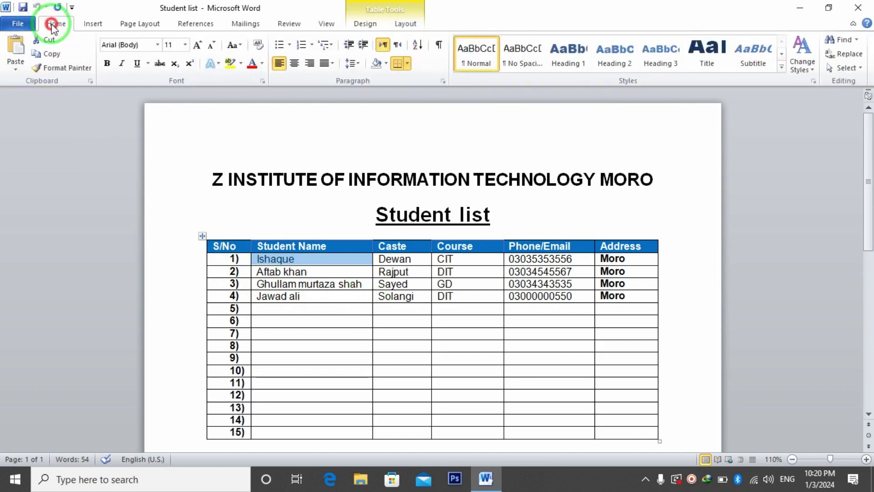
click(107, 63)
click(122, 63)
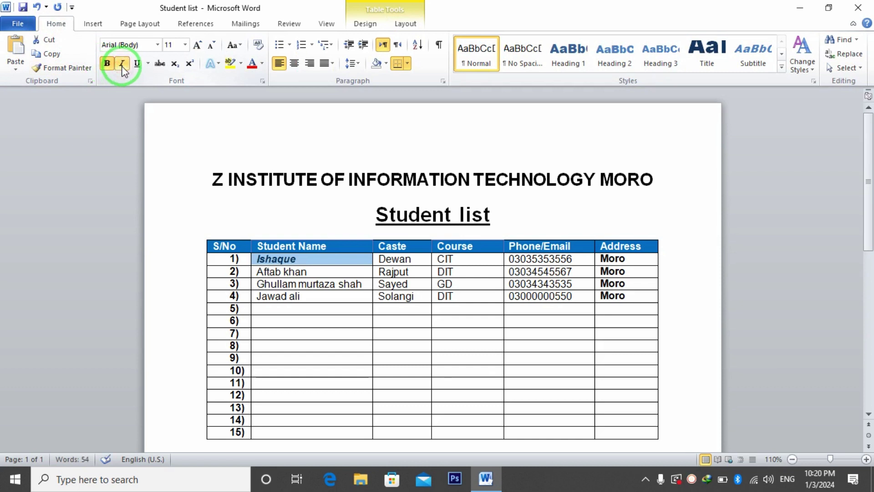
click(123, 64)
click(107, 64)
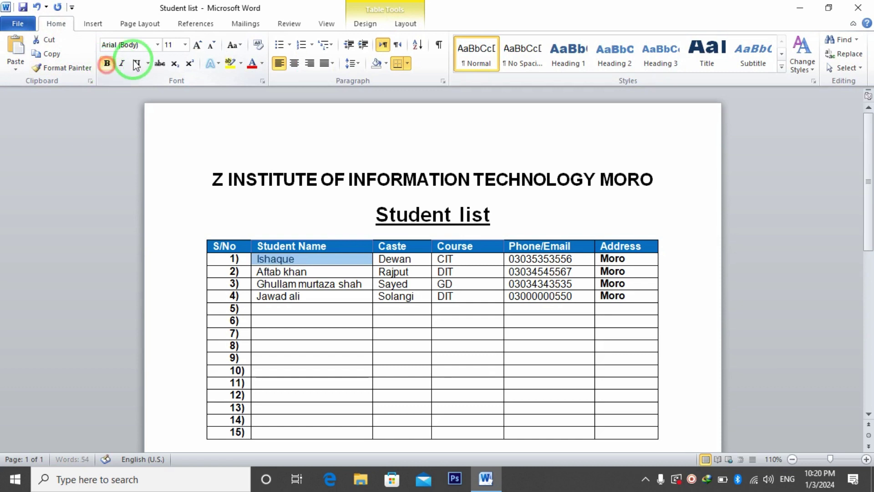
click(402, 24)
mouse_move(326, 267)
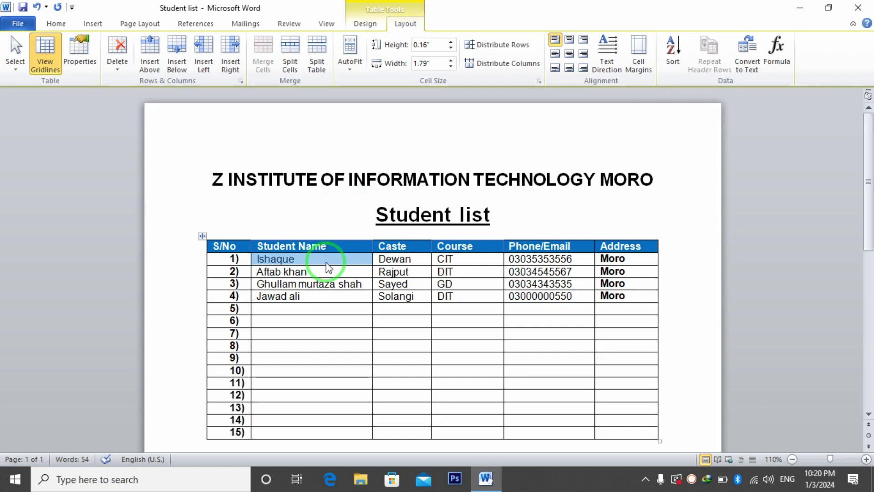
click(327, 268)
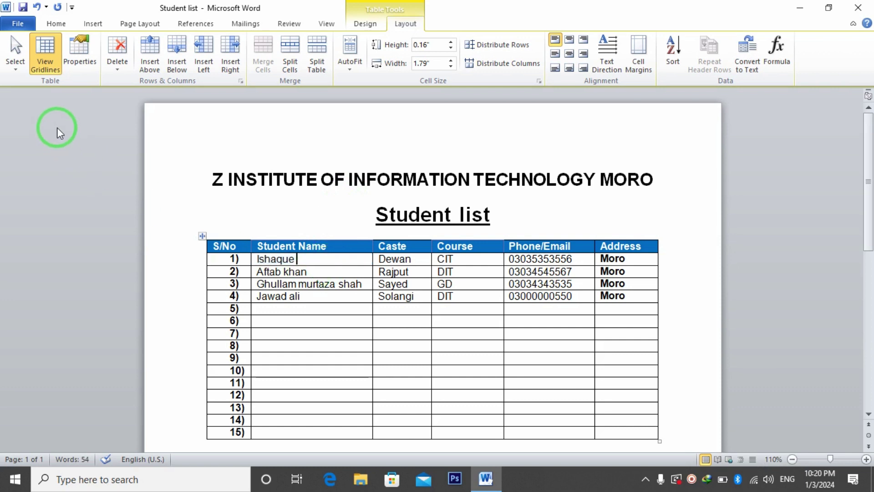
click(16, 57)
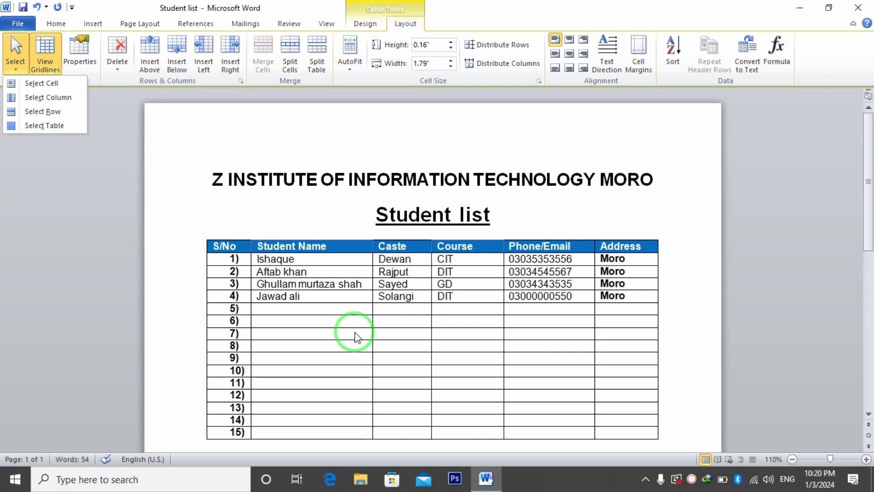
click(343, 309)
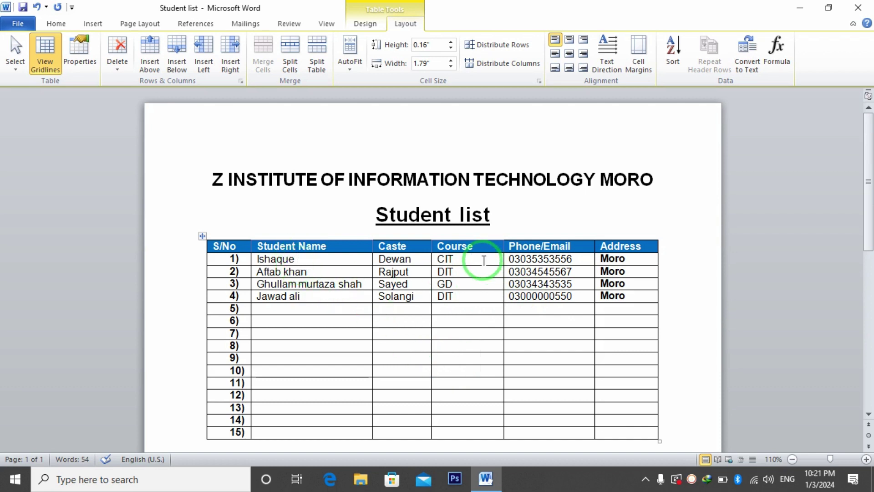
click(470, 262)
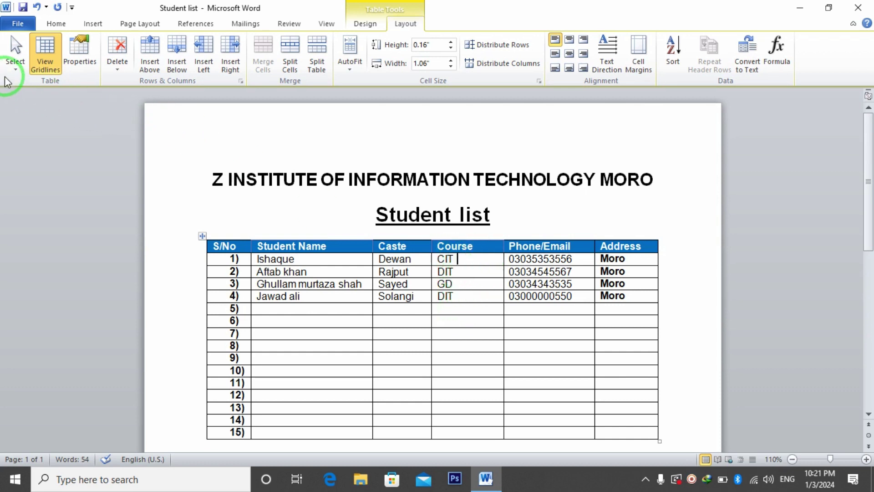
click(15, 60)
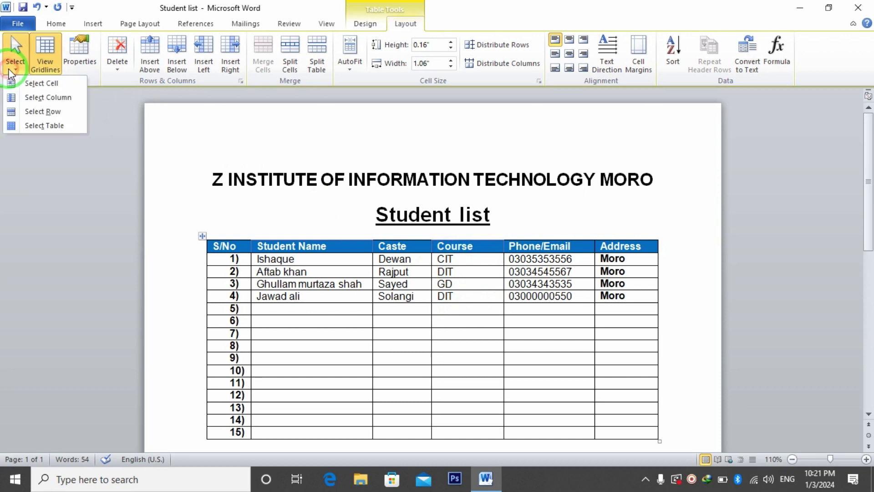
click(36, 97)
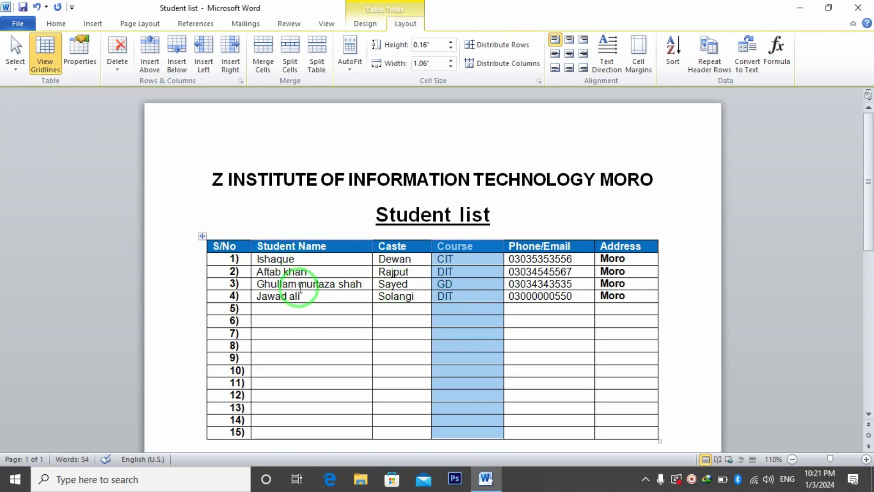
click(311, 272)
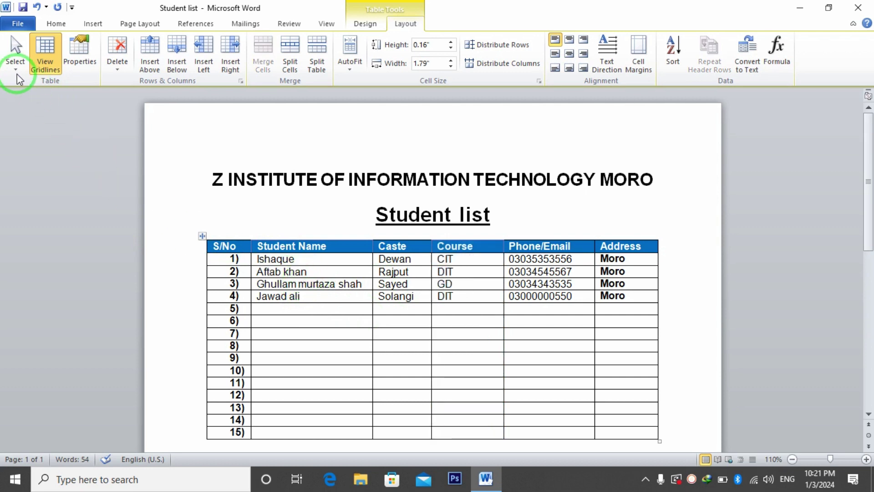
click(15, 59)
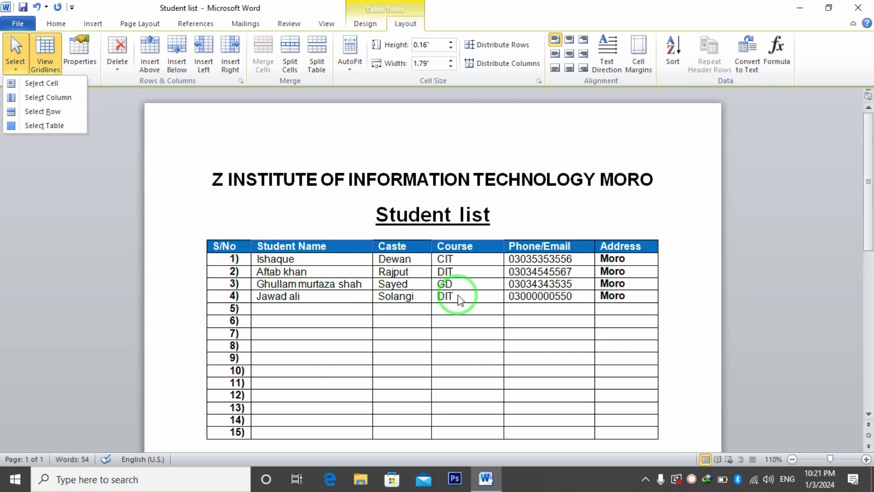
click(43, 112)
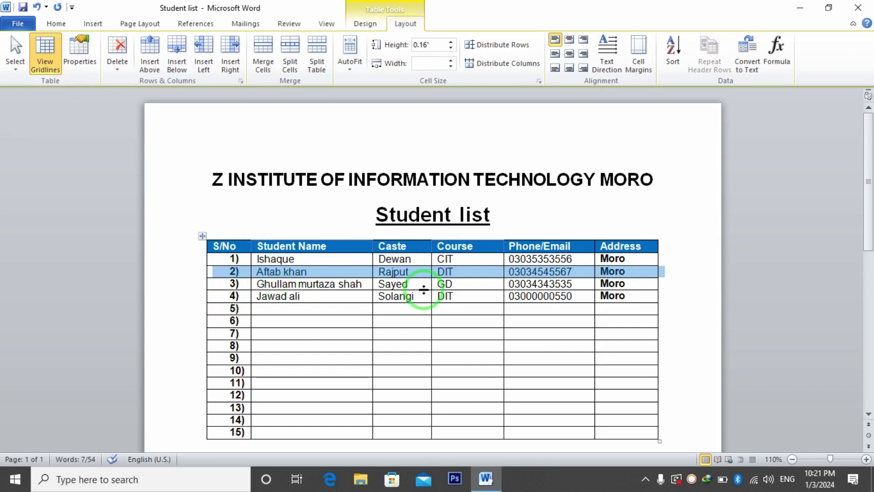
click(360, 271)
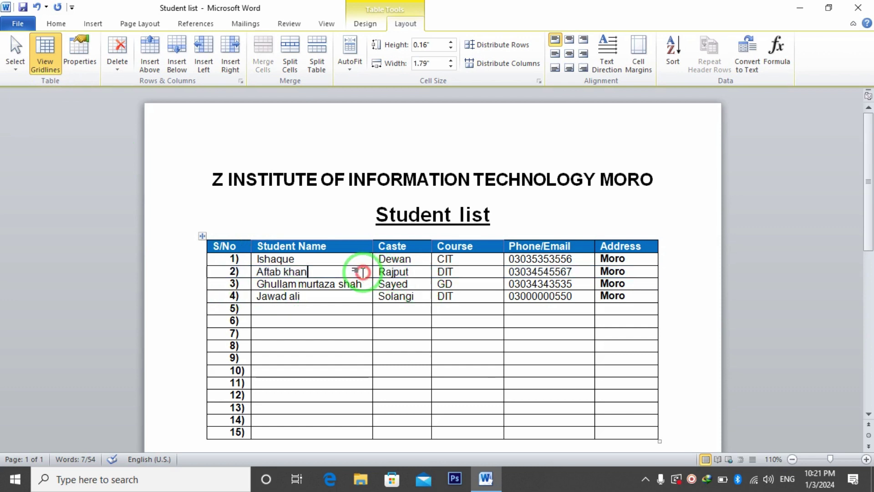
- Select the whole student table with Select Table
click(16, 72)
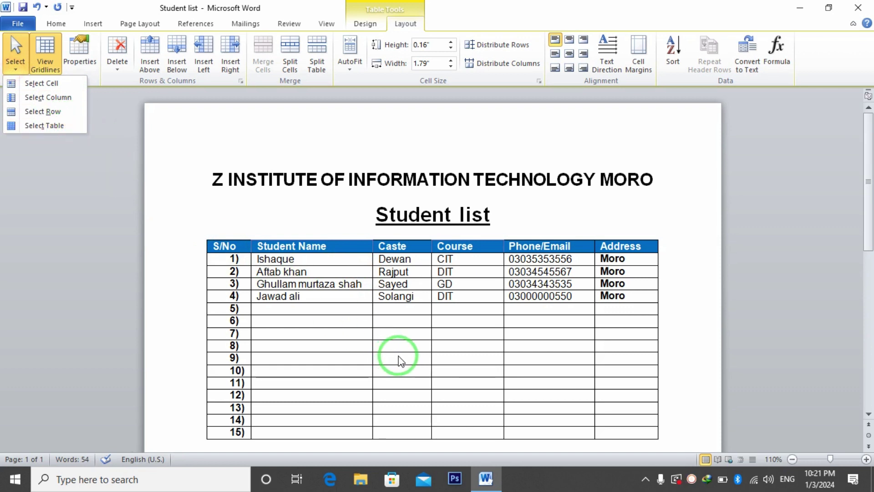
click(310, 272)
click(6, 68)
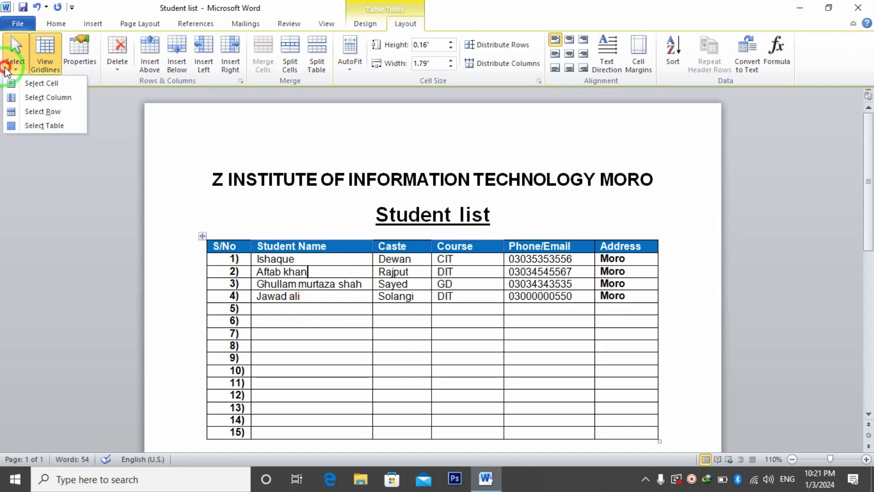
click(44, 126)
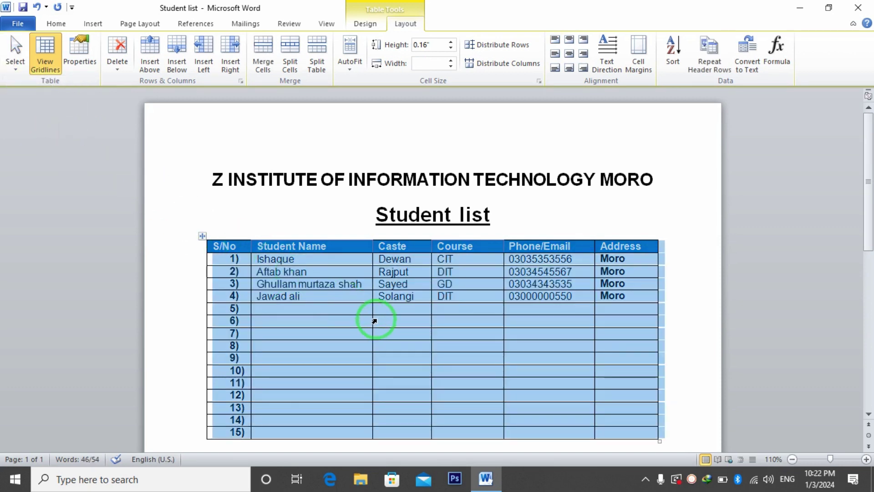
click(339, 313)
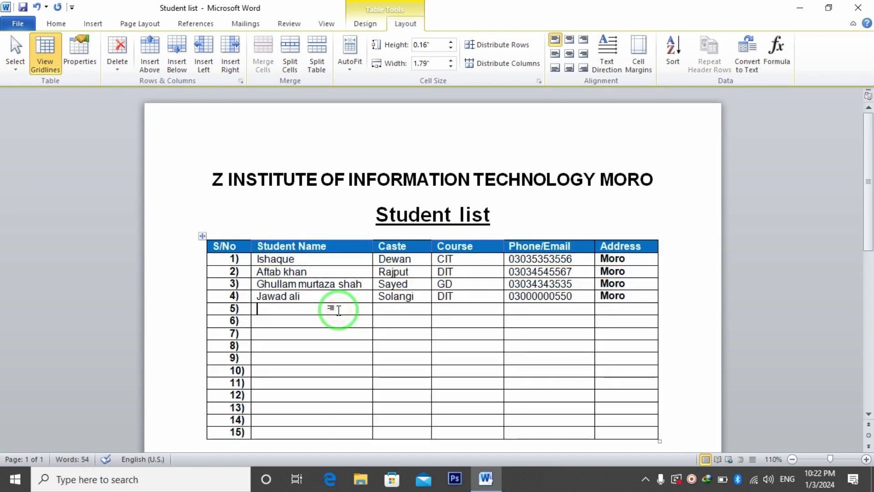
click(44, 67)
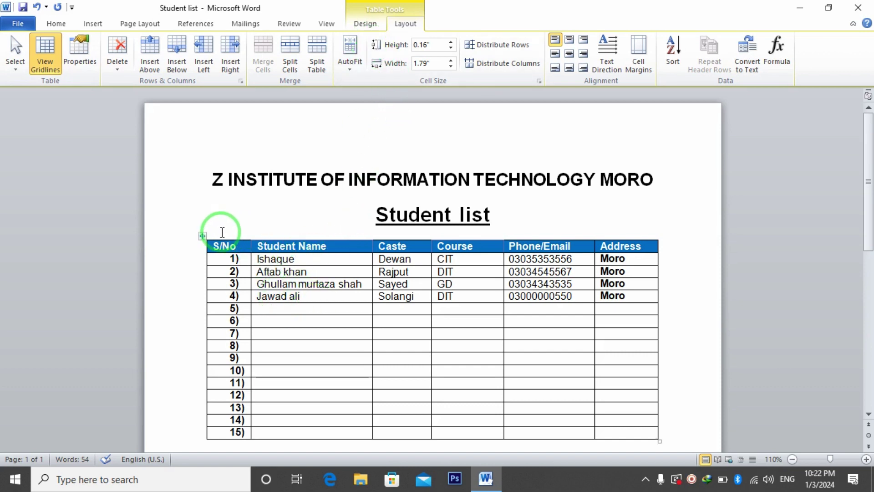
click(203, 235)
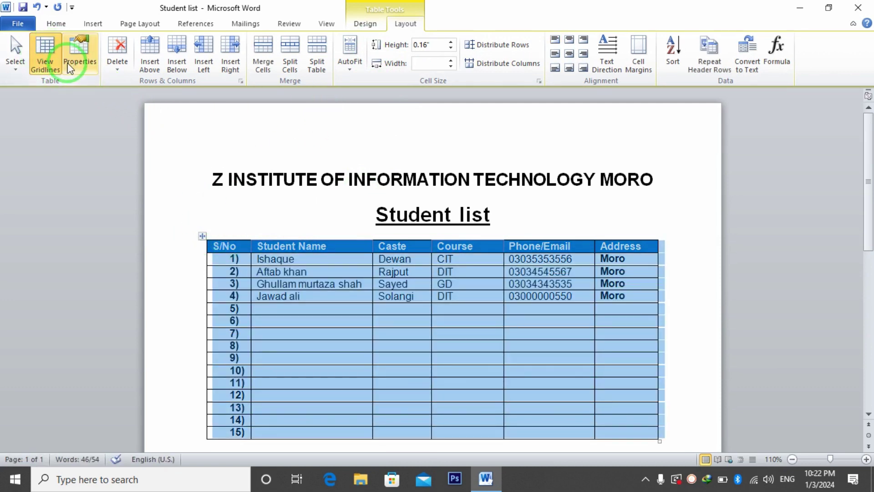
click(47, 54)
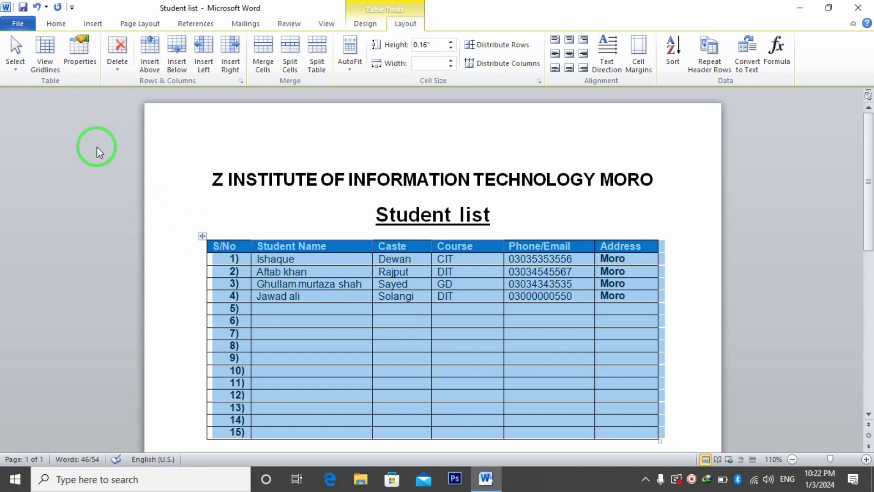
click(46, 53)
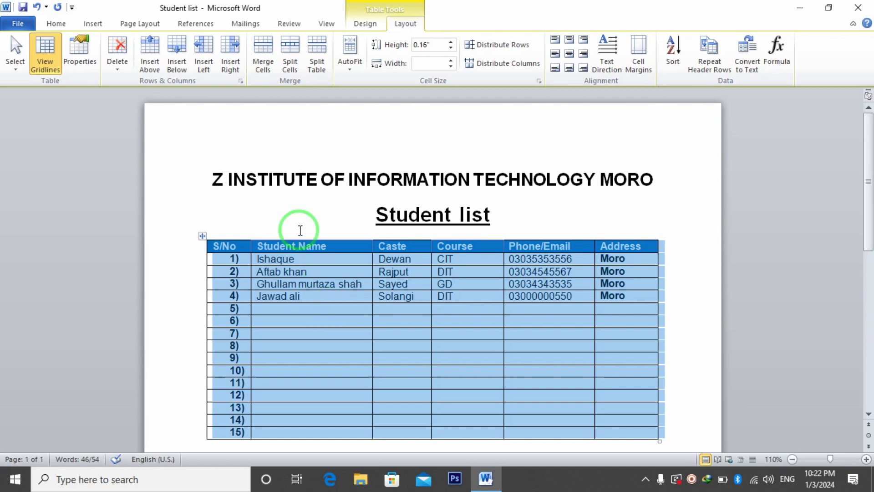
- Apply No Border to the student table and view it borderless
click(368, 23)
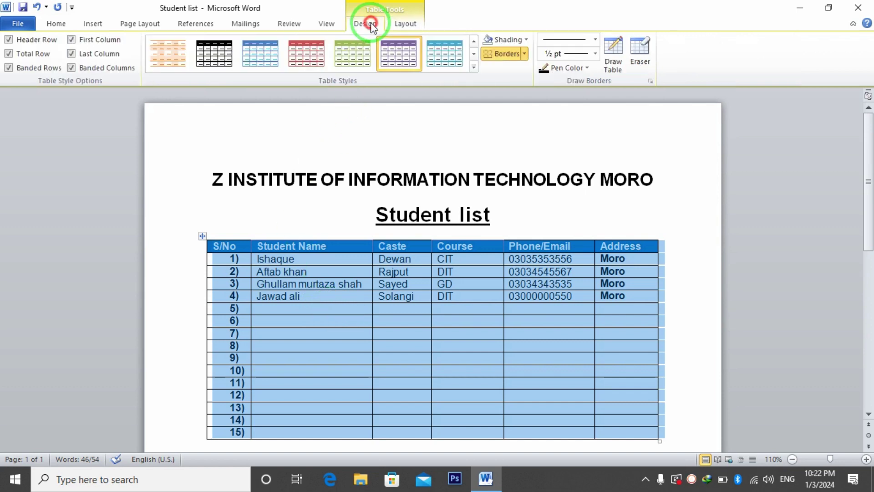
click(526, 55)
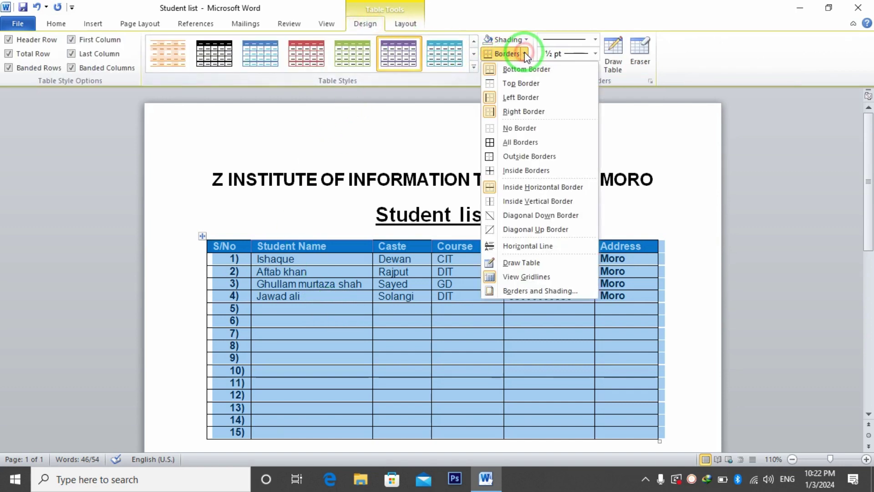
click(520, 130)
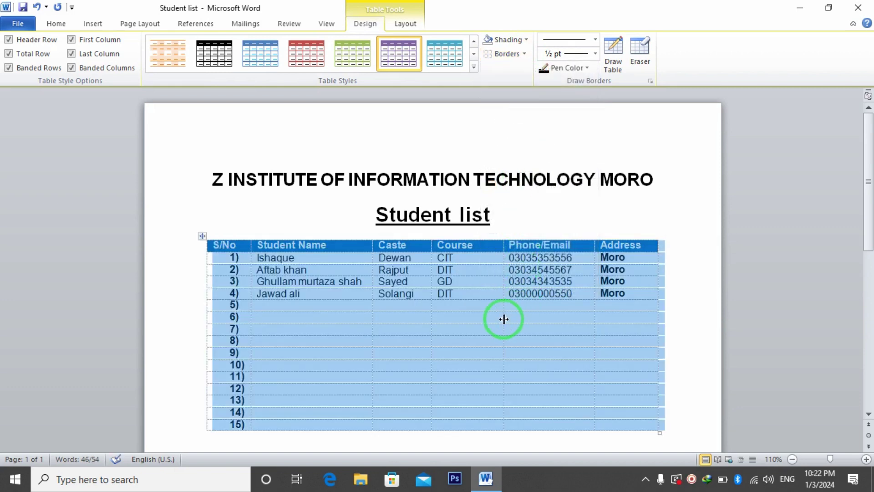
click(488, 308)
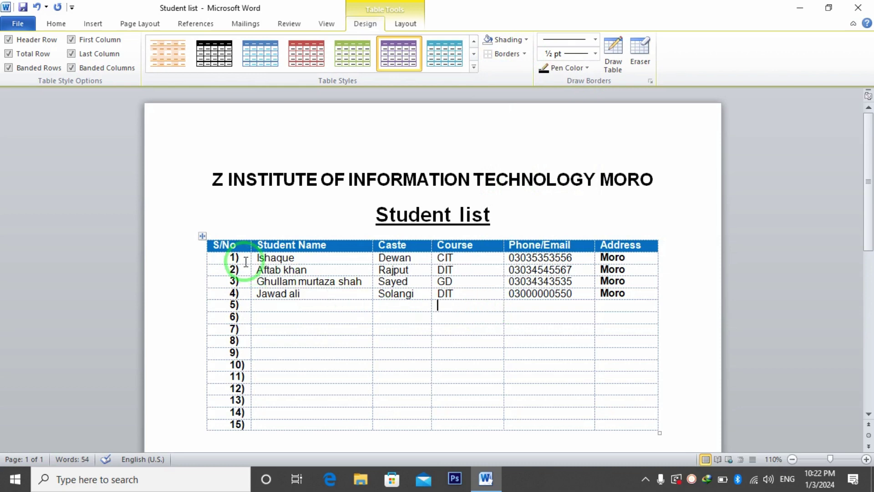
- Toggle View Gridlines off and back on to compare the table's appearance
click(202, 236)
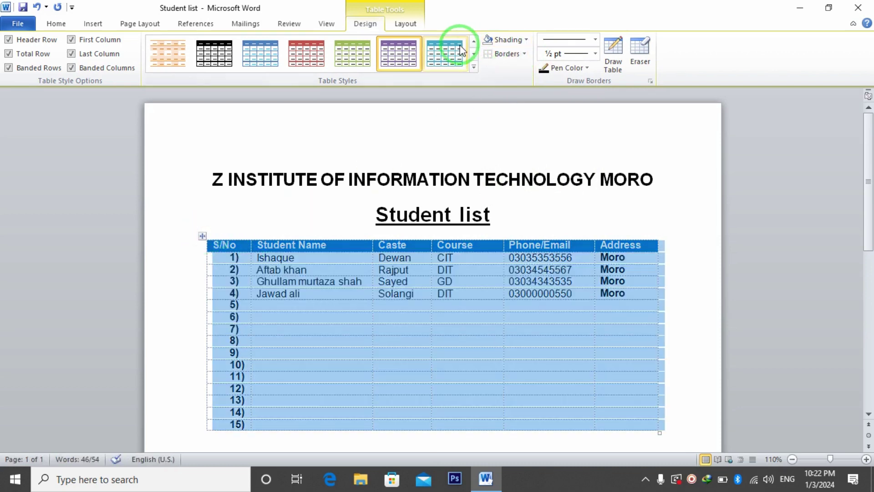
click(418, 28)
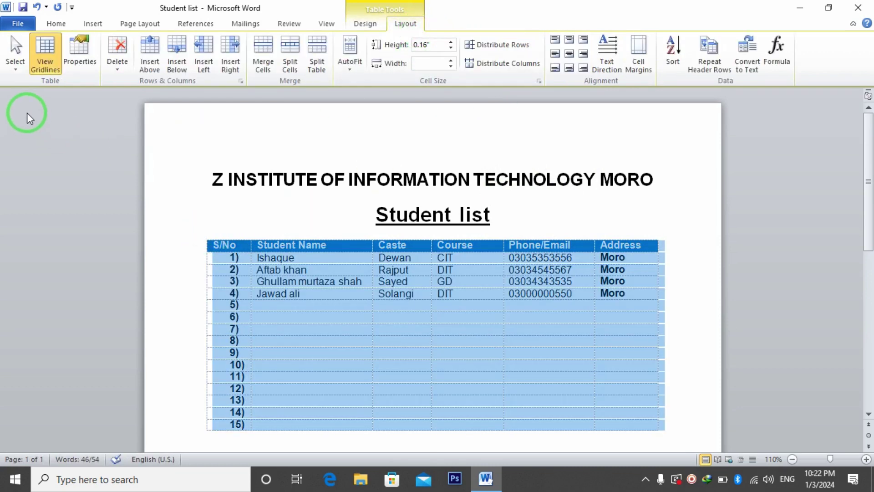
click(37, 63)
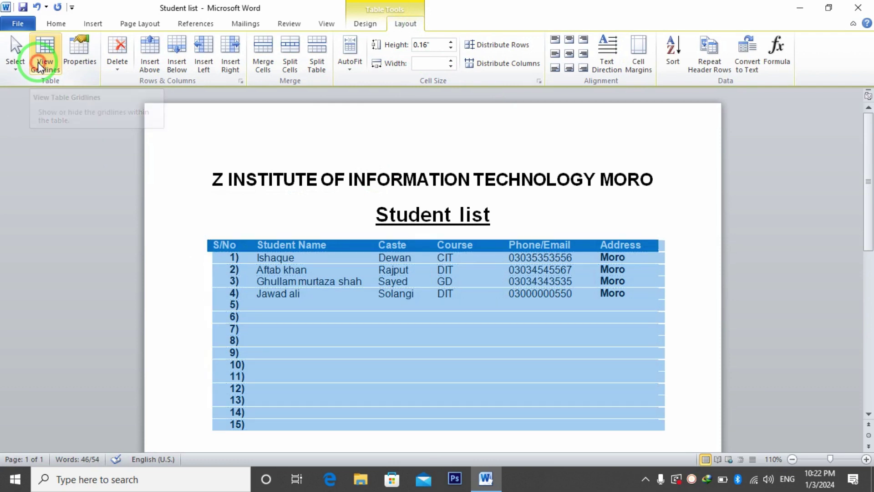
click(360, 316)
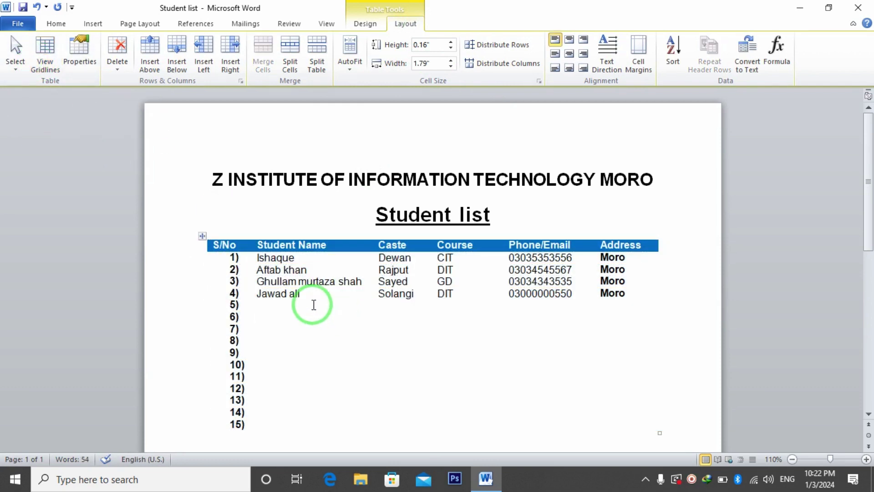
click(203, 236)
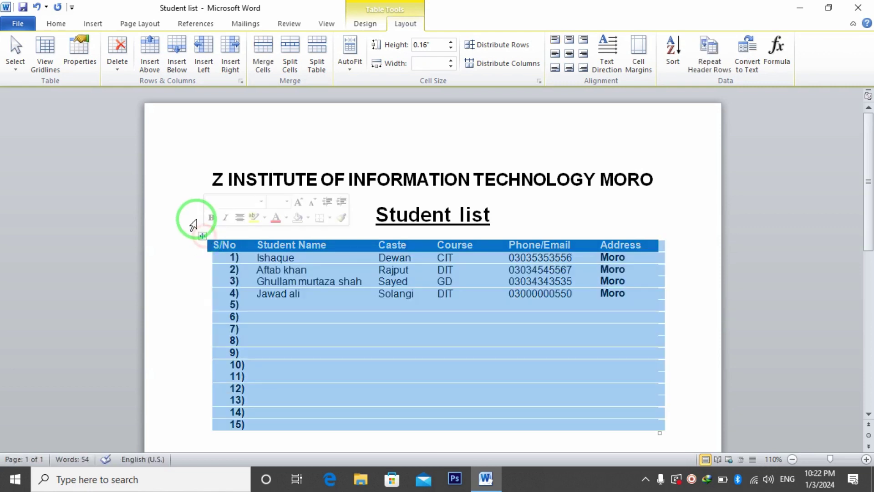
click(42, 50)
click(320, 310)
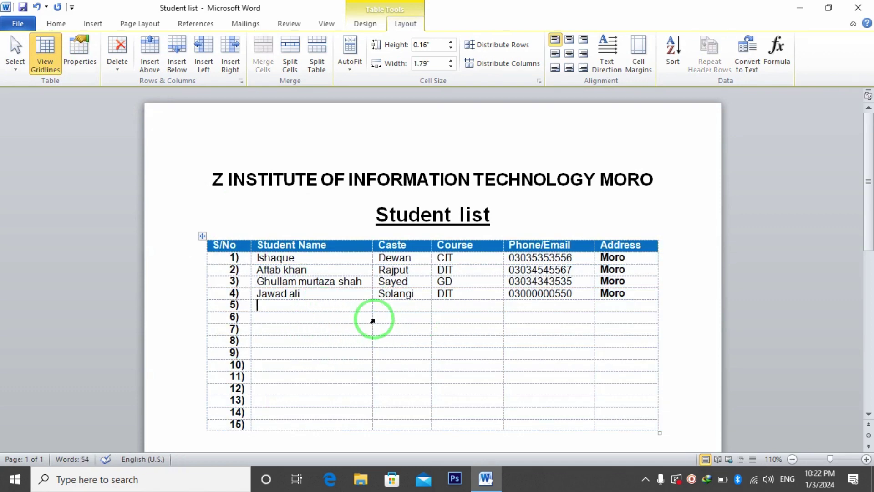
click(43, 48)
click(43, 49)
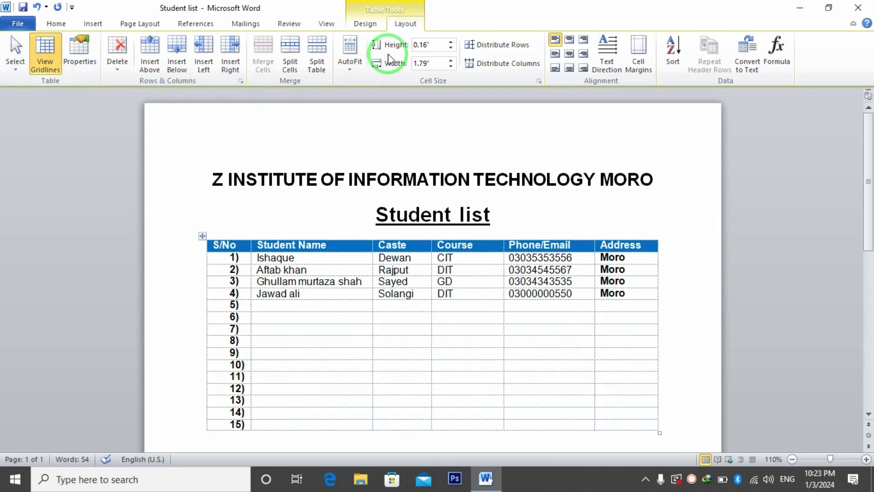
- Reselect the table and apply All Borders to every cell
click(201, 237)
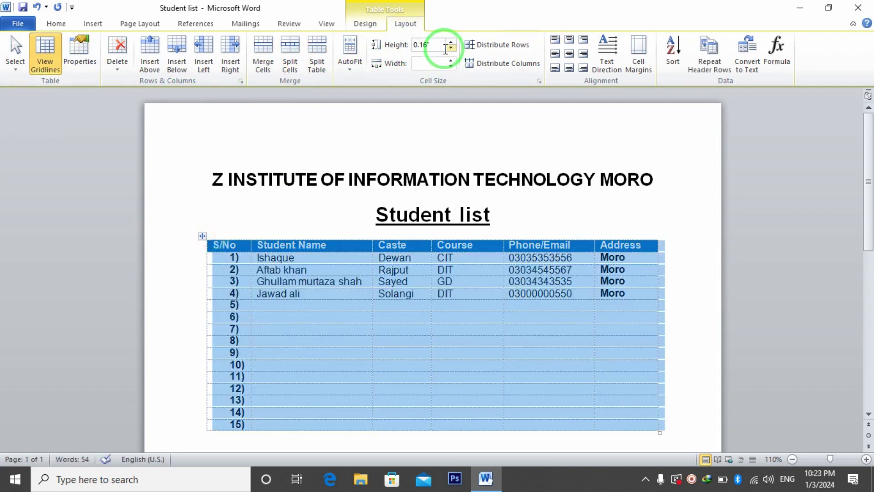
click(377, 26)
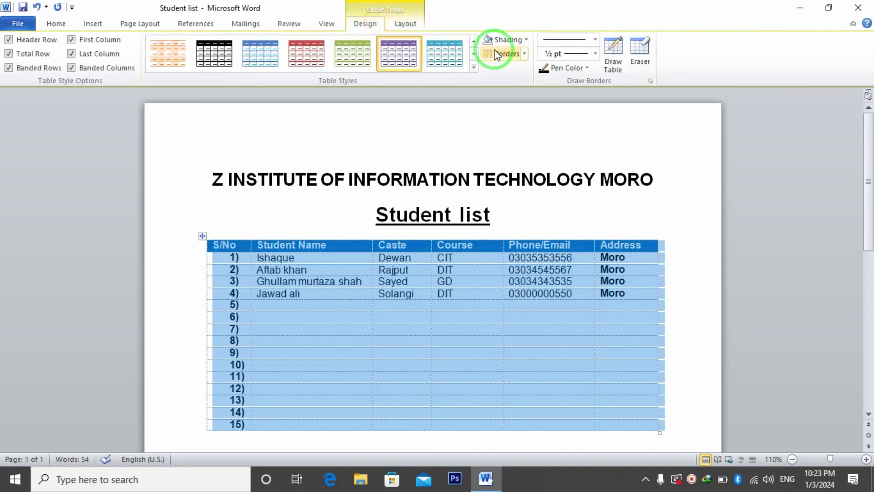
click(524, 53)
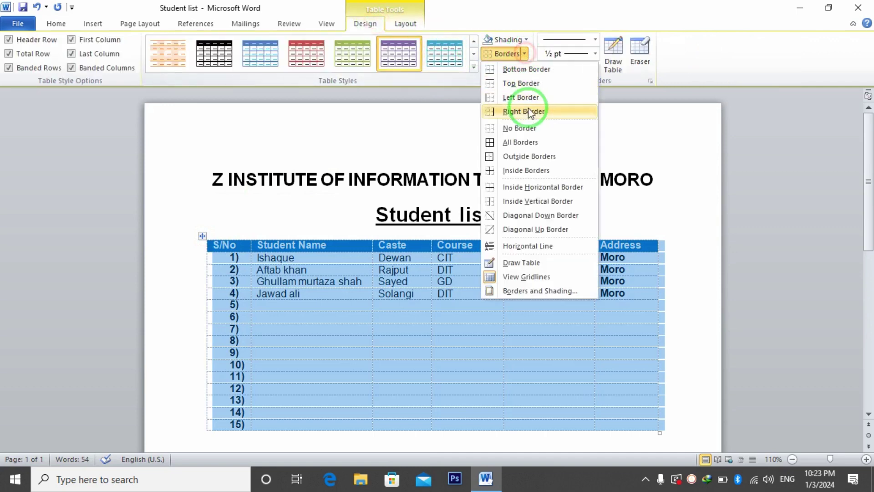
click(512, 144)
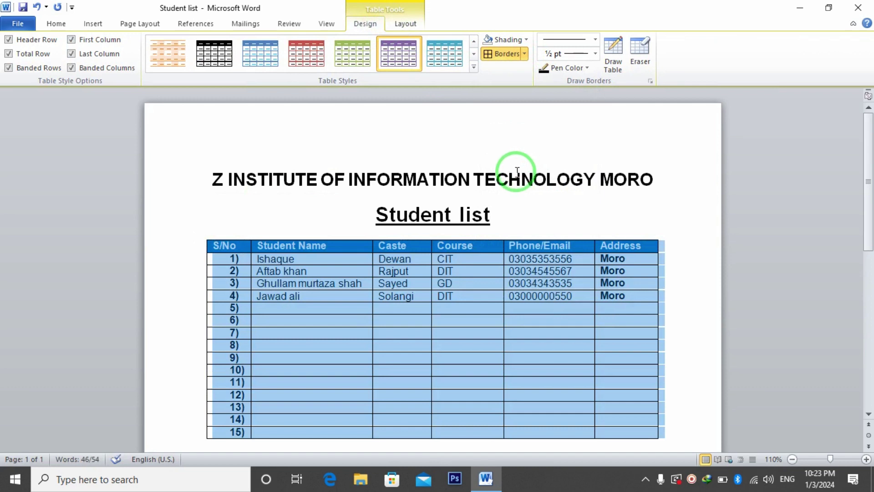
click(488, 283)
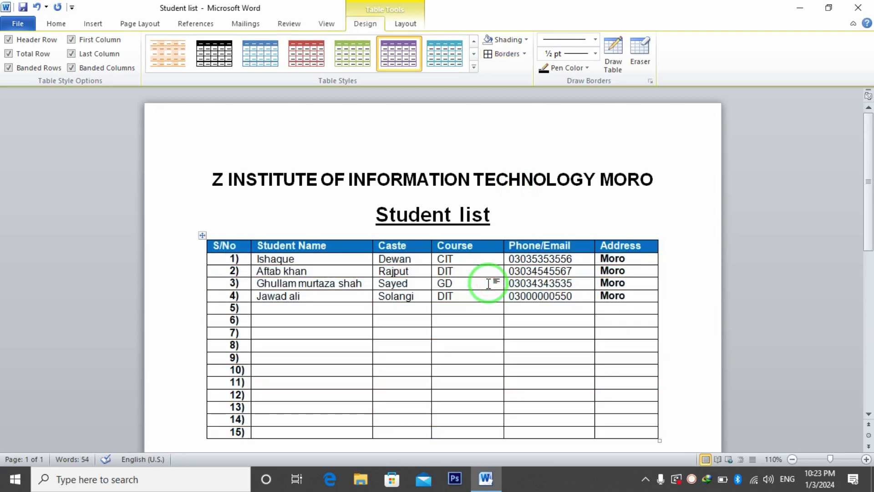
click(408, 30)
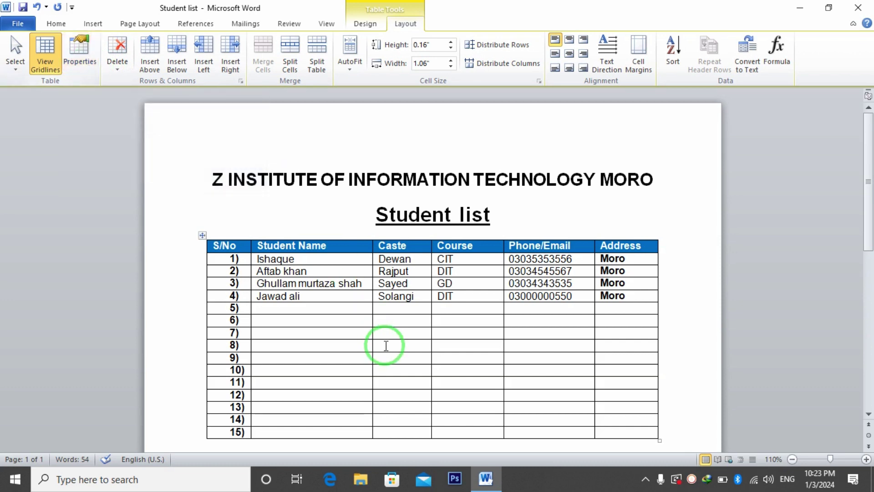
click(344, 298)
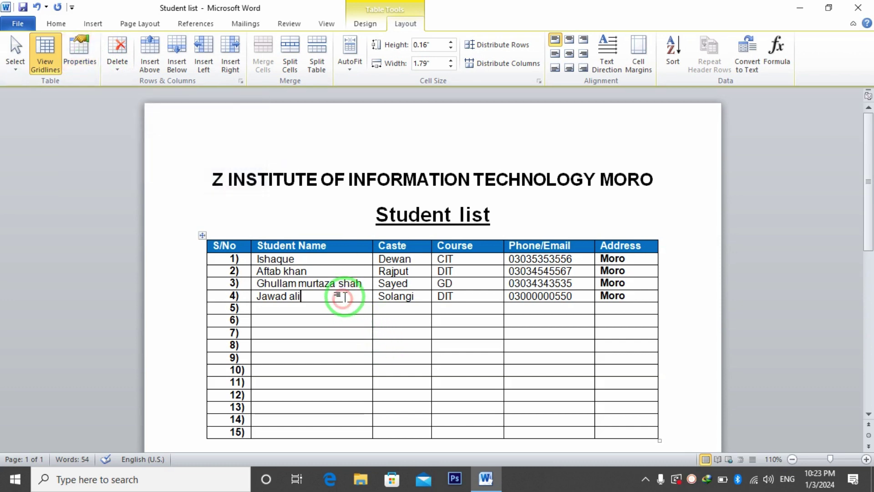
click(202, 236)
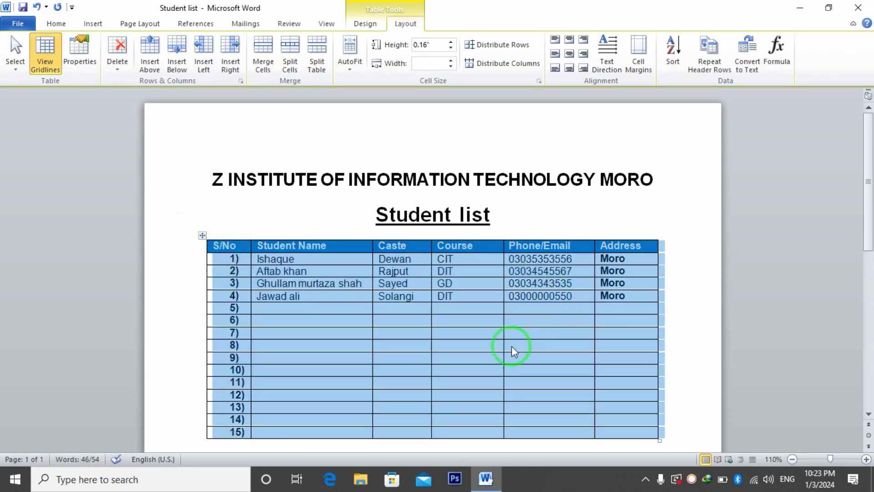
click(80, 51)
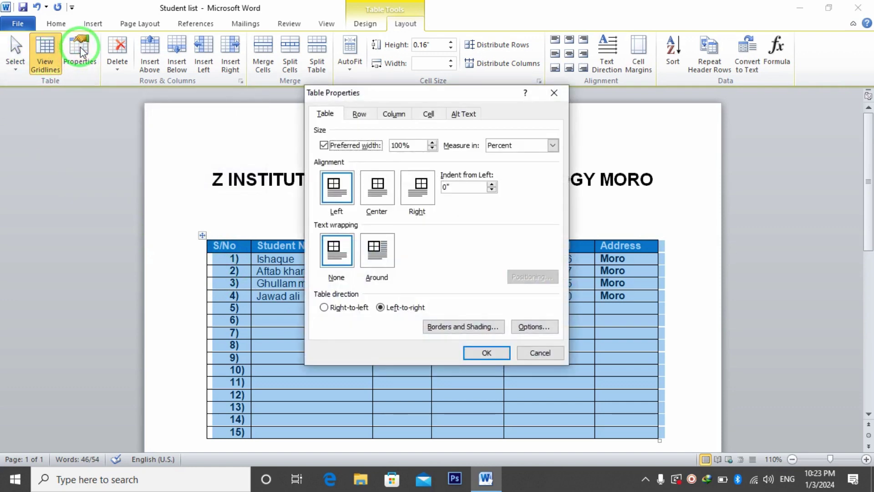
drag(430, 91, 667, 56)
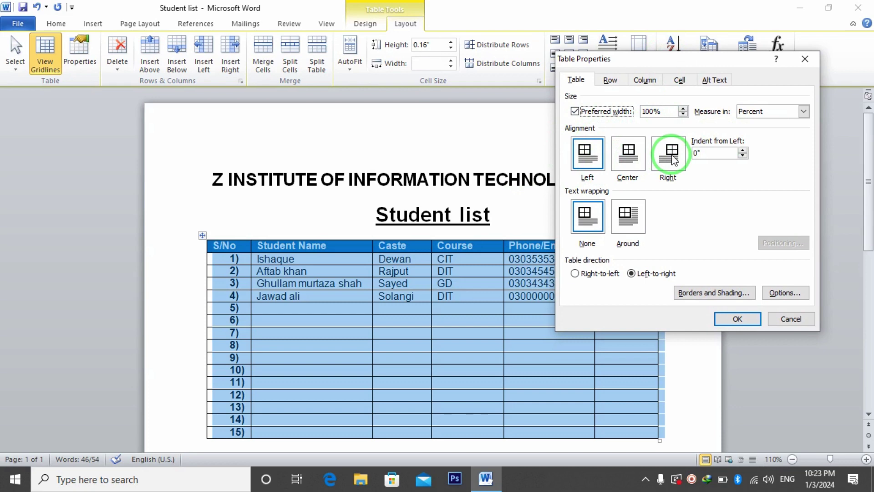
click(780, 318)
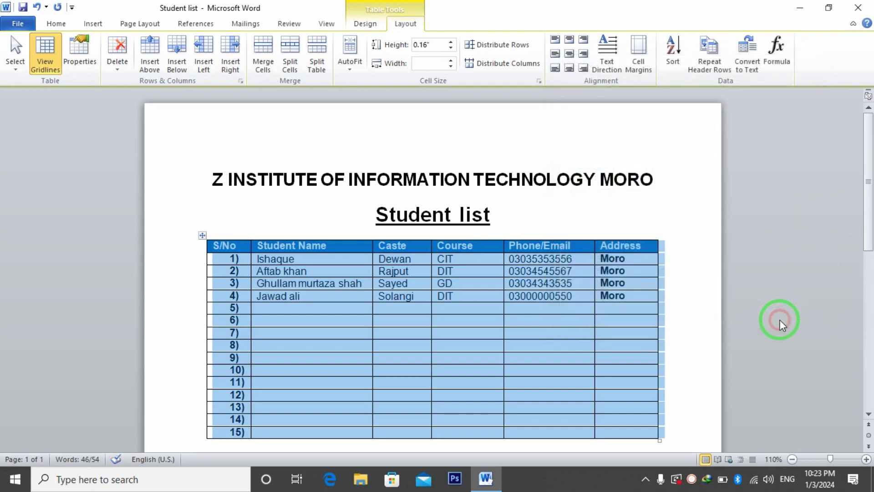
scroll(704, 306, down, 4)
scroll(669, 324, up, 2)
- Narrow the table by dragging its corner, then expand =rand() into sample paragraphs below it
click(641, 327)
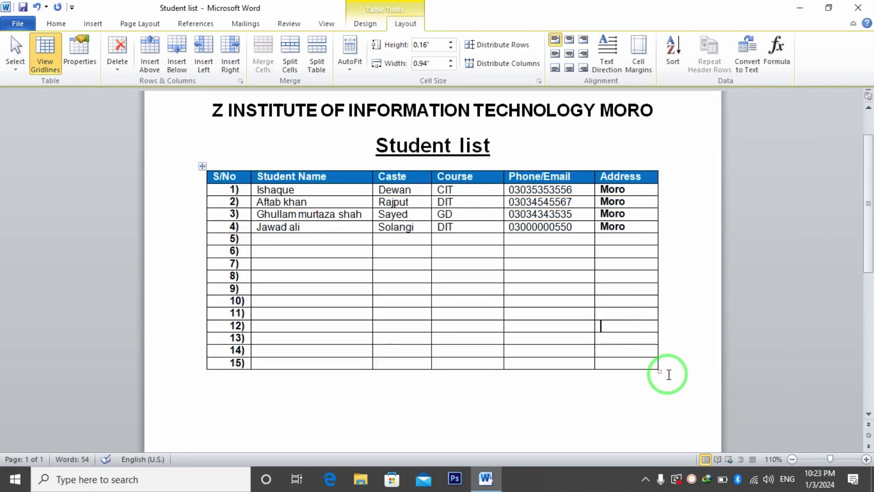
drag(660, 371, 516, 351)
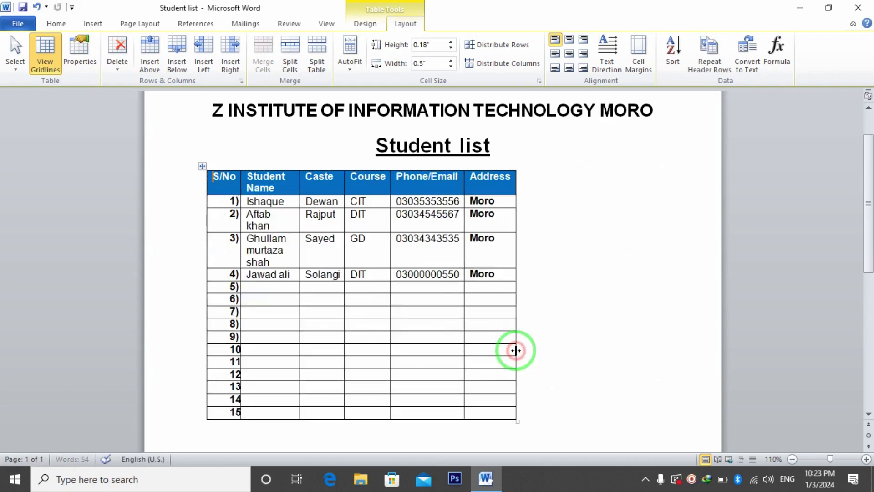
scroll(510, 360, down, 4)
click(248, 377)
text(=rand())
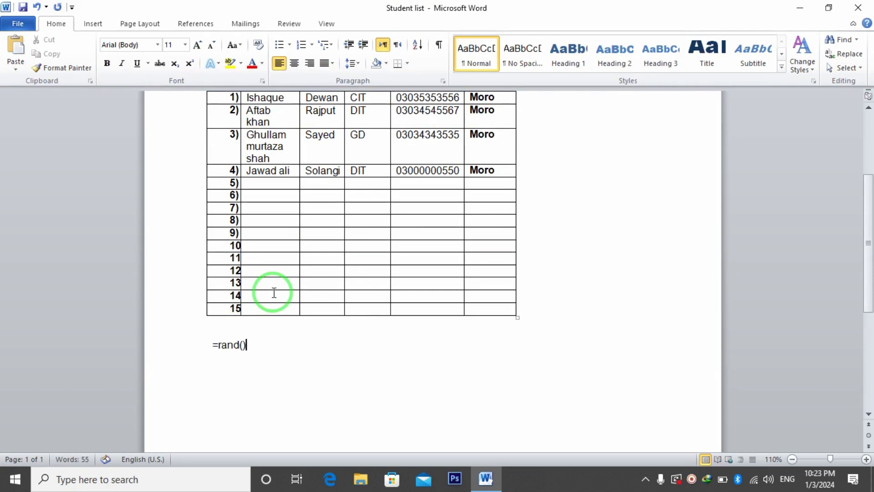
key(Return)
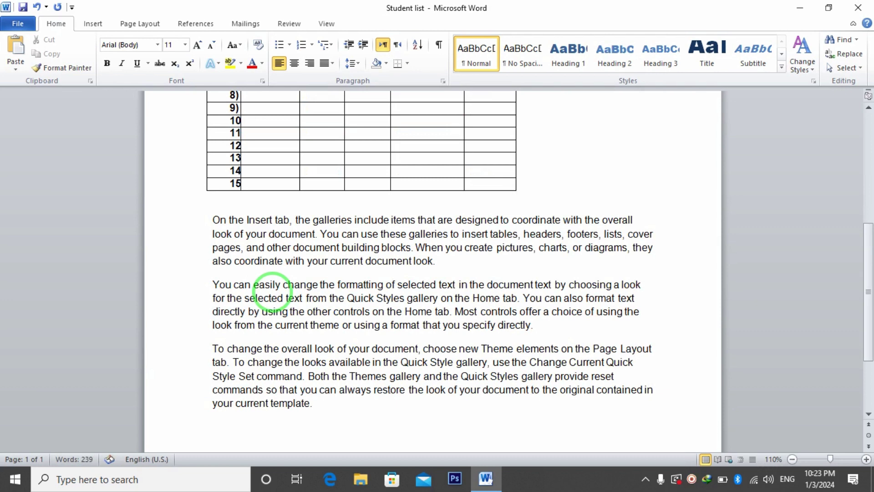
- Justify the three sample paragraphs with Ctrl+J
drag(306, 400, 183, 218)
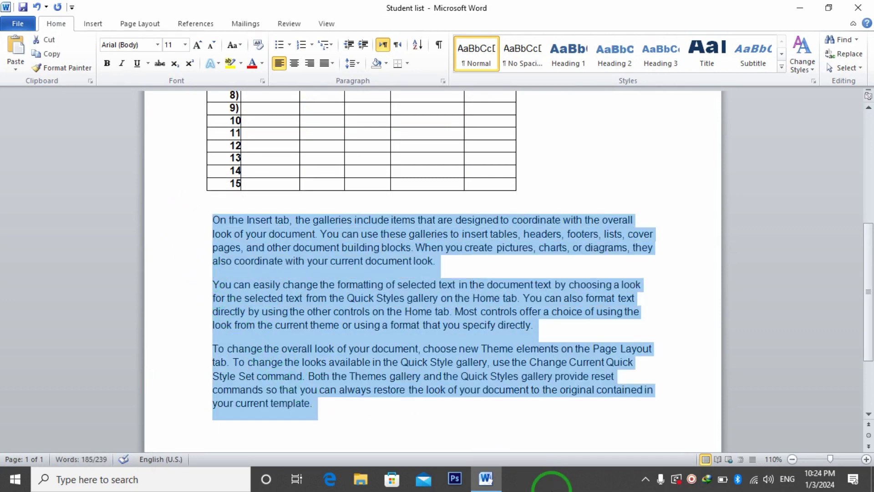
key(ctrl+j)
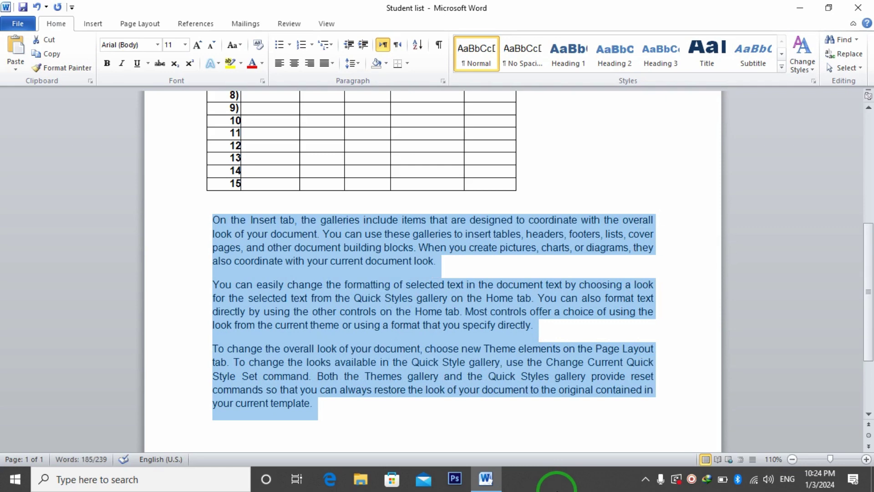
drag(868, 351, 868, 250)
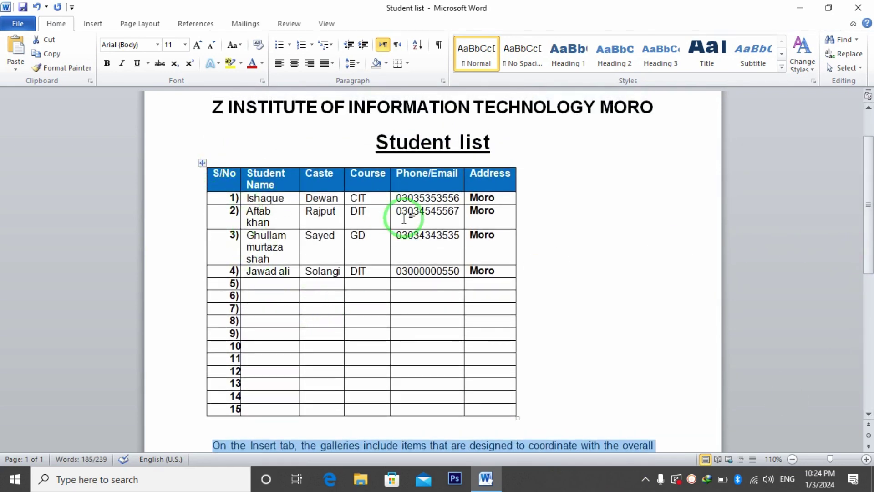
- Centre the student table on the page through Table Properties
drag(870, 226, 870, 244)
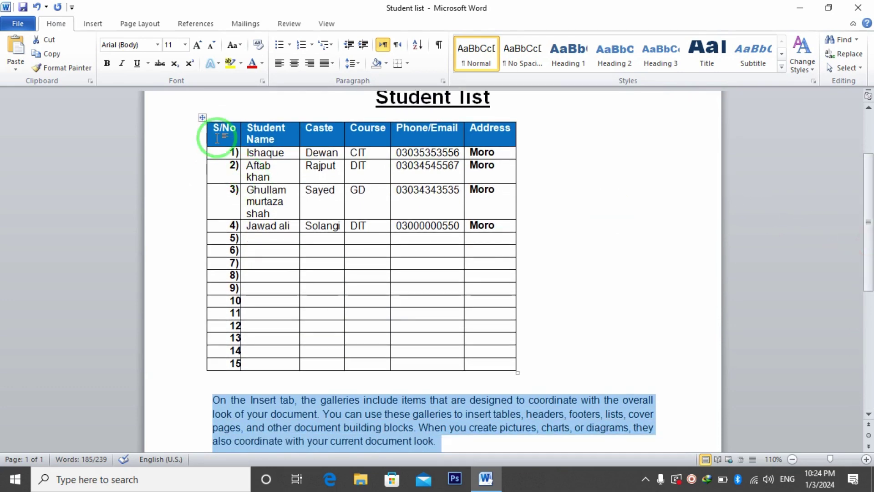
click(203, 118)
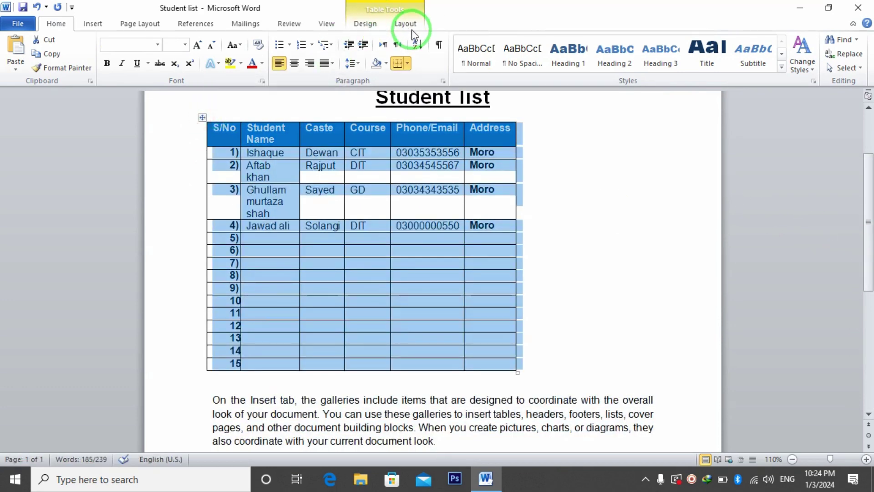
click(407, 24)
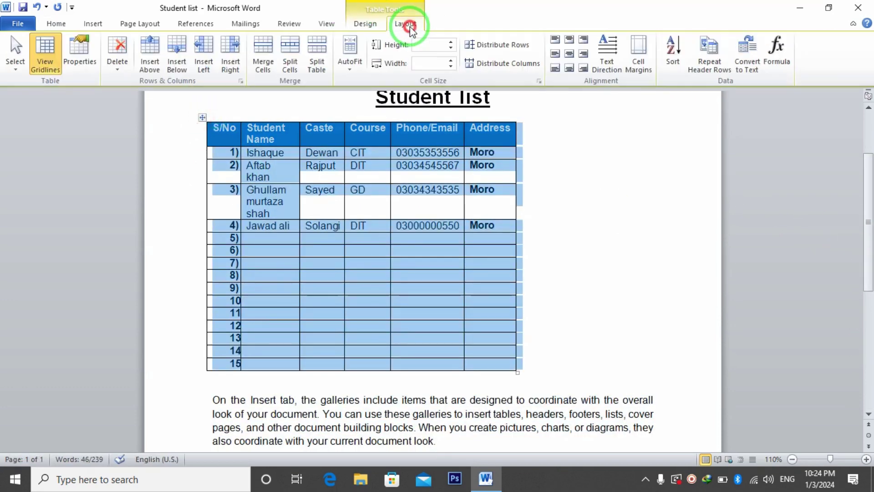
click(80, 60)
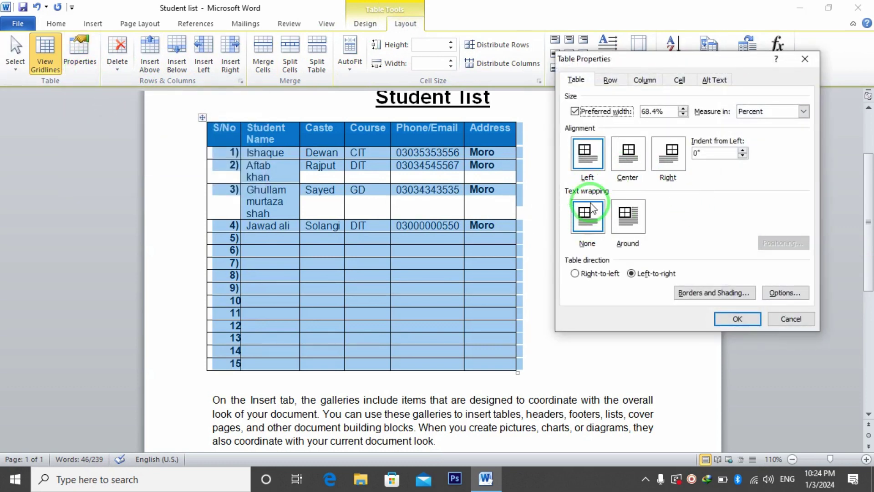
click(627, 157)
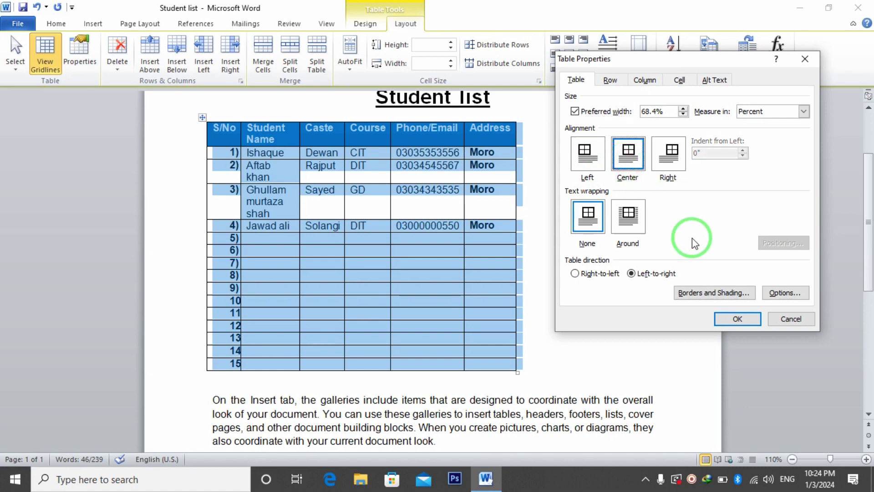
click(732, 318)
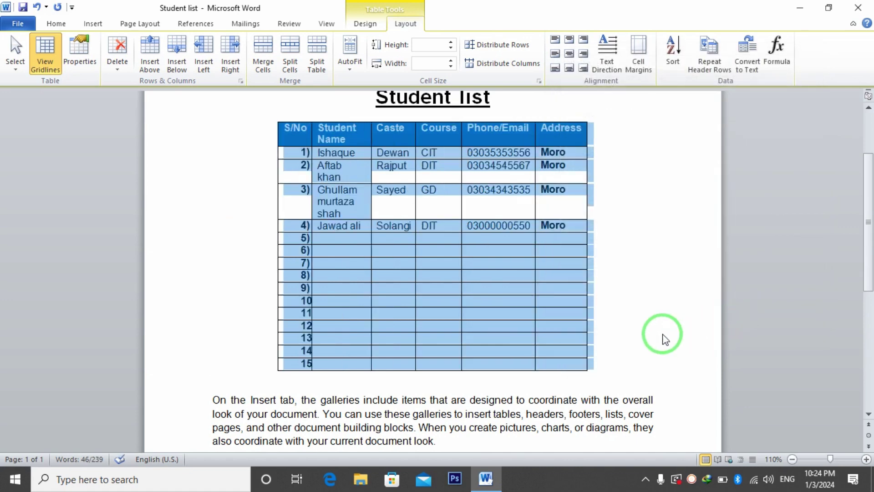
- Try right alignment for the table, then set it back to left alignment
click(80, 59)
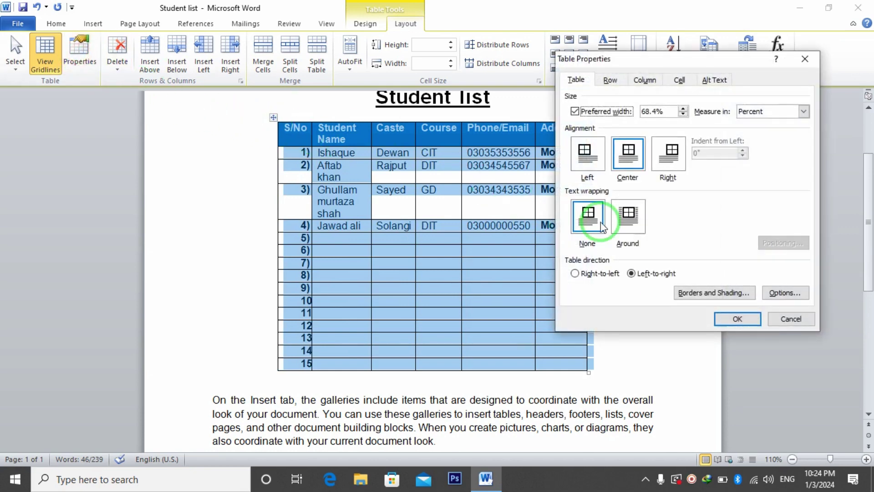
click(668, 154)
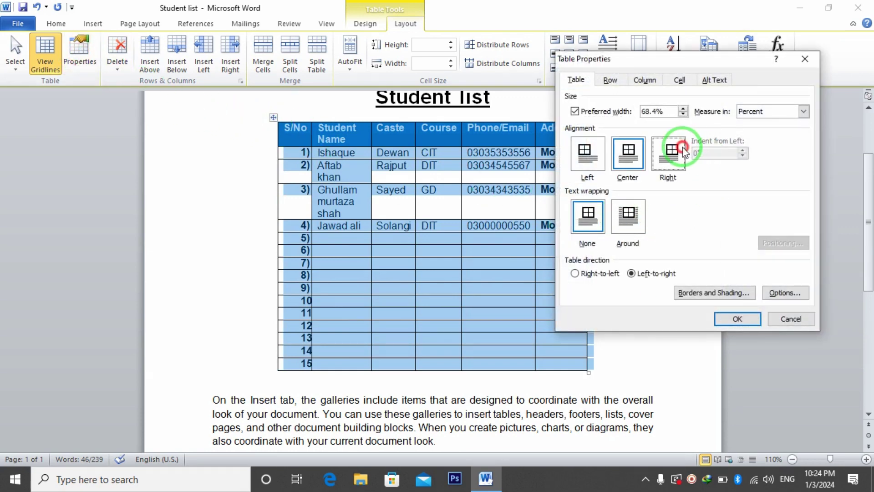
click(737, 319)
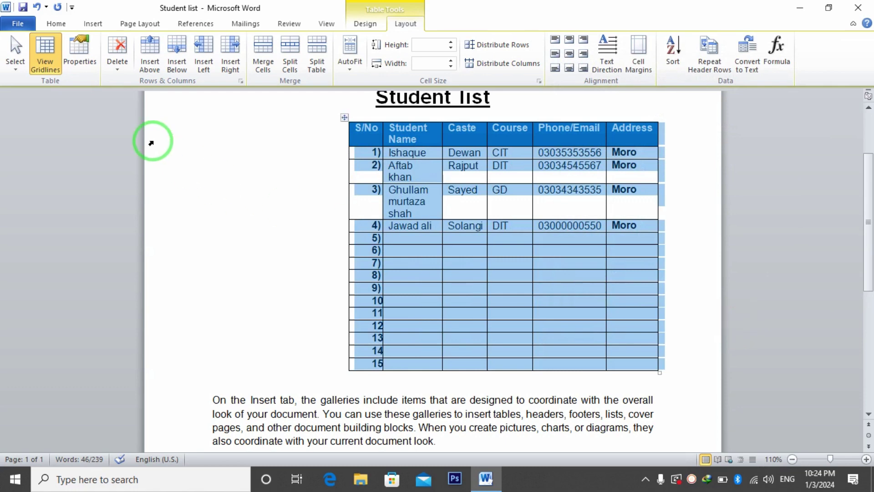
click(80, 55)
click(589, 161)
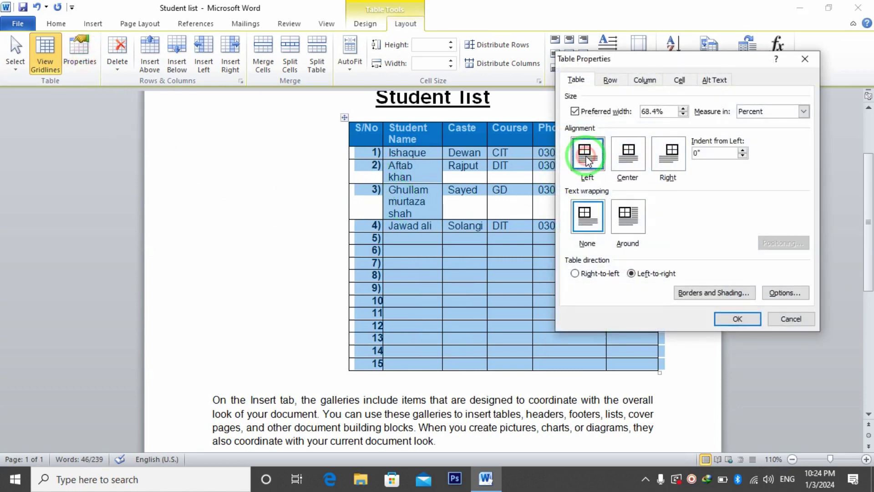
click(737, 319)
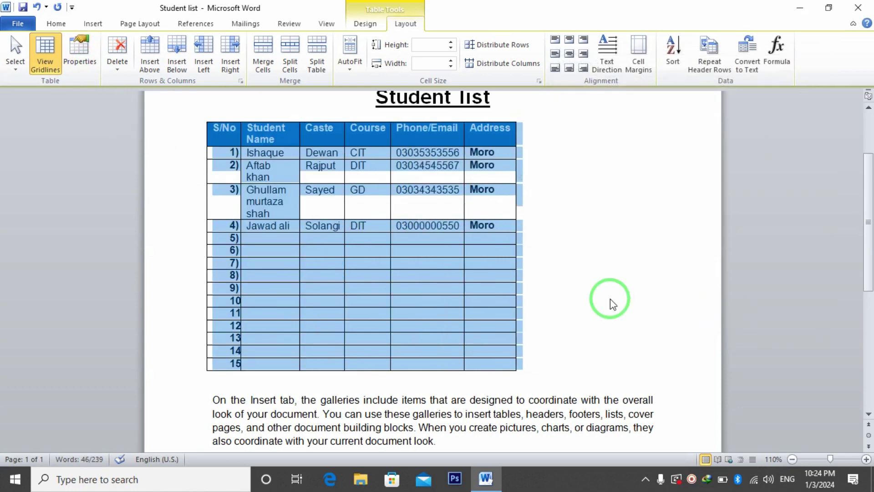
click(77, 57)
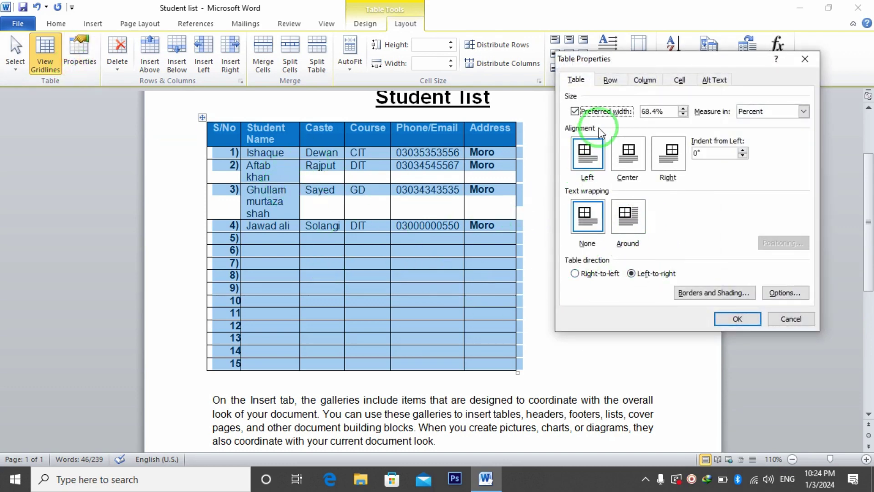
- Set the table's text wrapping to Around and view the paragraphs wrapping beside it
mouse_move(653, 69)
mouse_down()
mouse_move(400, 123)
mouse_move(320, 112)
mouse_up()
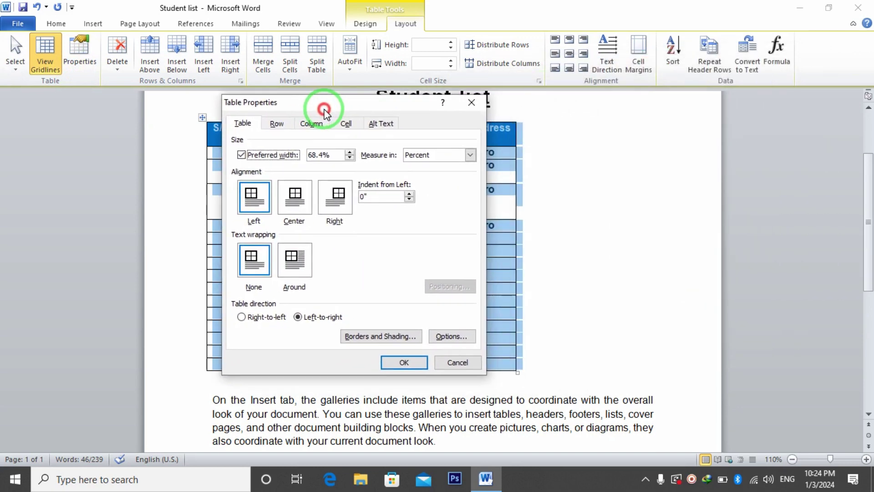
click(294, 275)
click(399, 362)
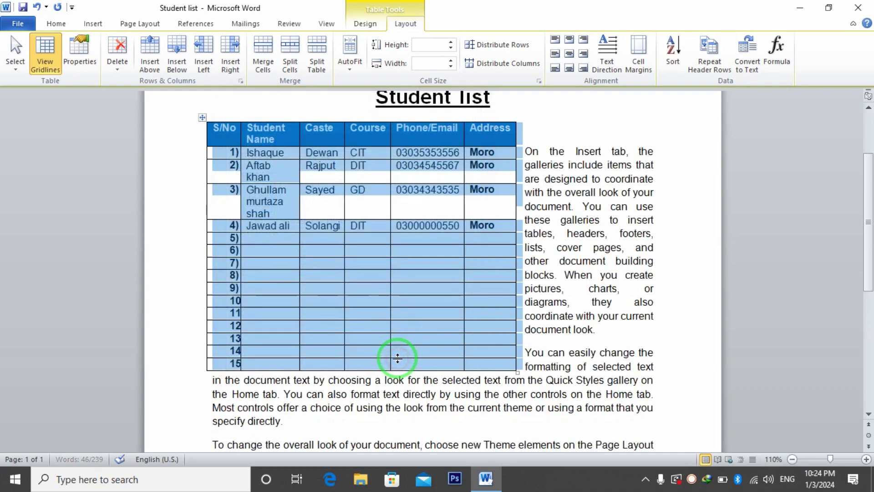
click(567, 260)
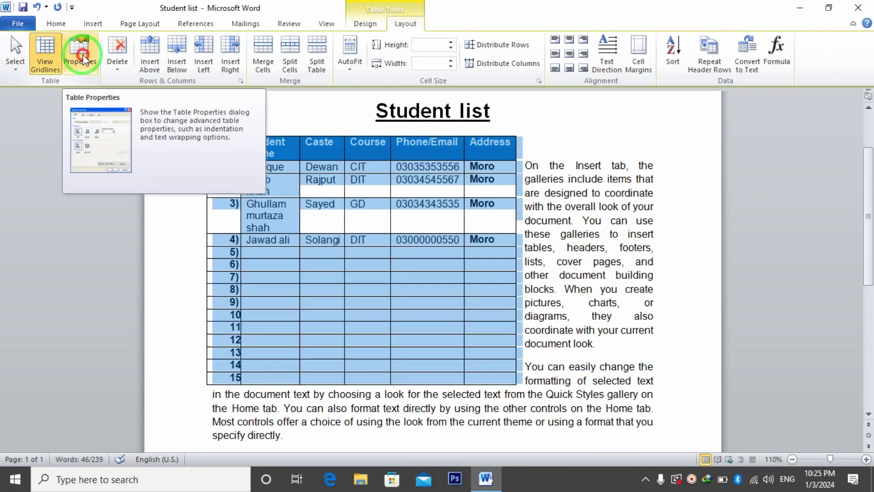
- Set the table's text wrapping back to None so the paragraphs sit below it
click(79, 52)
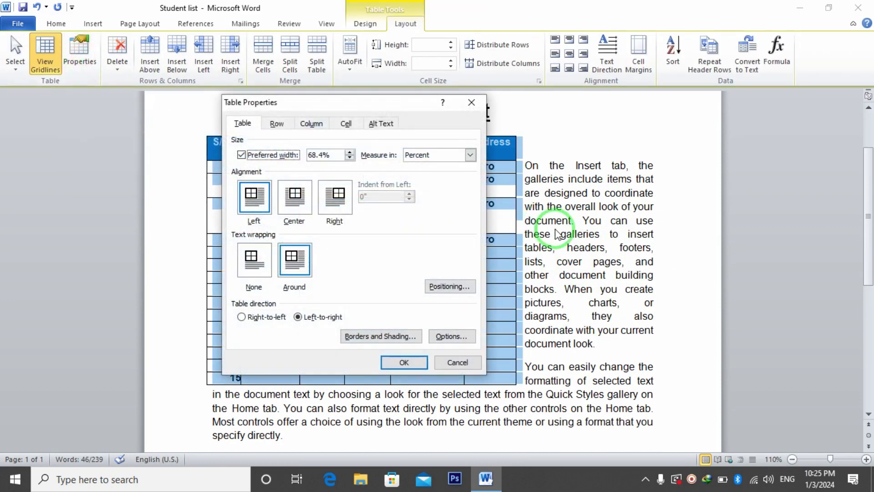
drag(373, 104, 647, 63)
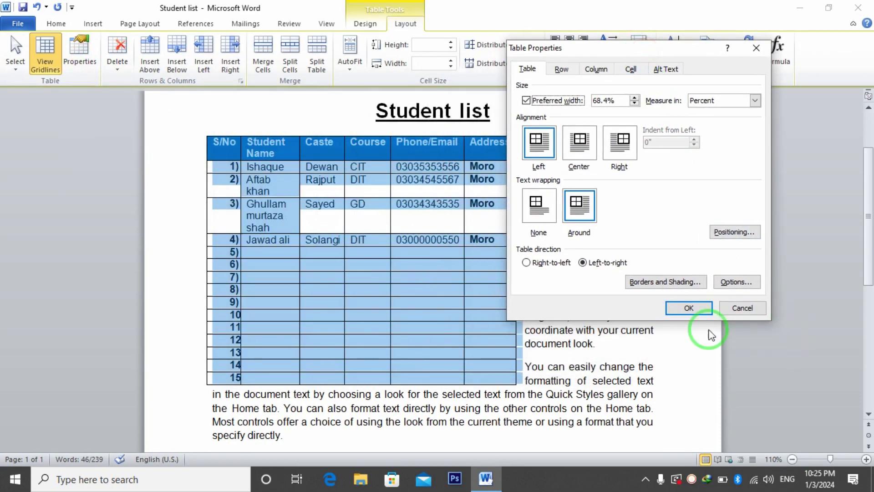
click(545, 222)
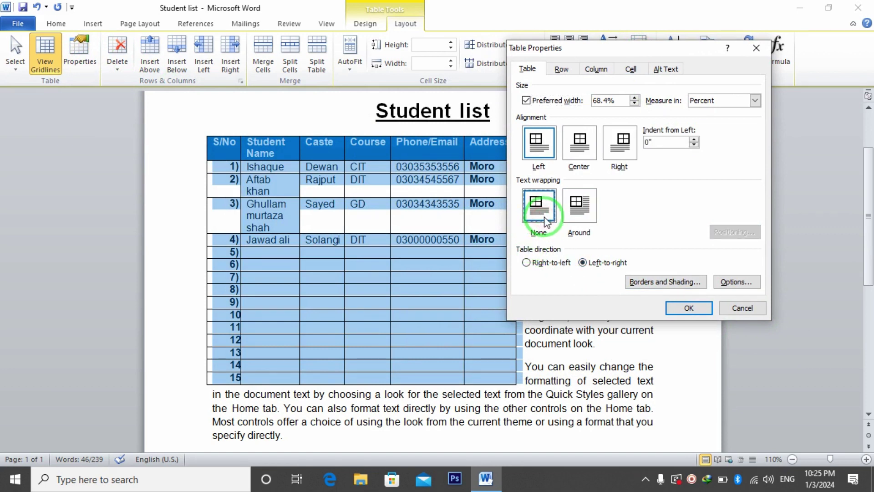
click(688, 307)
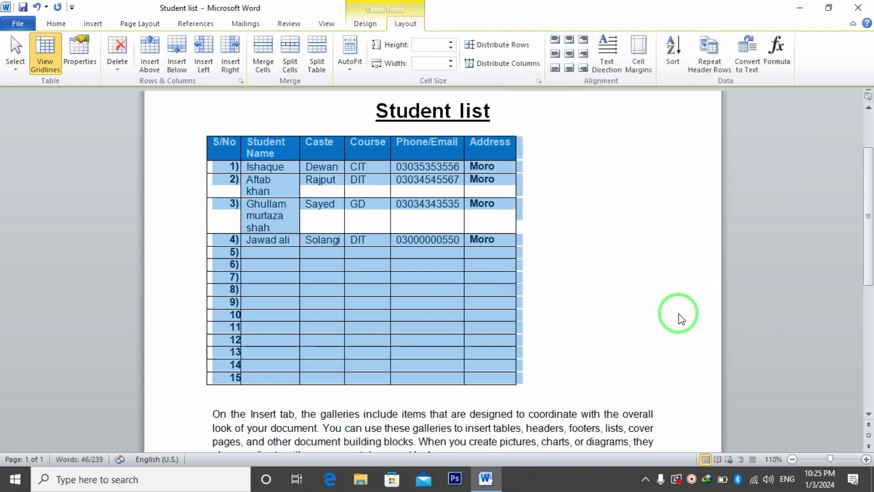
scroll(639, 327, down, 3)
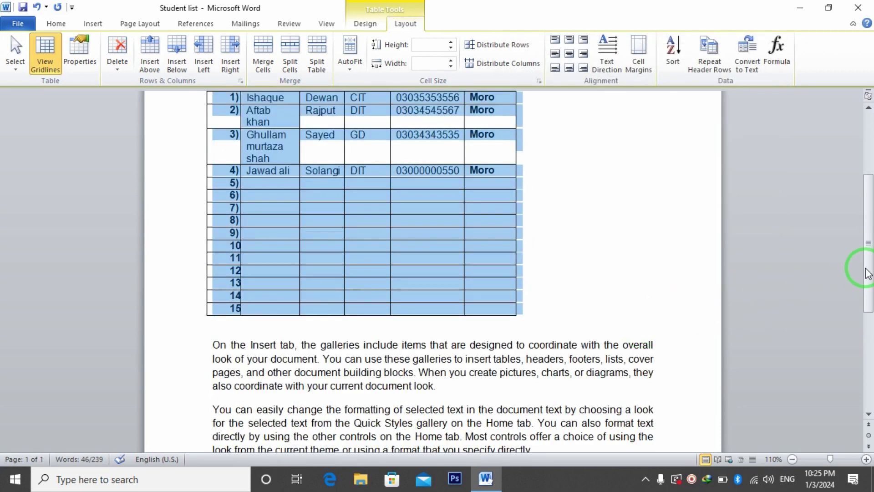
drag(460, 307, 439, 311)
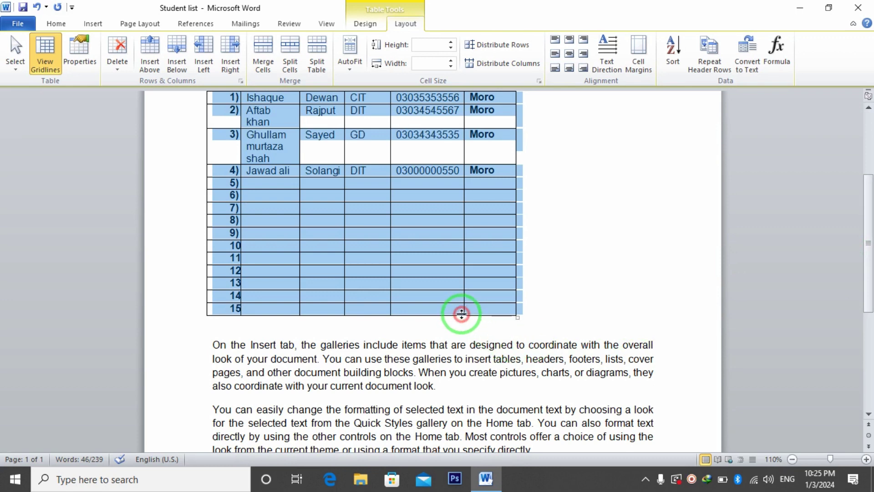
click(438, 311)
scroll(439, 306, up, 7)
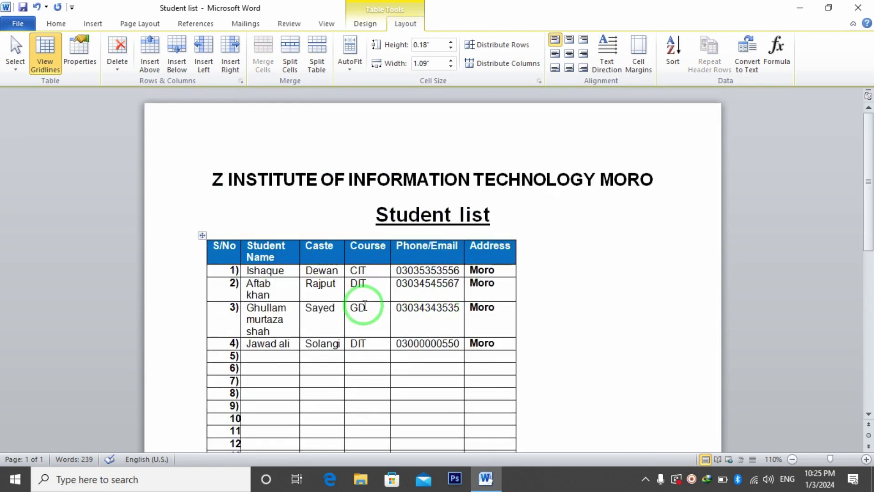
click(202, 237)
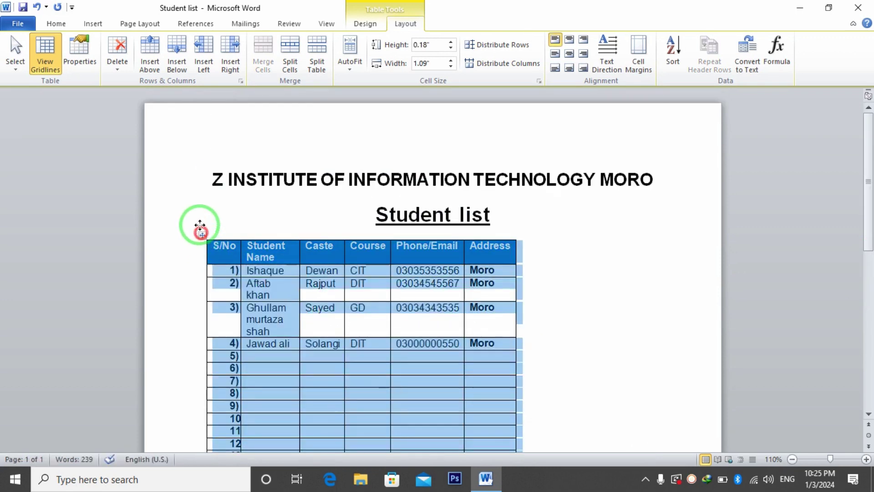
click(83, 64)
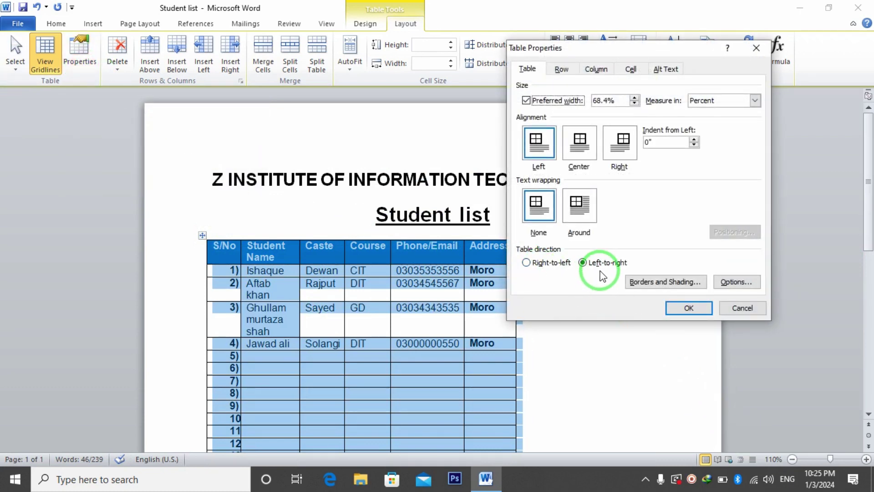
click(552, 264)
click(690, 309)
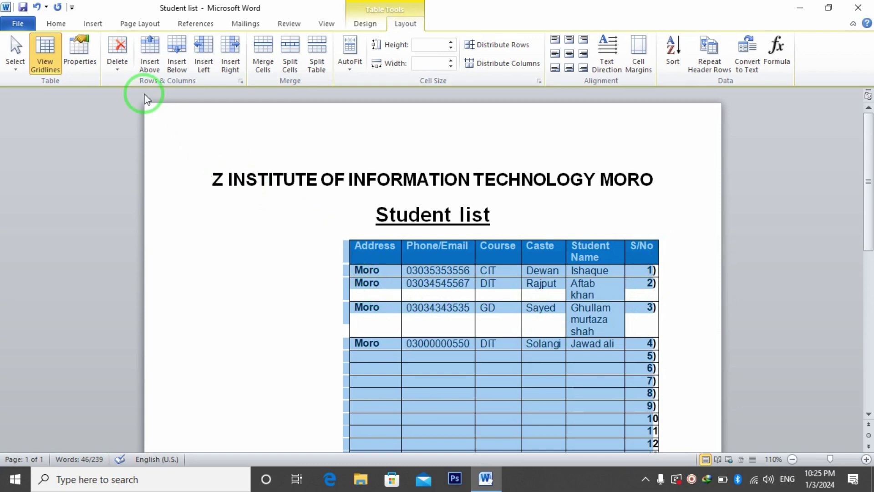
click(86, 50)
click(601, 263)
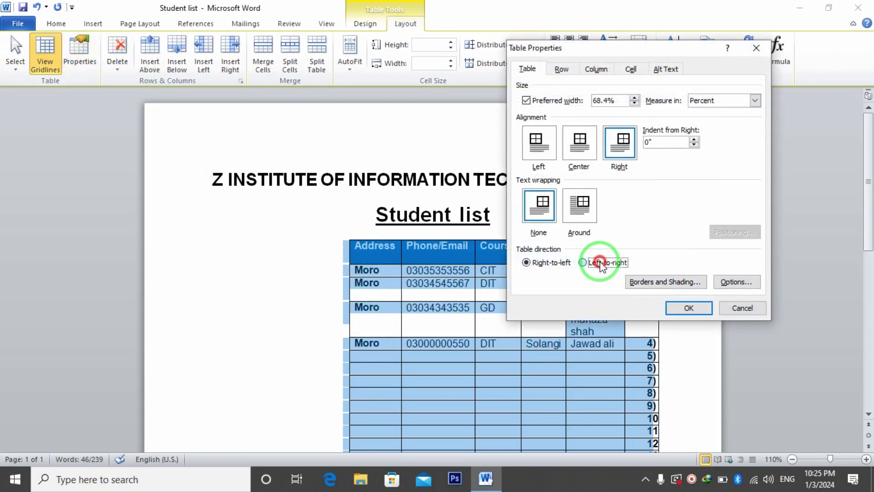
click(687, 308)
mouse_move(360, 281)
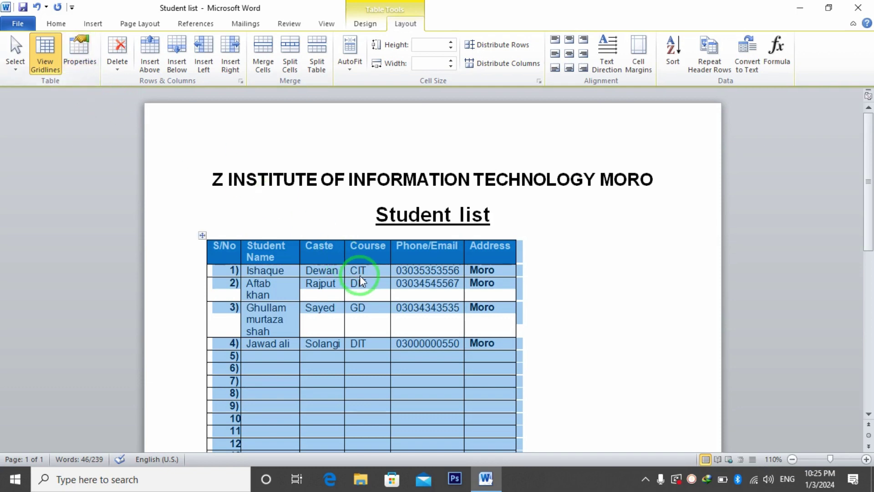
- Drag the table's bottom-right handle to widen it to nearly the full text width
scroll(449, 400, down, 3)
scroll(484, 340, down, 1)
click(484, 340)
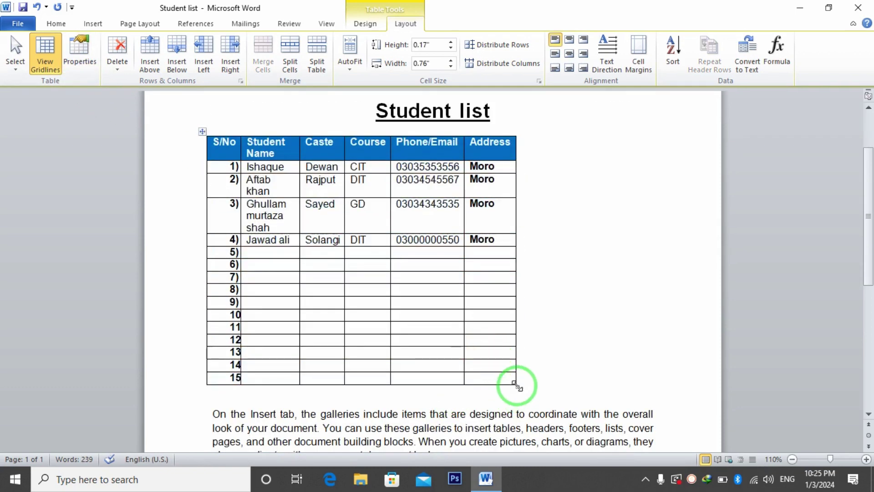
drag(517, 385, 656, 380)
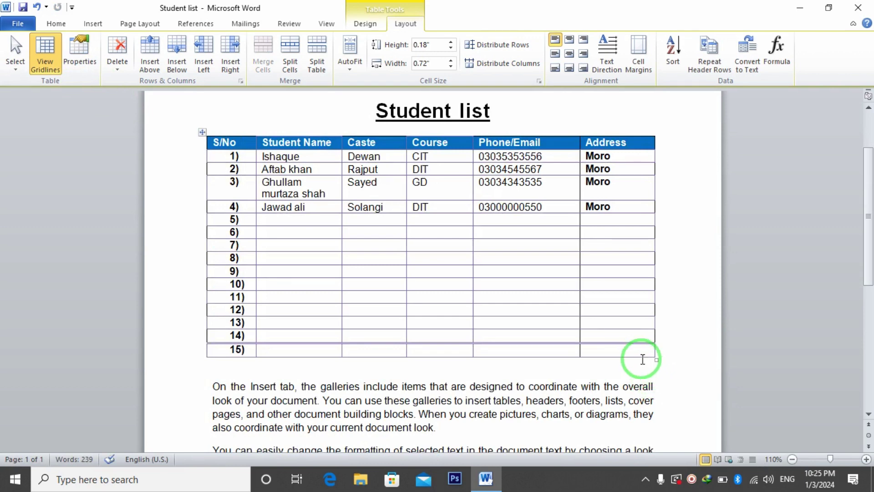
drag(654, 361, 696, 349)
scroll(529, 335, up, 2)
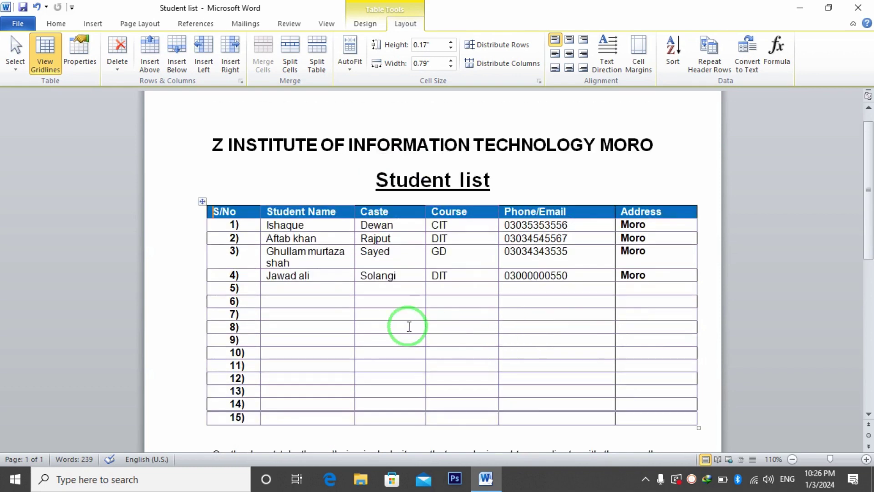
- Measure the table's preferred width in inches and set it to 6.7 inches
click(204, 202)
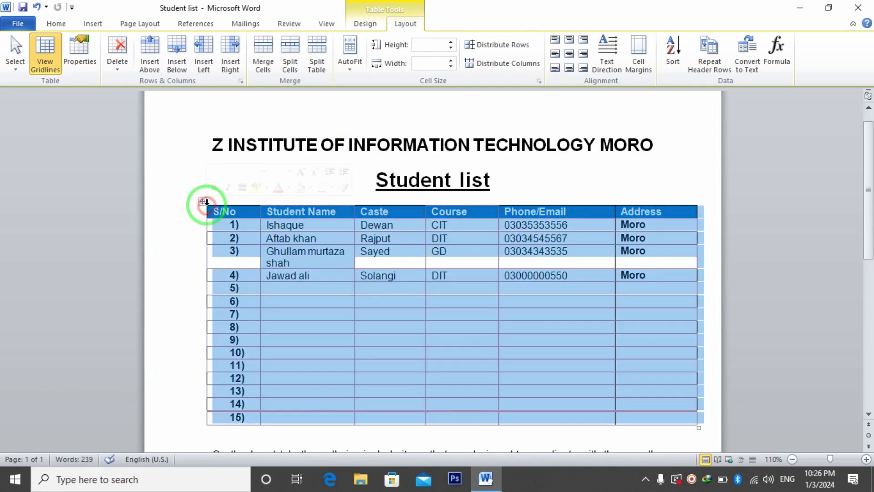
click(85, 58)
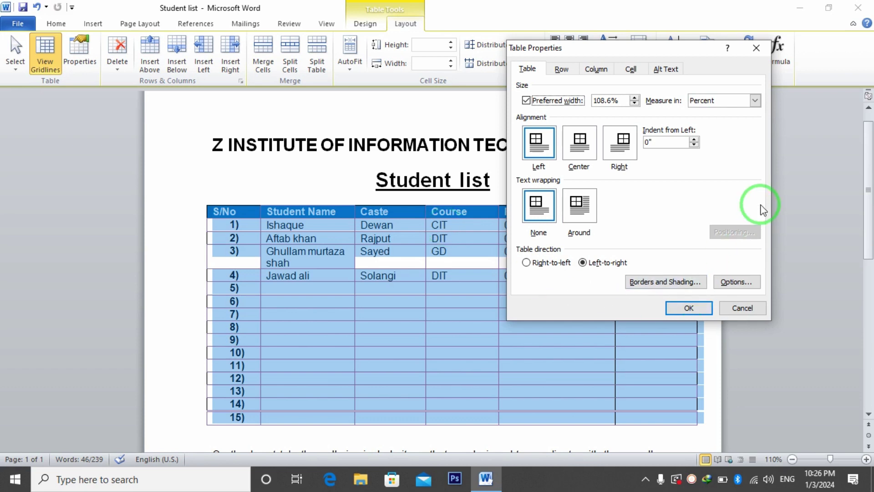
click(755, 100)
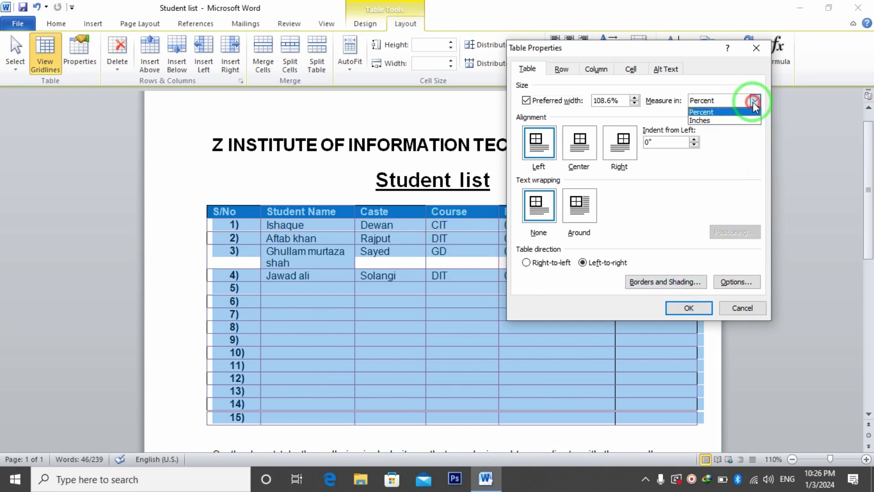
click(723, 121)
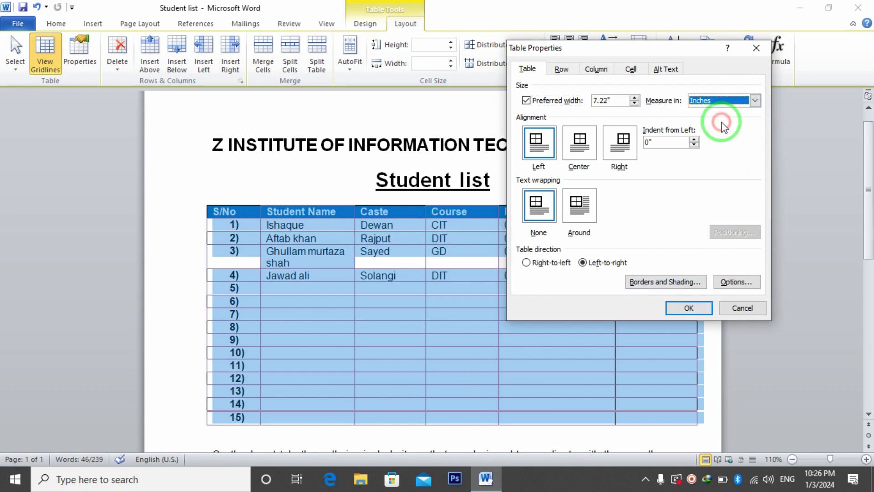
click(634, 103)
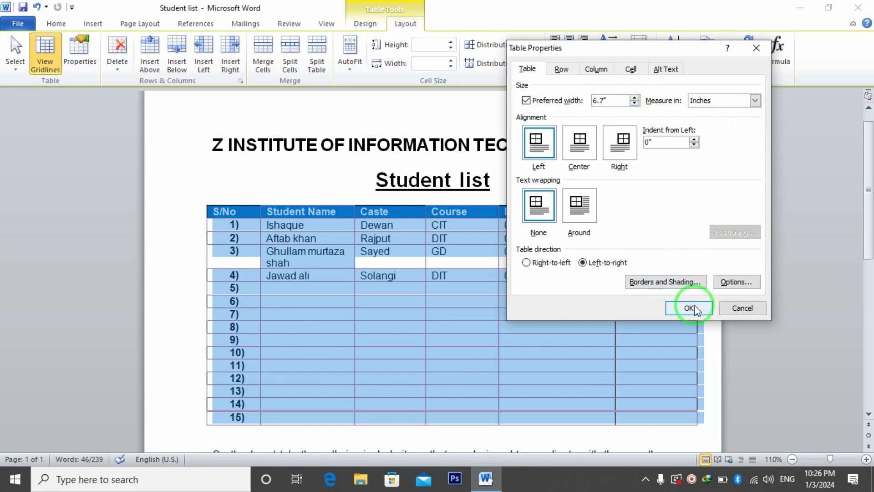
click(688, 308)
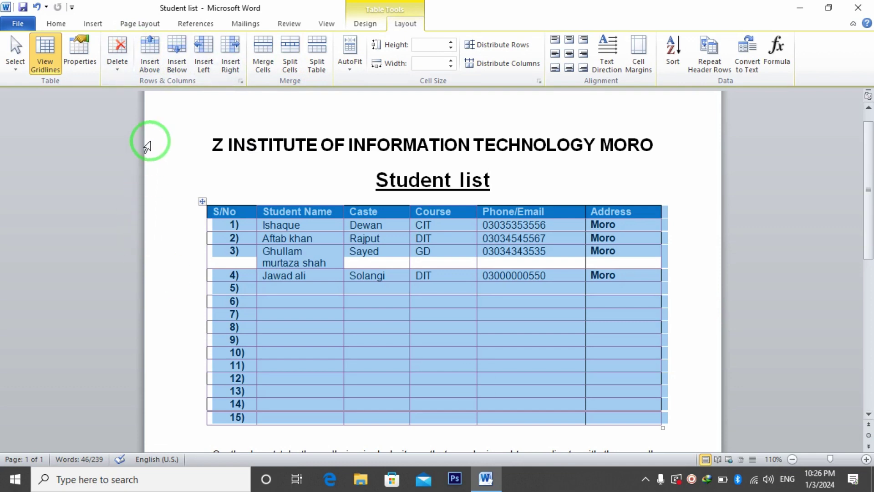
- Change the table's preferred width to 7 inches
click(79, 50)
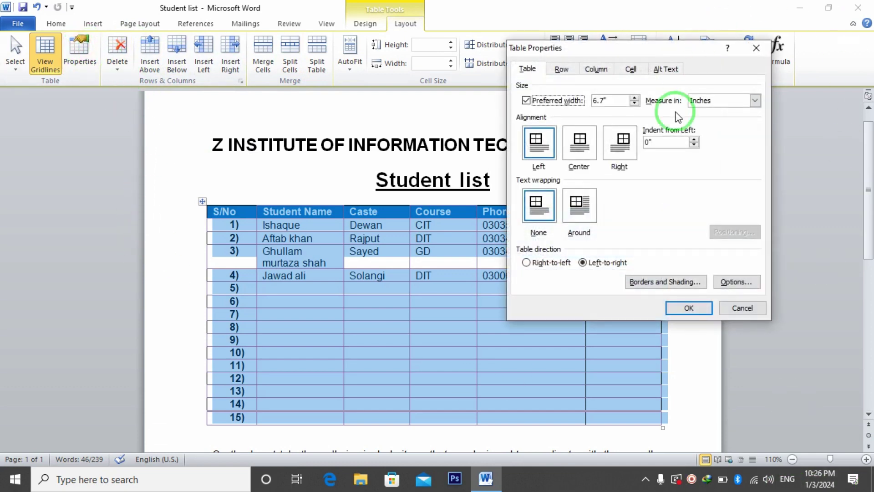
click(635, 103)
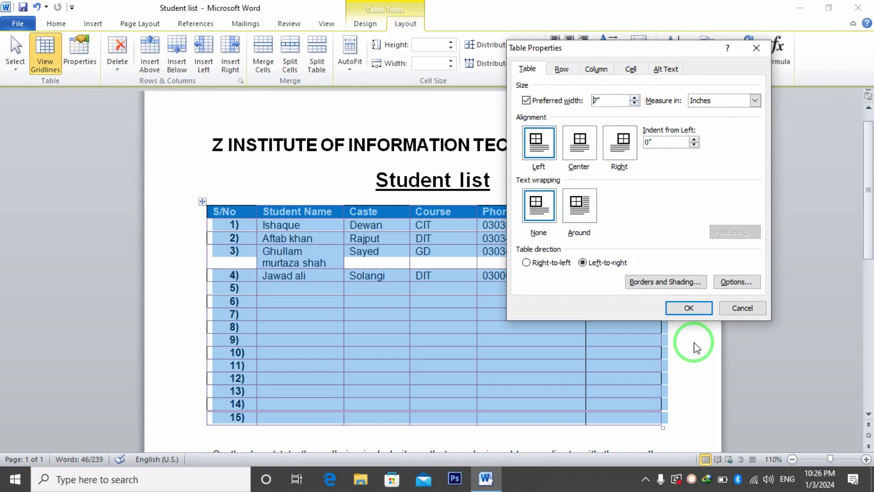
click(683, 310)
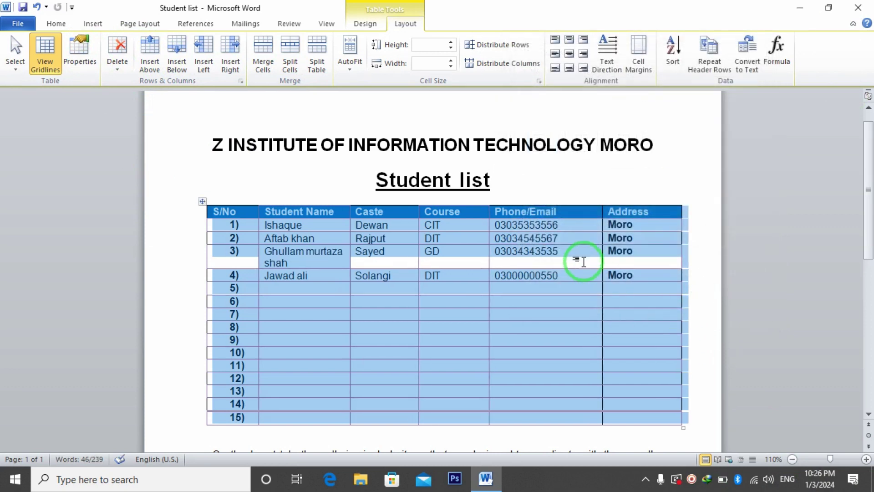
click(80, 51)
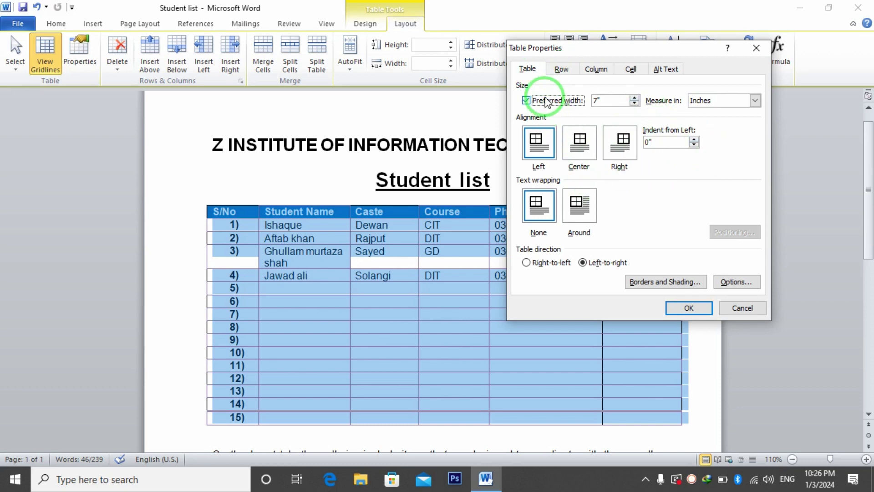
- Specify a 0.5-inch row height for all table rows and view the taller rows
click(558, 70)
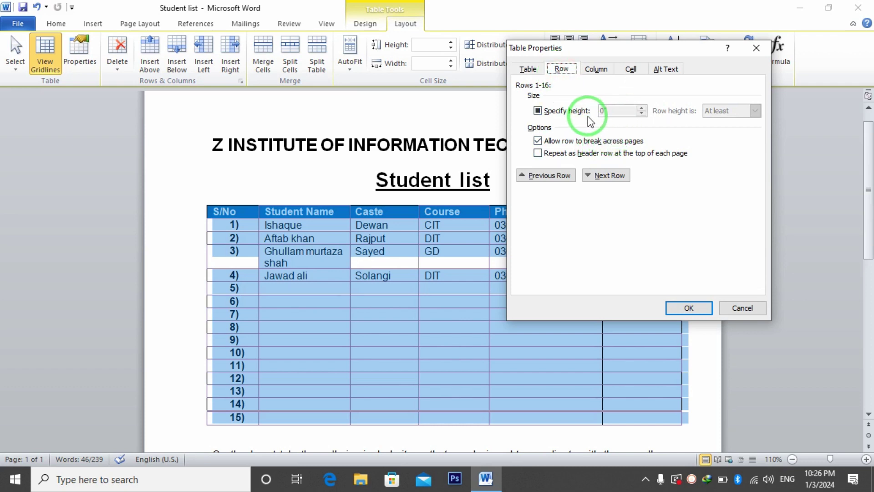
click(575, 111)
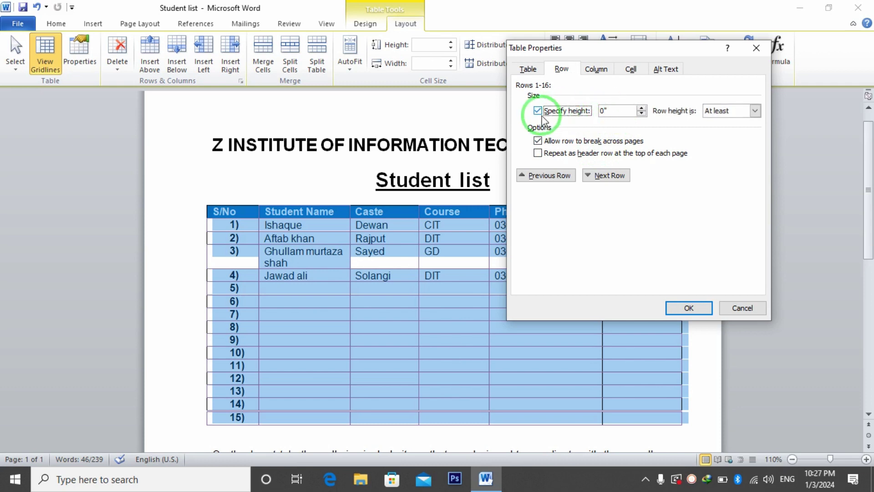
click(641, 109)
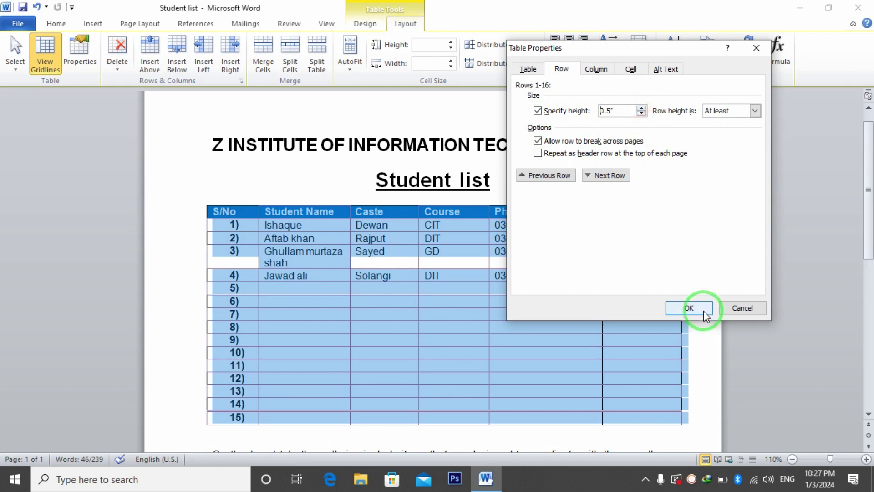
click(689, 306)
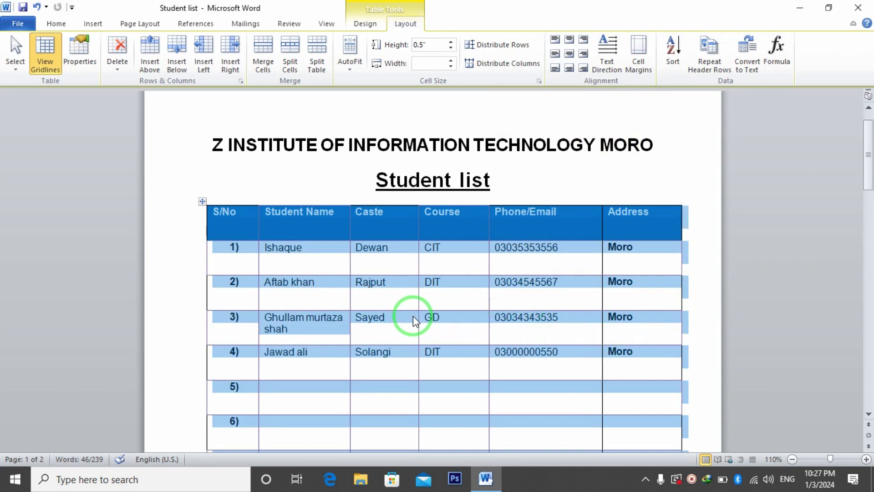
click(396, 305)
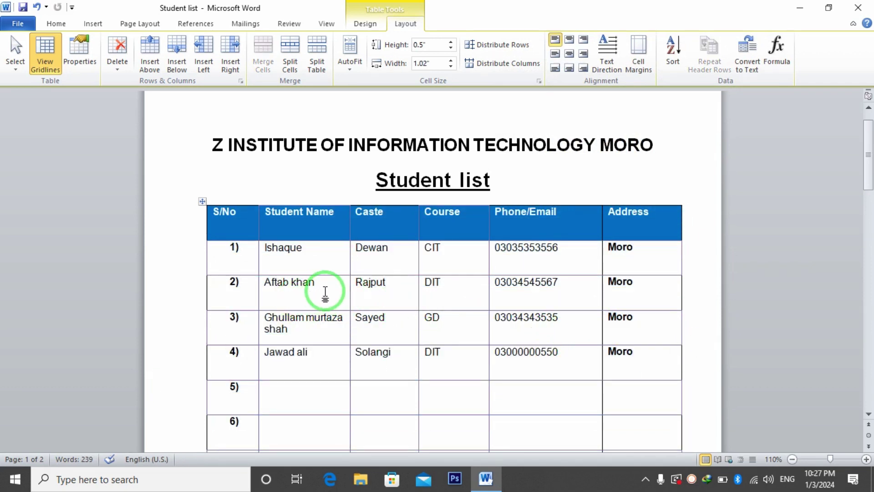
- Reduce the specified row height of the whole table to 0.01 inches
click(202, 200)
click(82, 61)
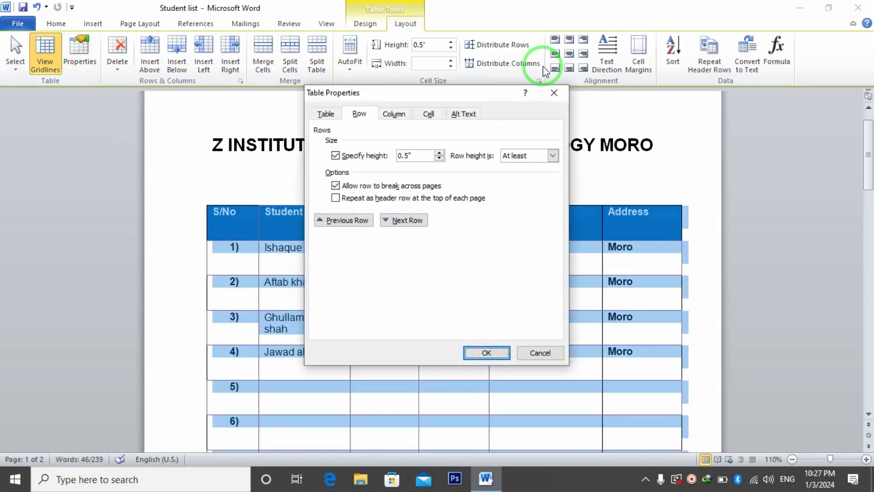
click(439, 158)
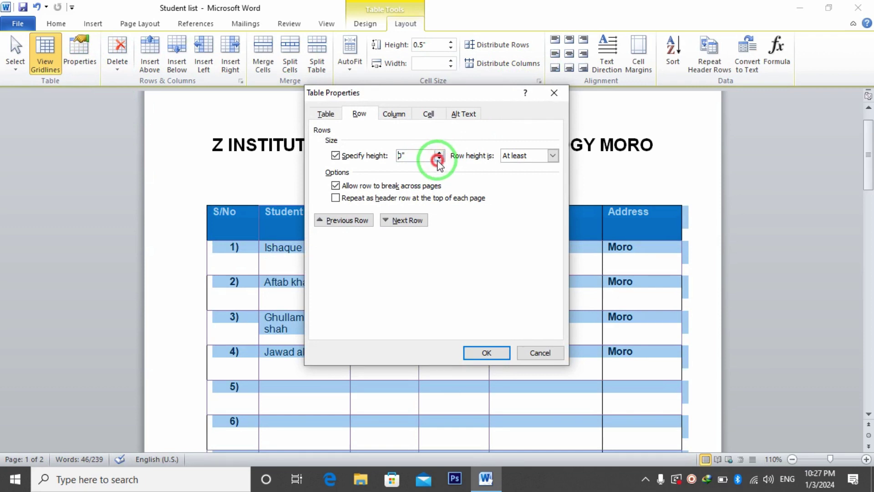
click(486, 353)
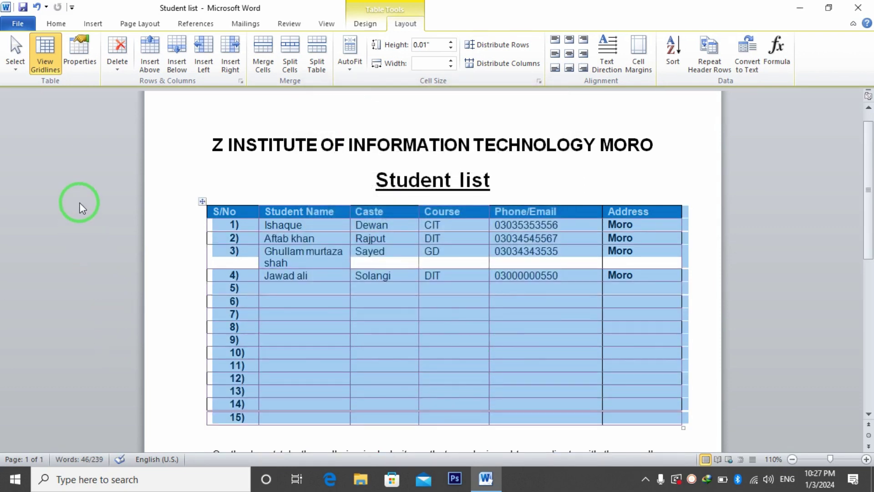
click(82, 63)
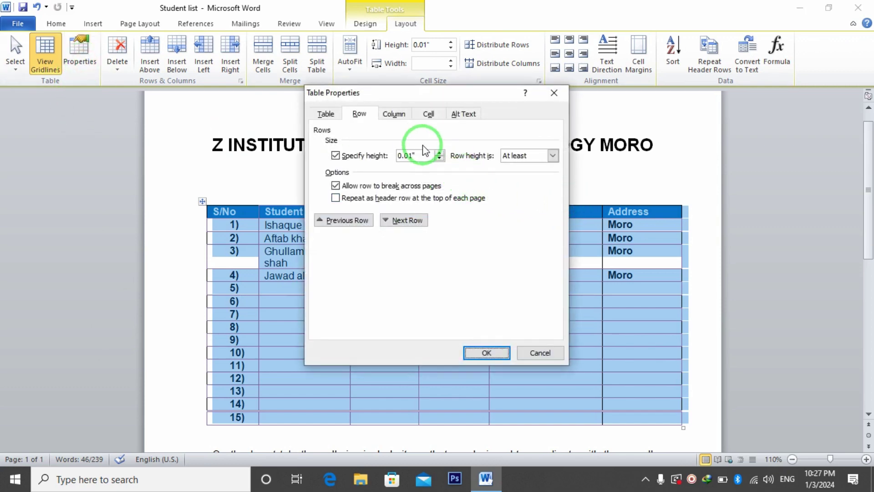
- Give the table columns a preferred width and center the cell text vertically
click(393, 119)
click(375, 159)
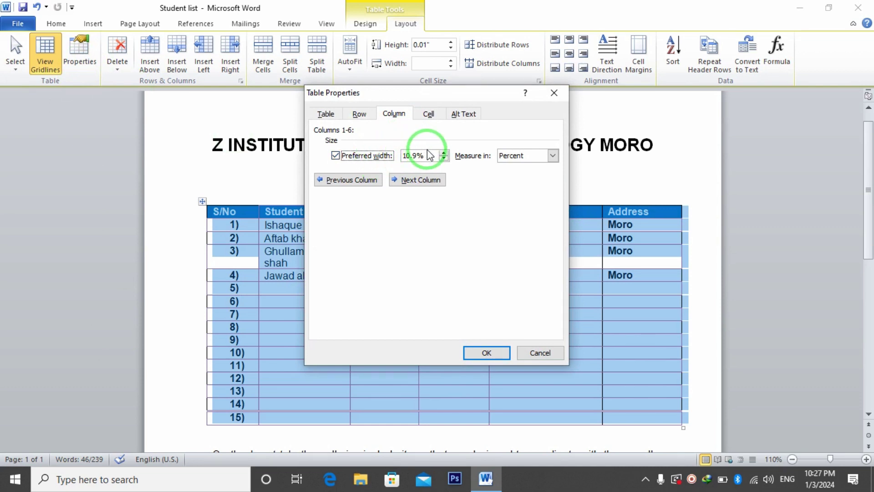
click(428, 114)
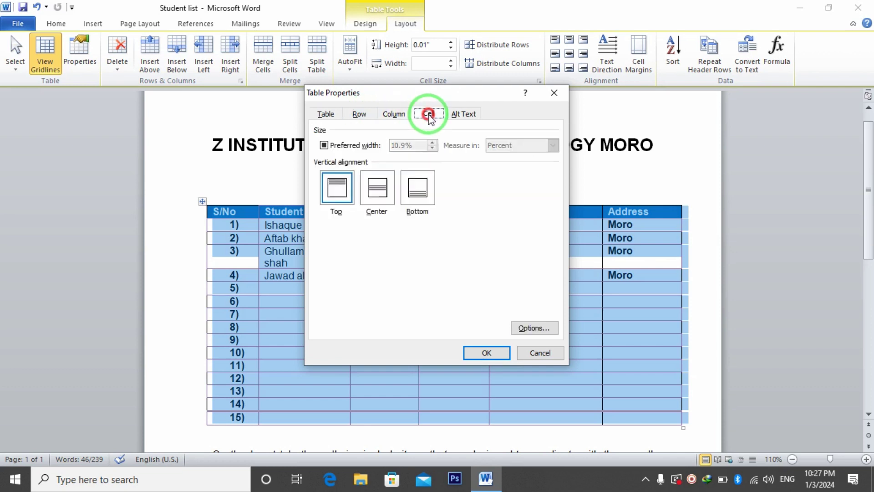
click(385, 194)
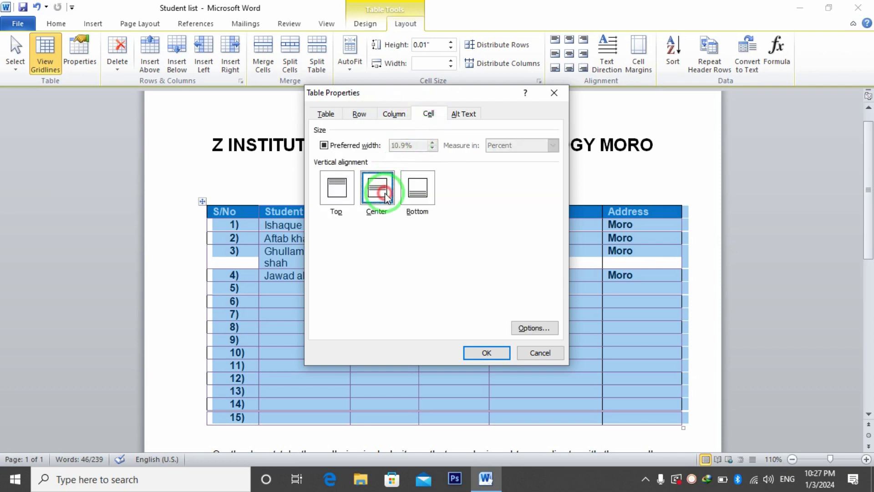
click(495, 353)
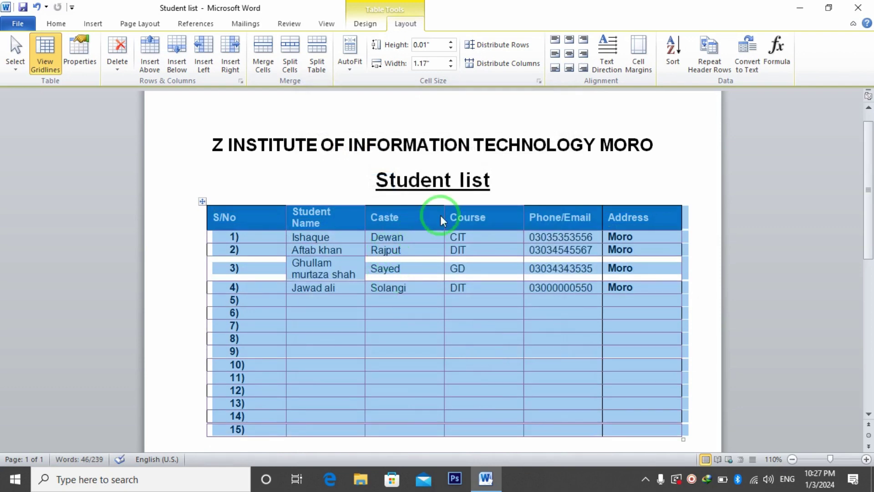
- Change the cell text to Top alignment, then bring back the whole-table properties
click(80, 60)
click(337, 187)
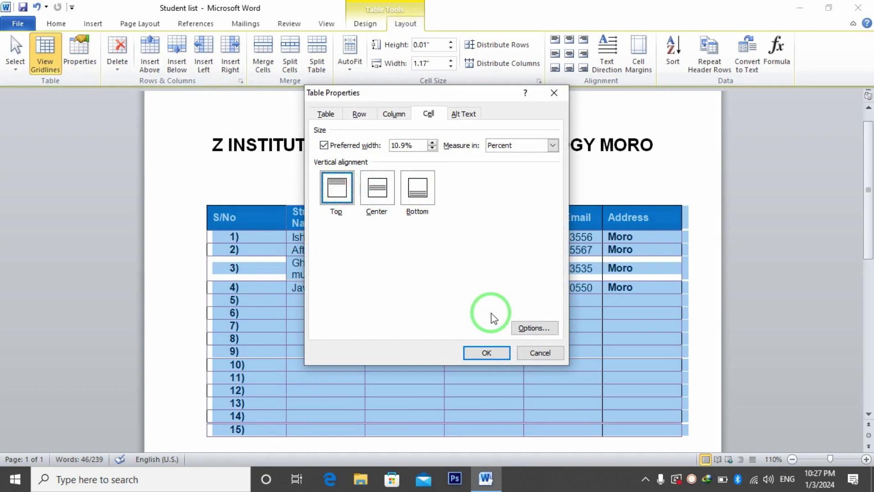
click(495, 354)
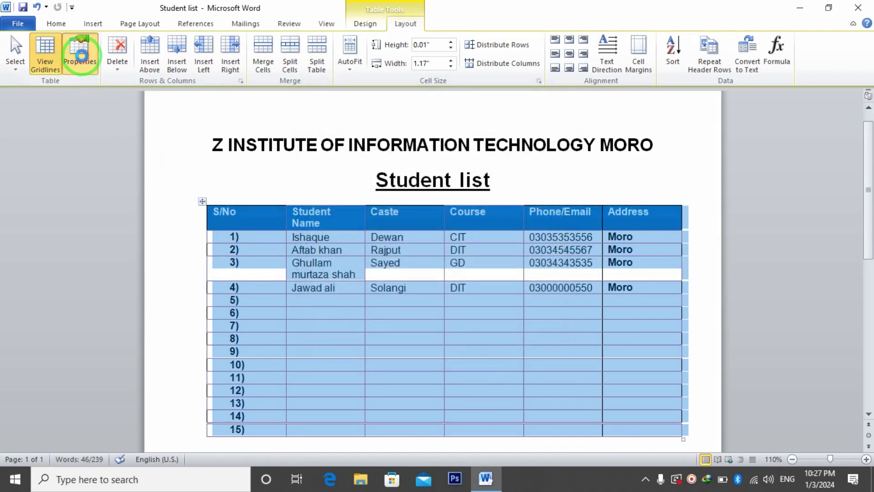
click(81, 56)
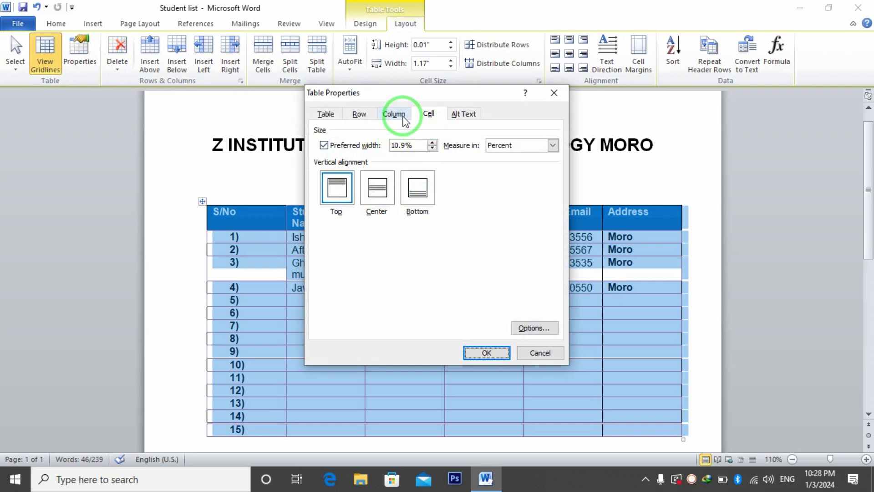
click(325, 114)
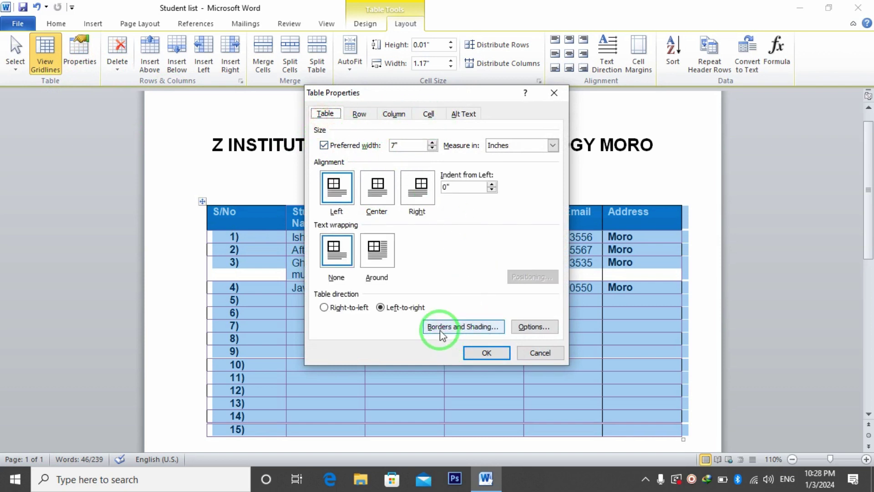
- Apply solid red 1½ pt borders to all table cells in Borders and Shading
click(461, 328)
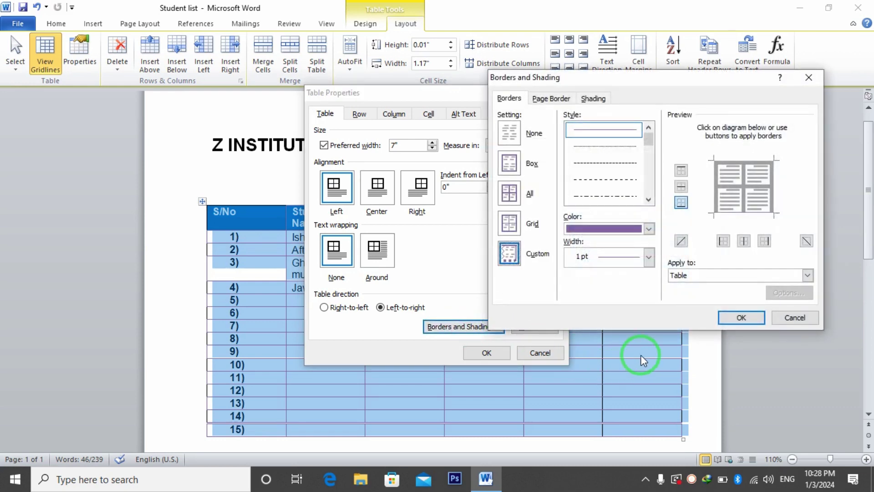
drag(649, 135, 650, 149)
click(610, 196)
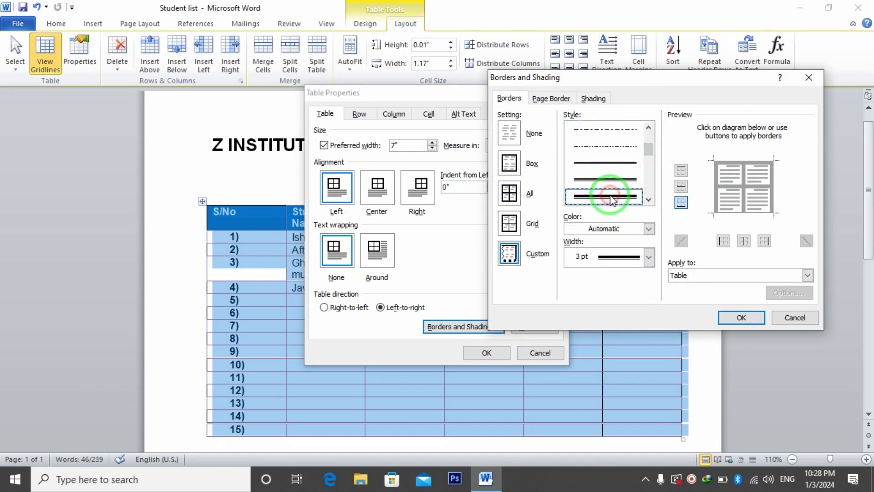
click(617, 228)
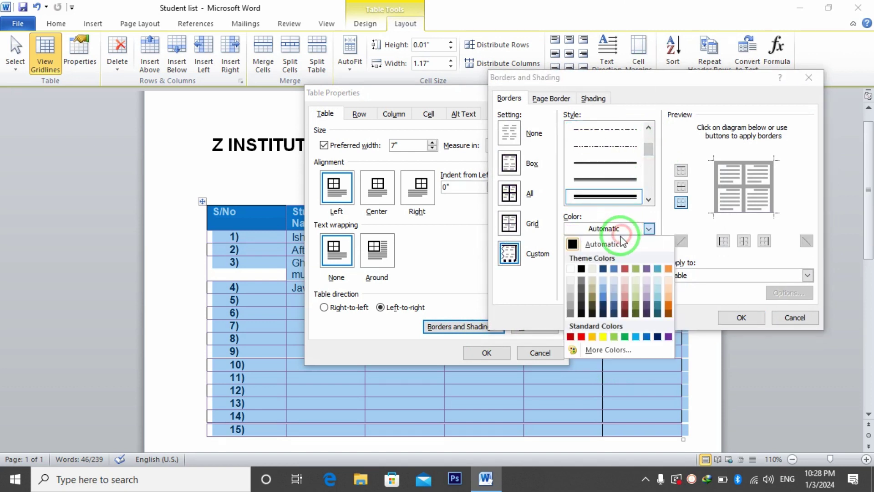
click(581, 337)
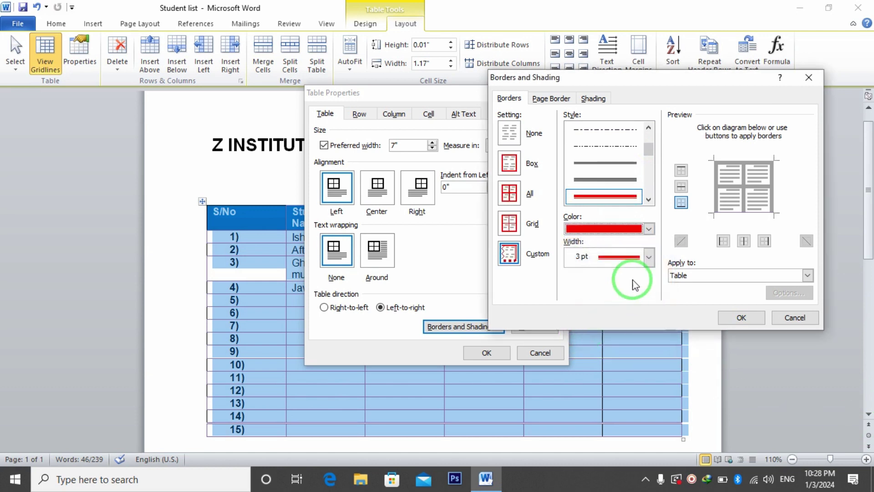
click(649, 257)
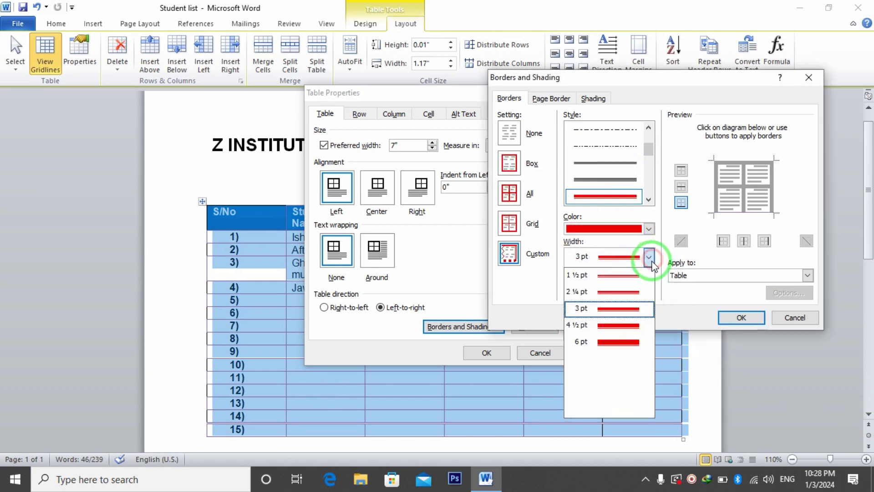
click(626, 282)
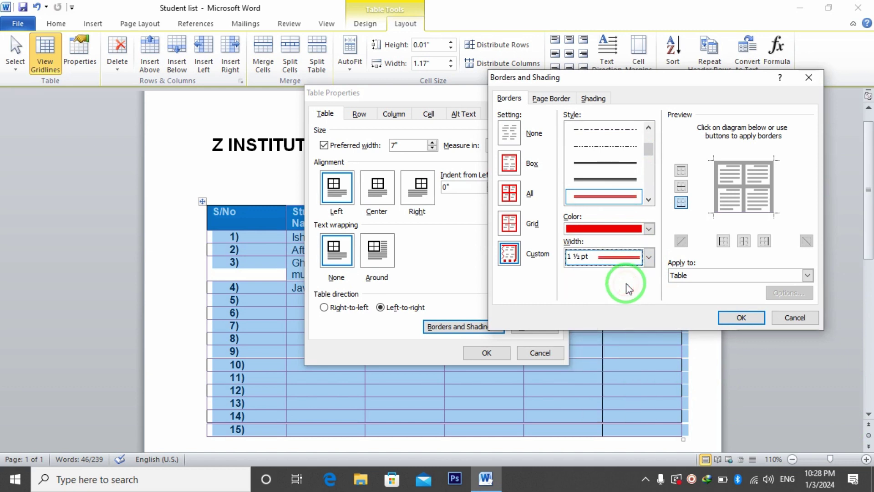
click(510, 200)
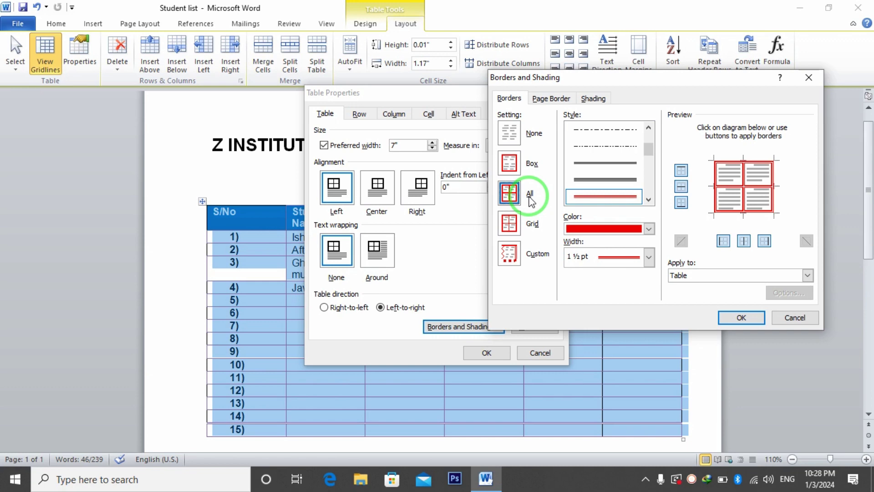
click(738, 319)
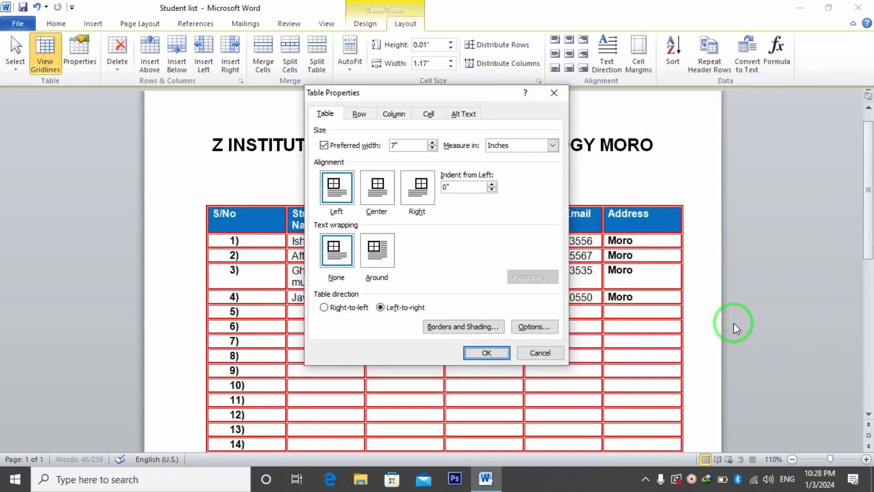
- Confirm Table Properties, then undo the red border formatting with Ctrl+Z
click(489, 353)
click(494, 352)
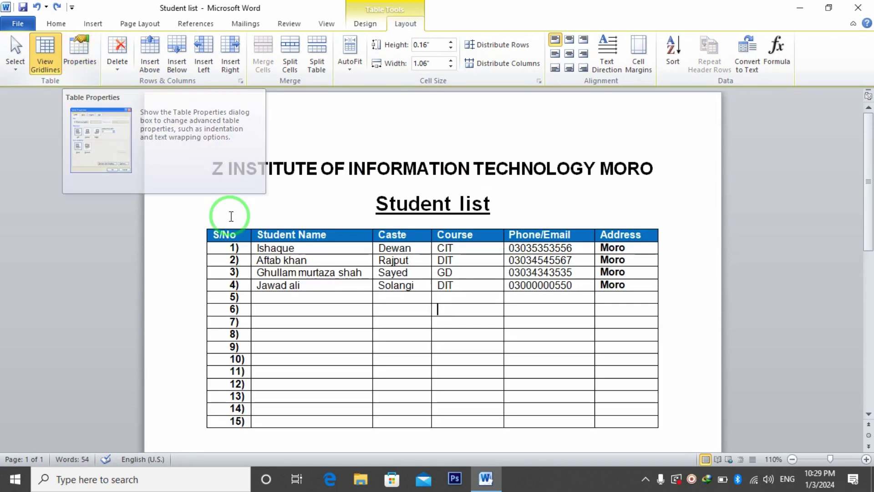
key(ctrl+z)
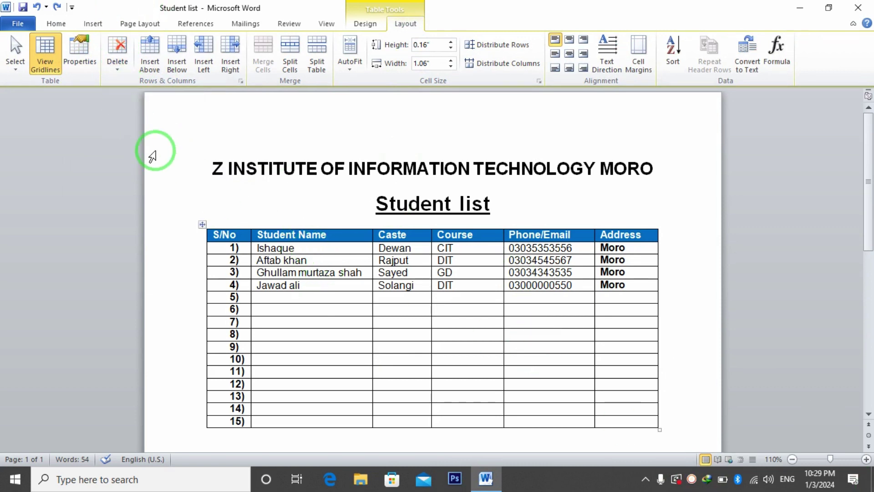
click(120, 72)
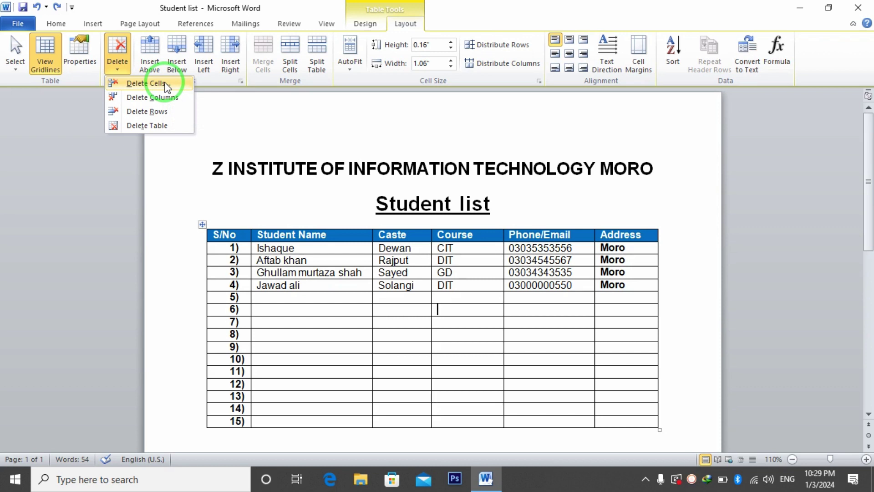
click(328, 249)
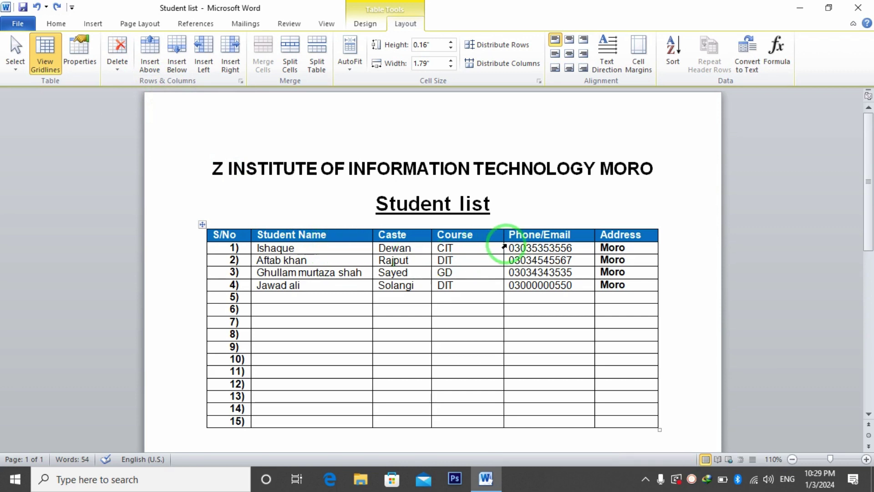
click(458, 249)
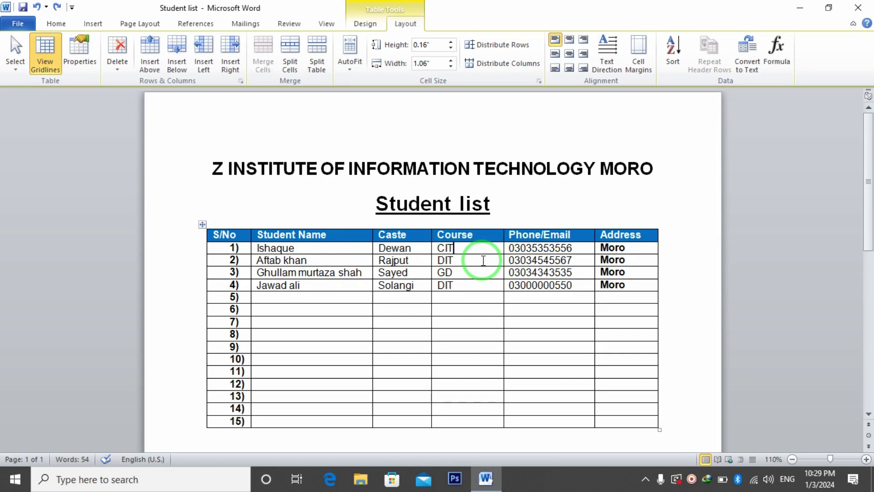
click(315, 248)
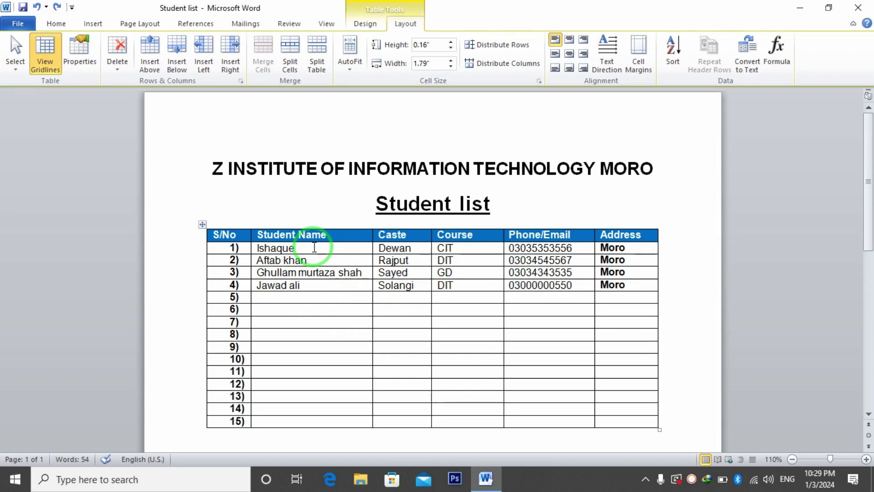
click(119, 75)
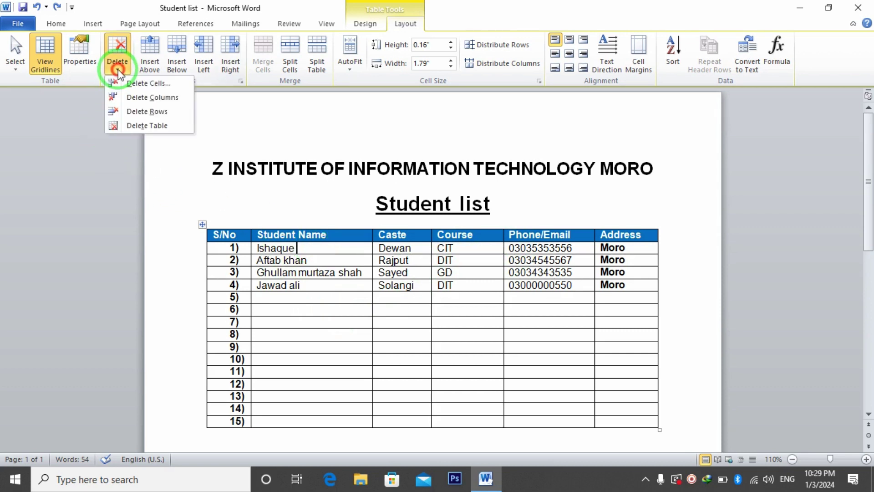
click(135, 83)
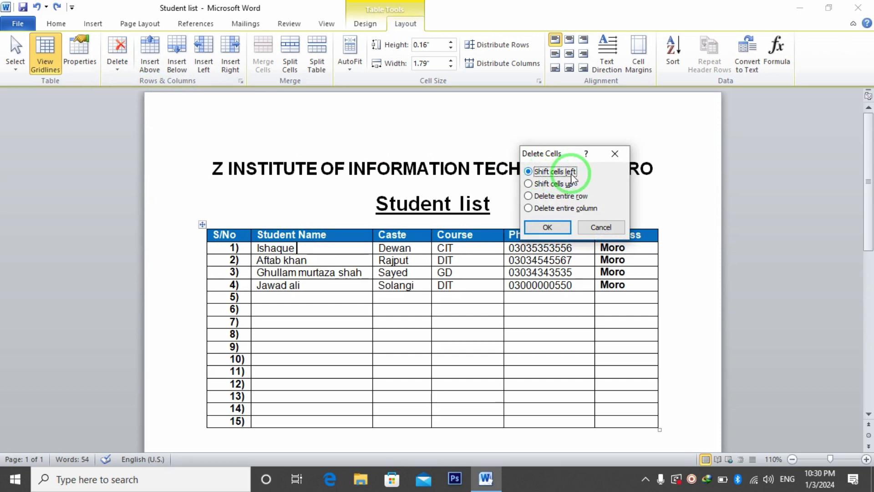
click(548, 227)
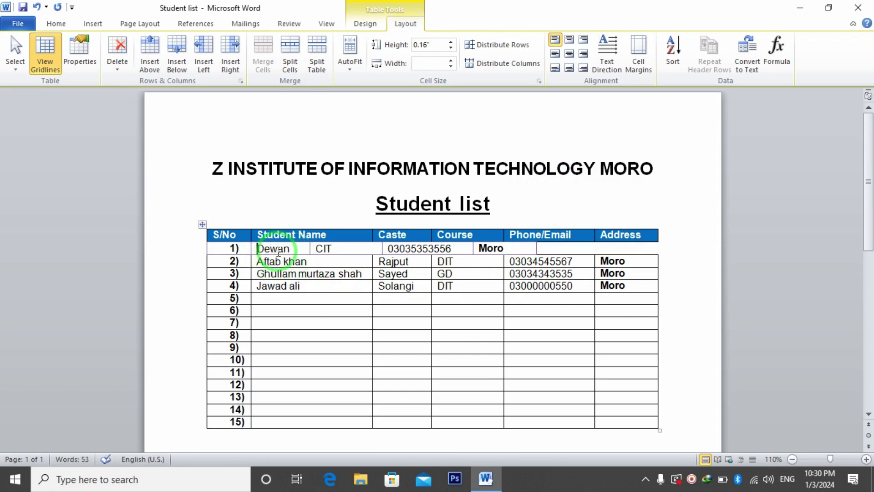
key(ctrl+z)
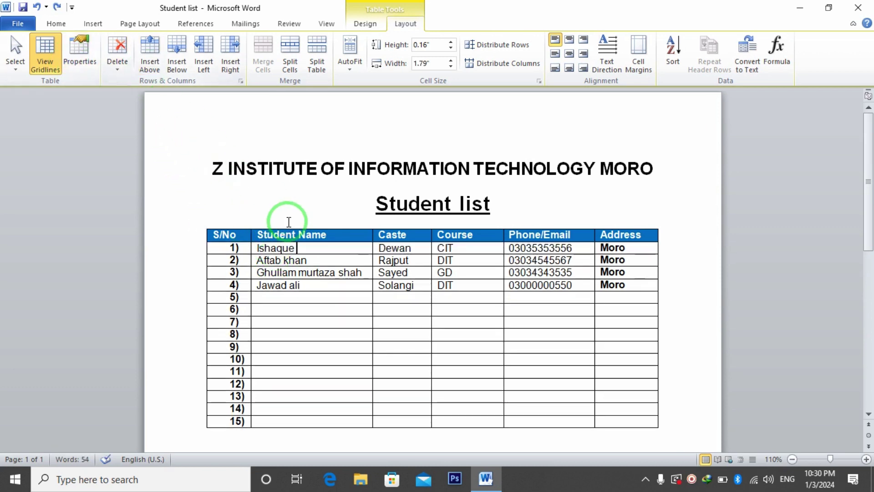
- Back out of Delete Cells and the Delete menu without removing anything
click(118, 70)
click(149, 83)
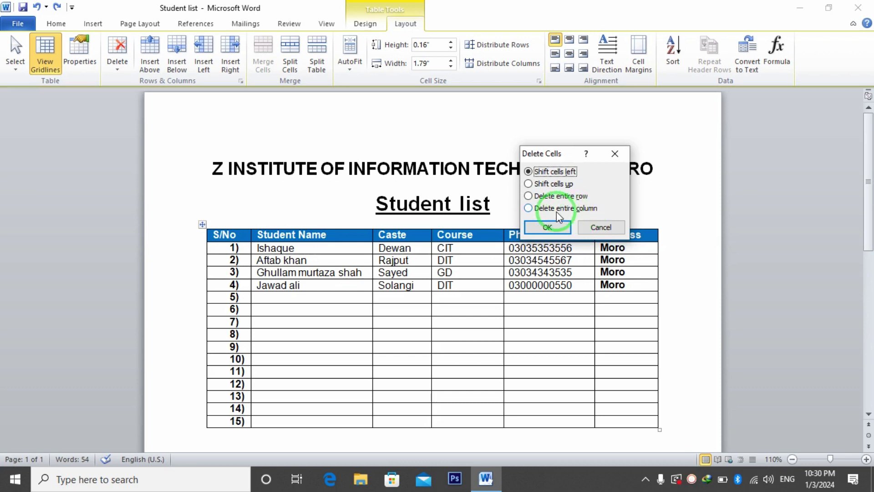
click(597, 226)
click(117, 65)
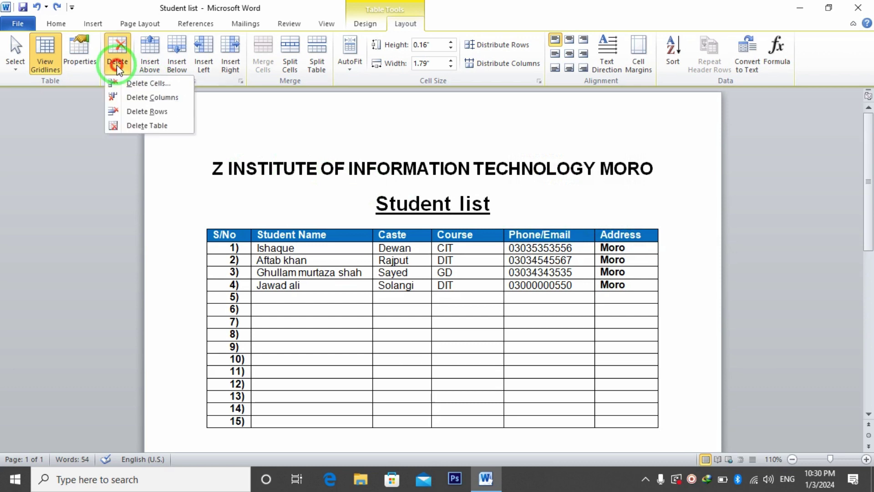
click(387, 272)
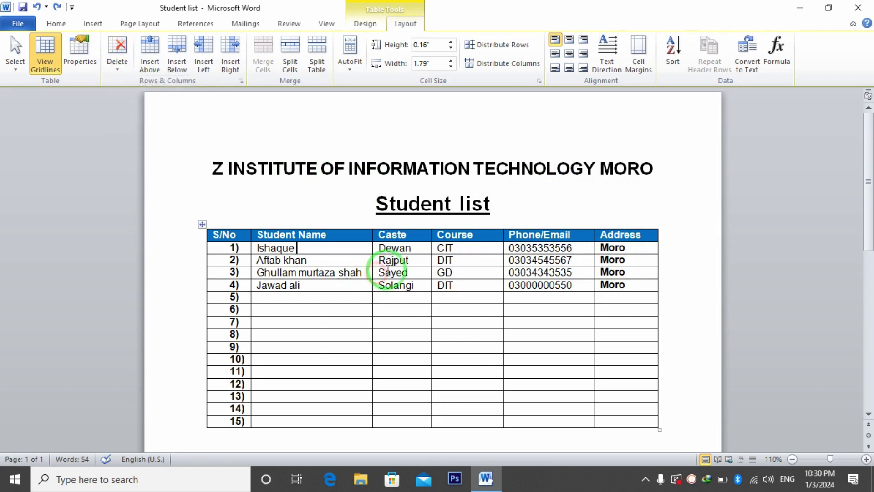
- Delete the Address column, then undo it to restore the column
click(647, 246)
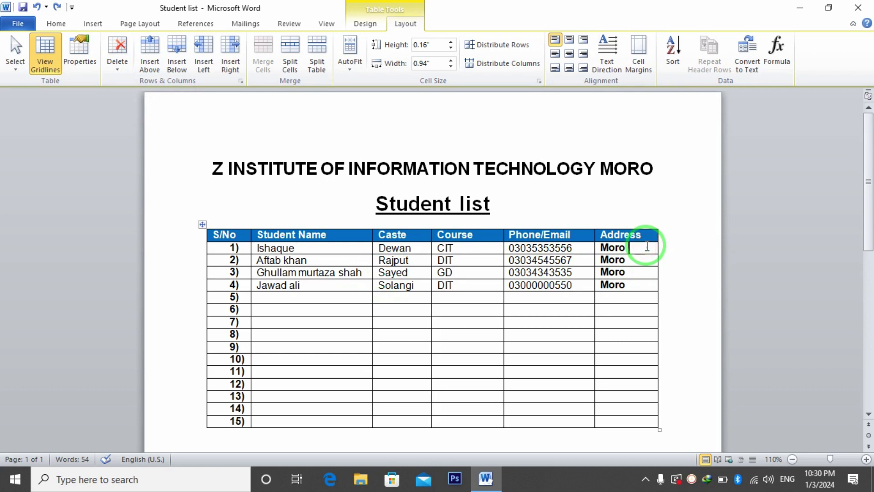
click(118, 64)
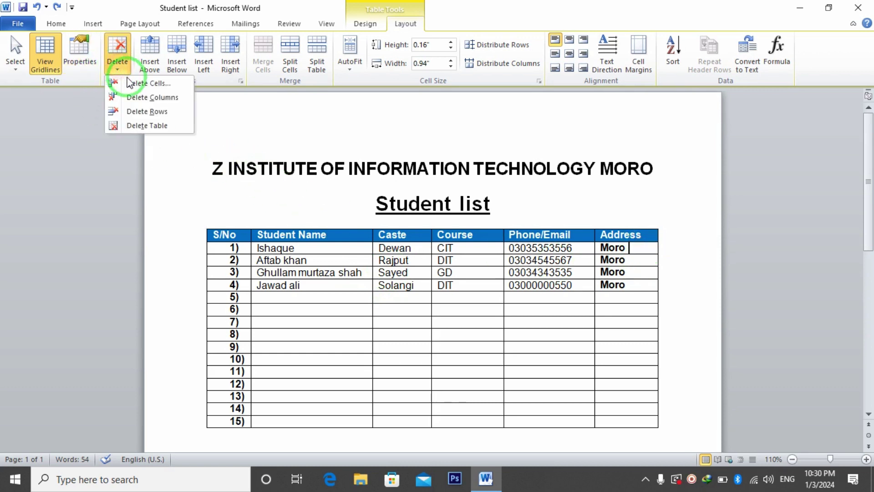
click(154, 102)
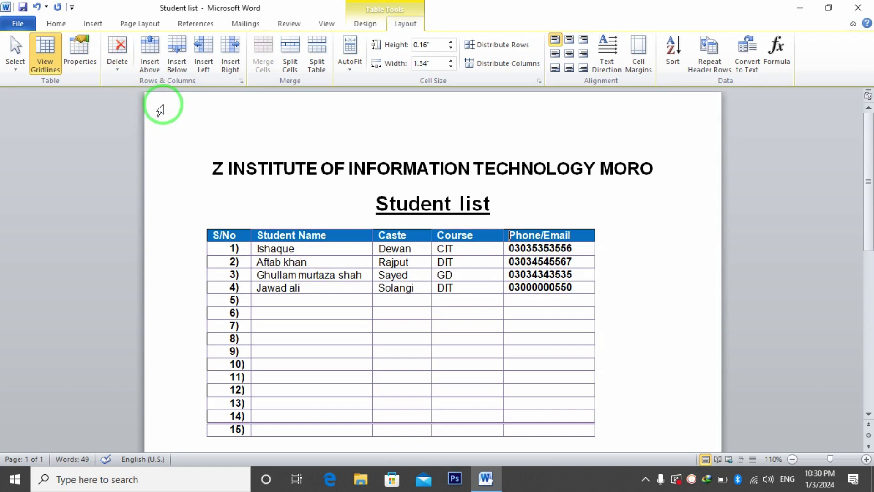
mouse_move(345, 259)
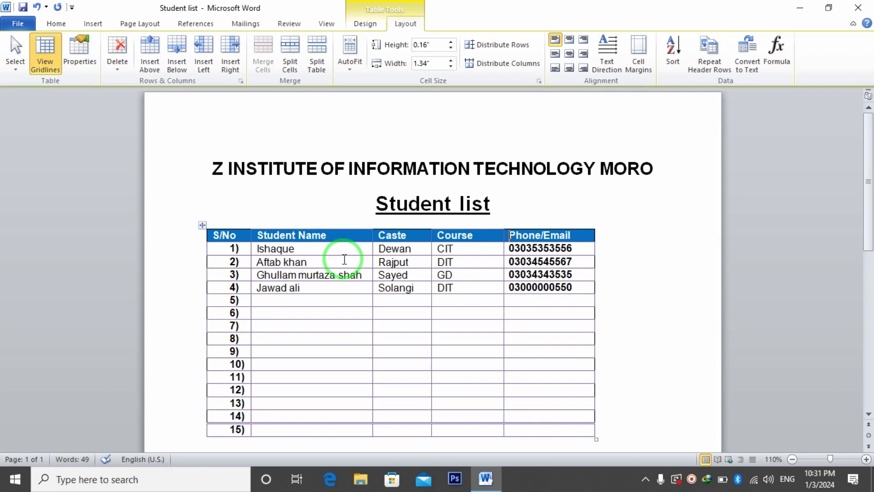
key(ctrl+z)
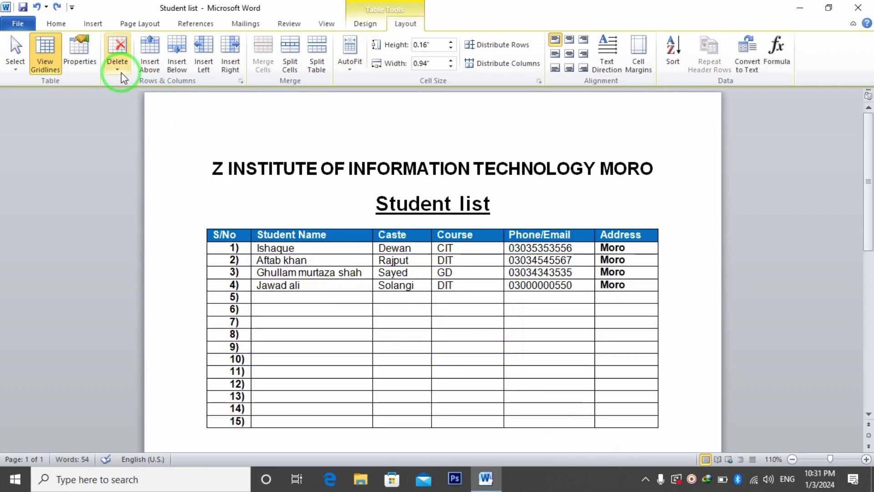
click(121, 72)
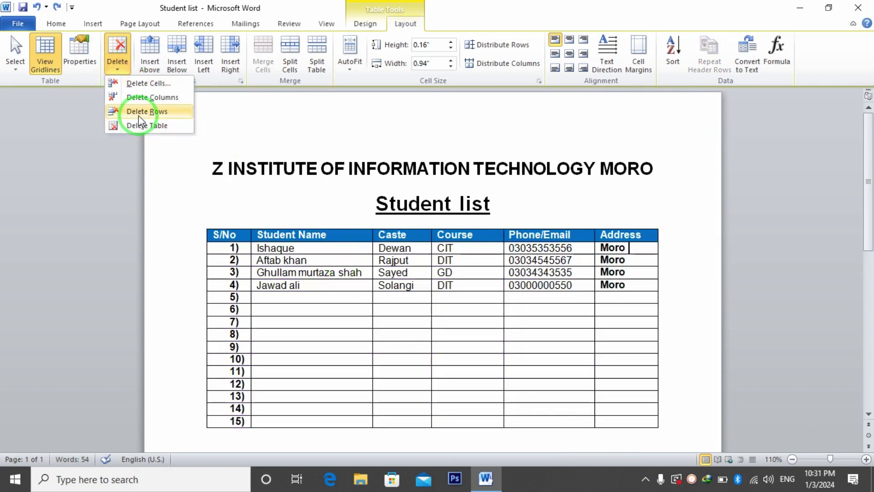
- Select the blank rows 5–15 and delete them, leaving four student records
click(345, 306)
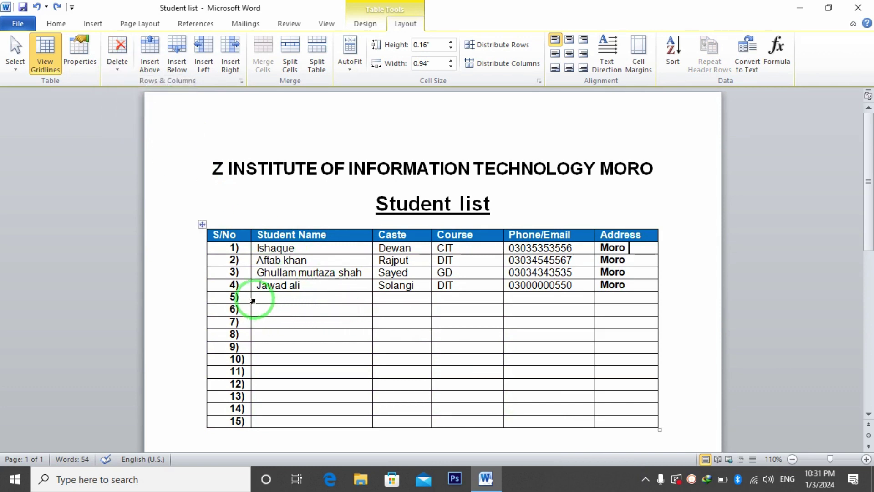
drag(272, 302, 613, 420)
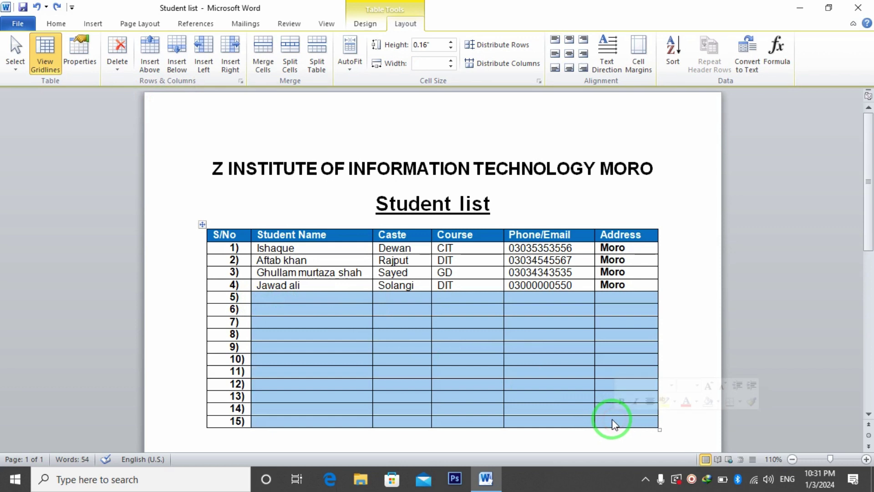
click(118, 66)
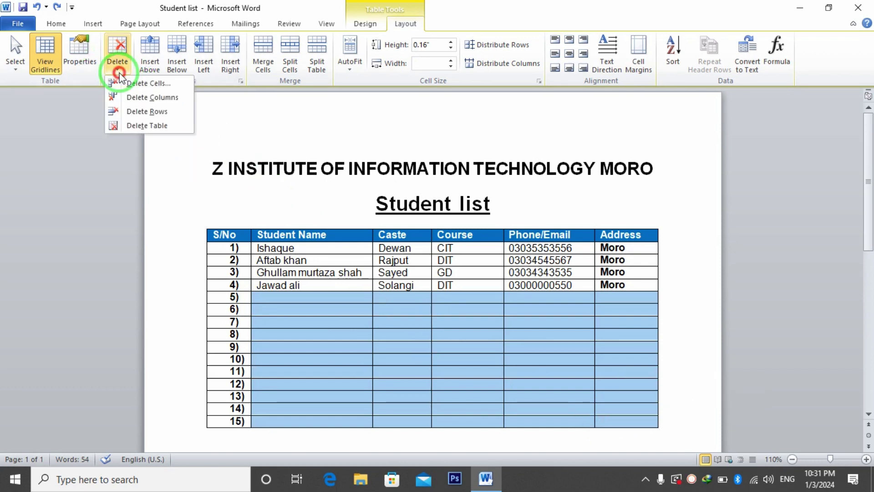
click(150, 112)
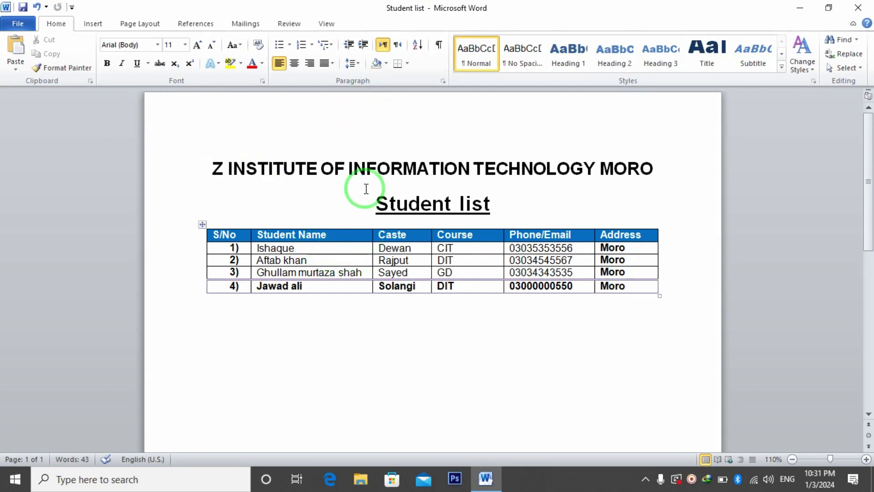
click(369, 250)
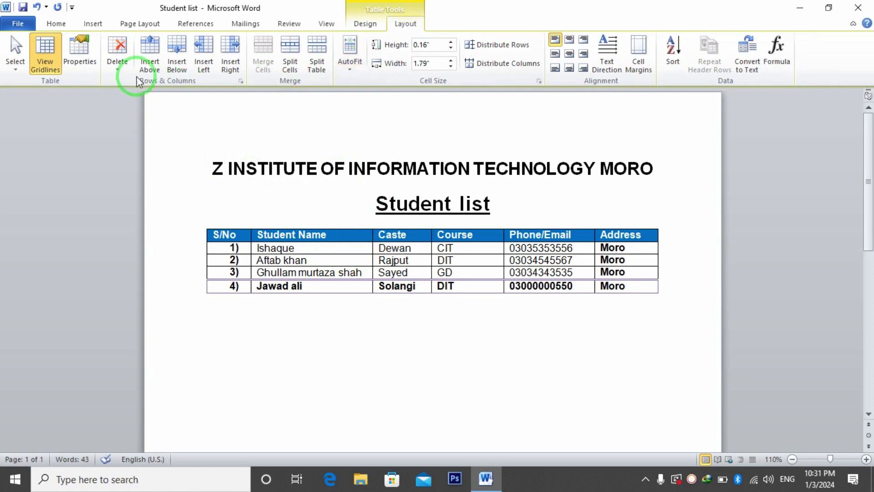
click(124, 69)
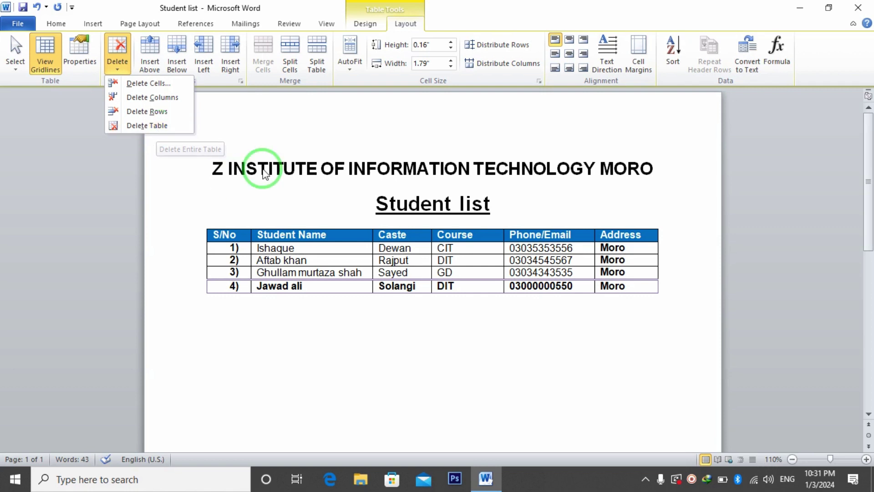
click(158, 130)
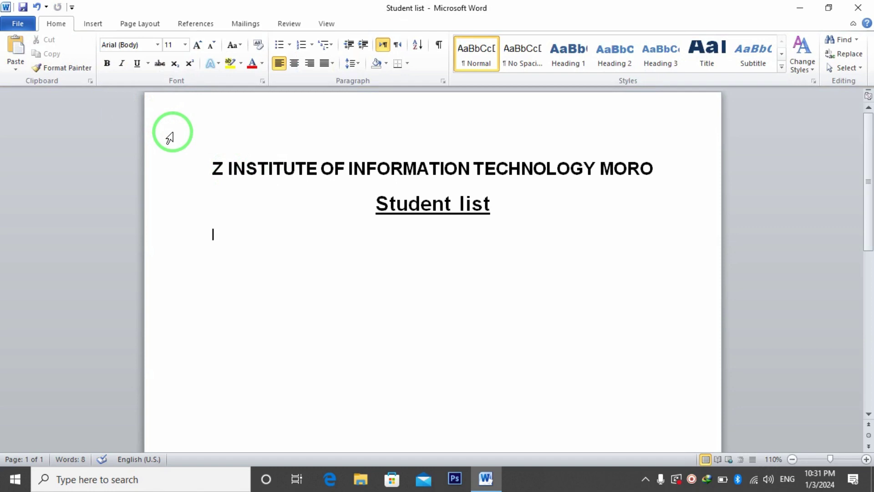
key(ctrl+z)
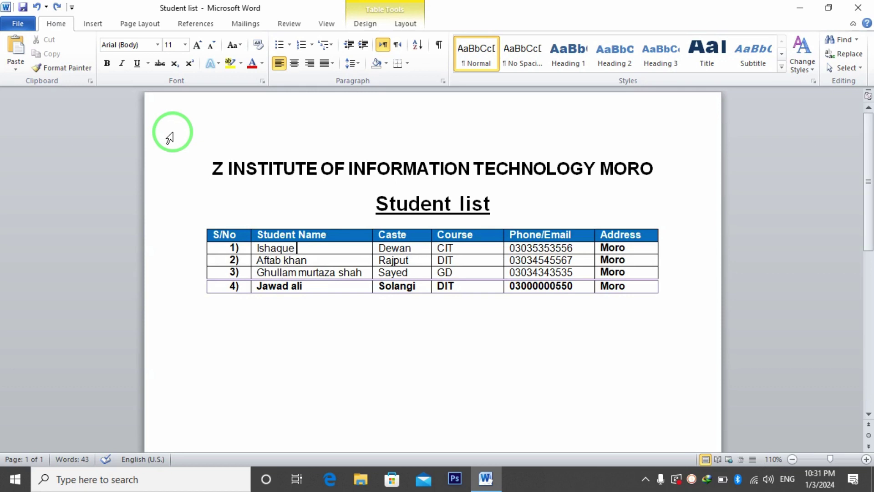
- Insert a new empty row above the first student row
click(403, 26)
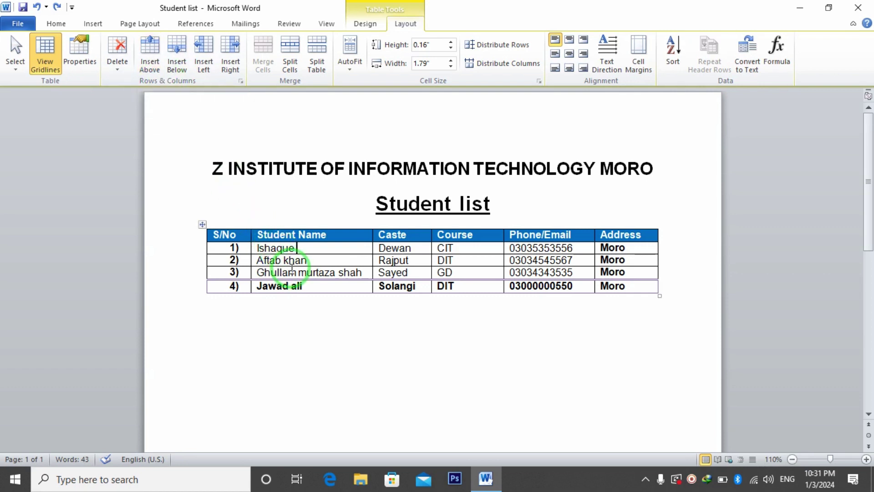
click(296, 249)
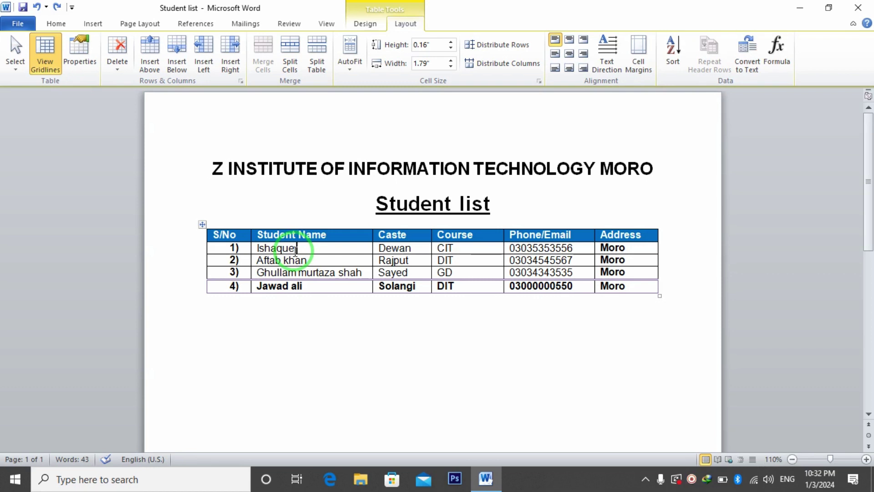
click(150, 64)
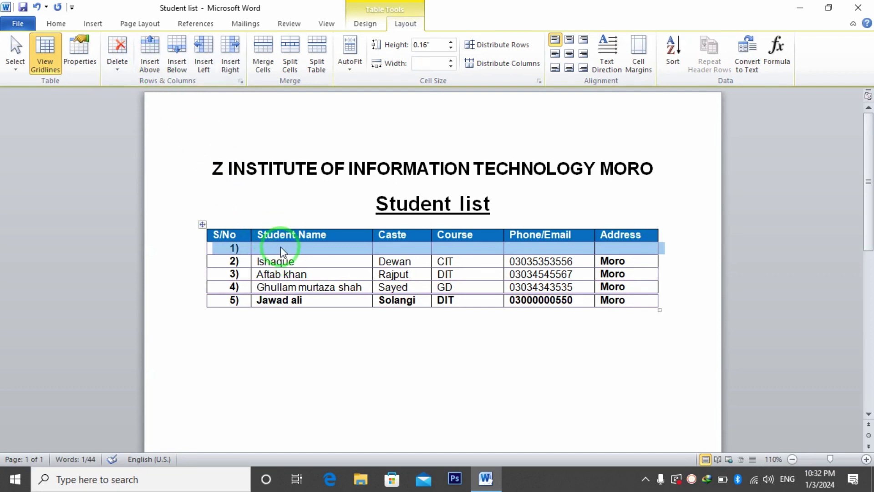
- Fill the new row with a student name, caste Solangi, course CIT, a phone number, and address Moro
click(280, 247)
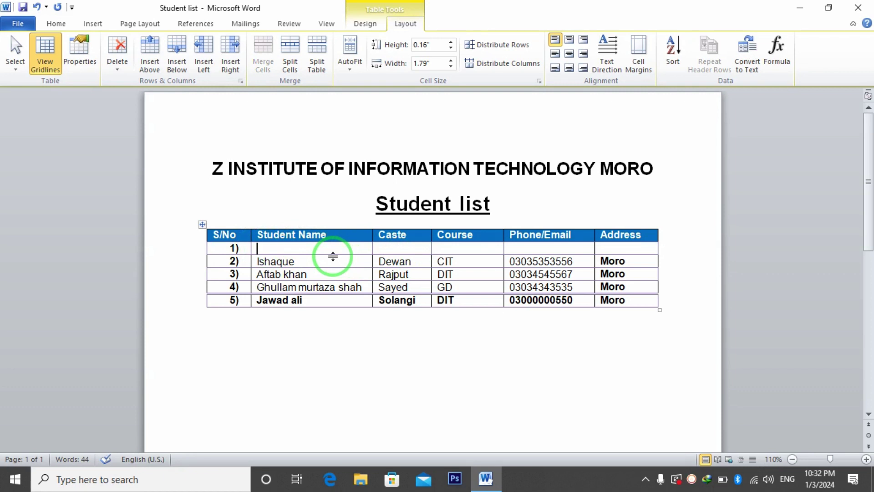
text(a)
key(Tab)
text(sol)
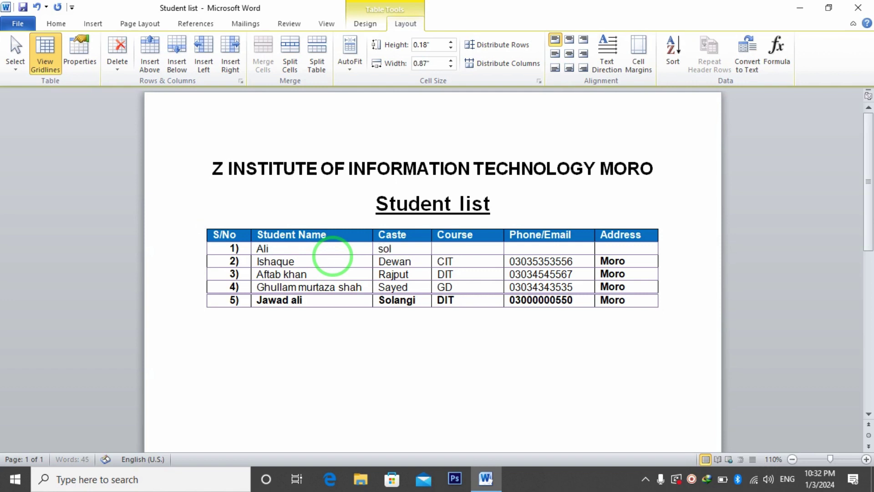
text(angi)
key(Tab)
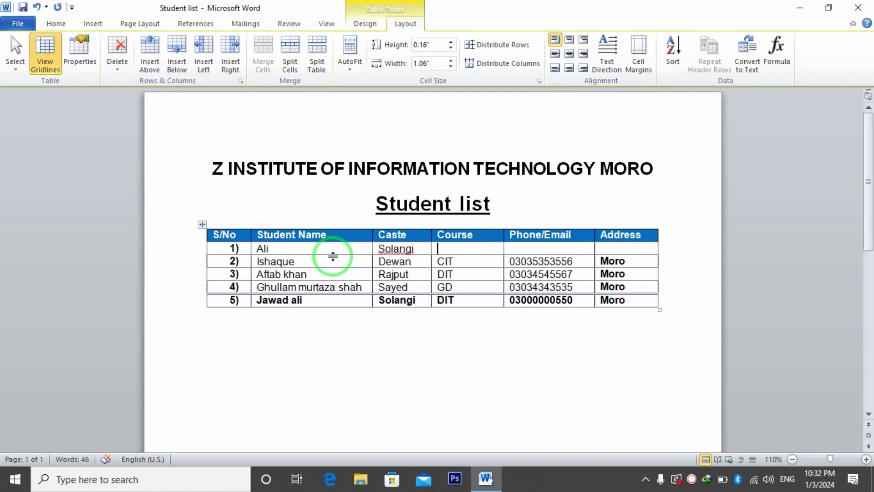
text(CIT)
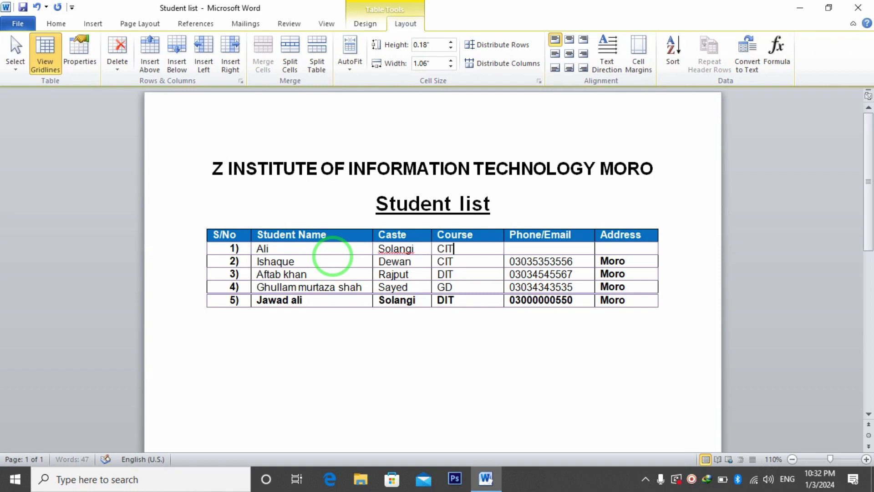
key(Tab)
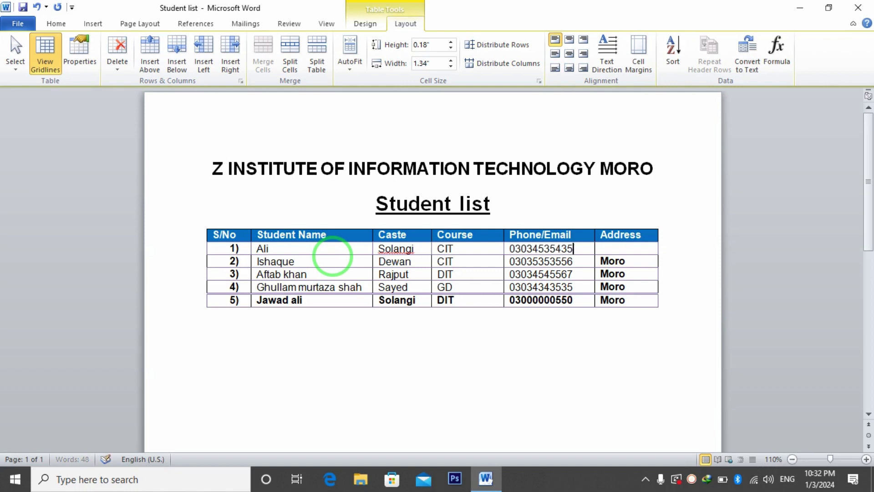
key(Tab)
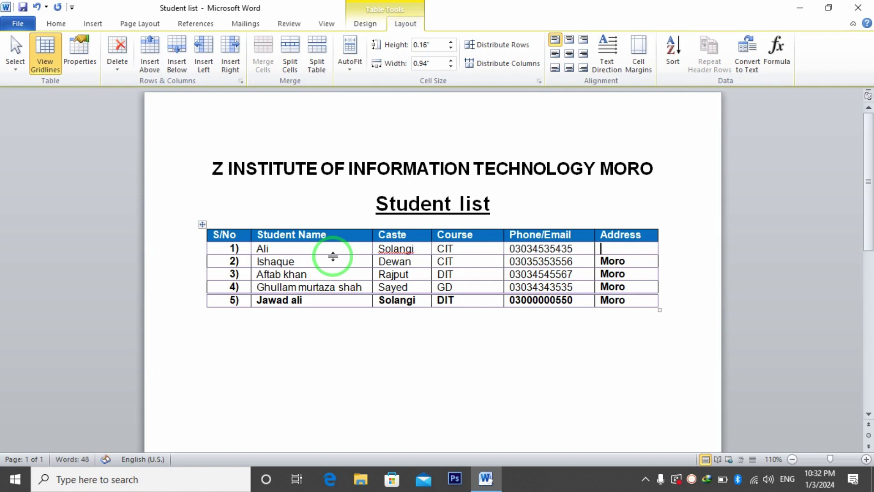
text(moro)
click(282, 251)
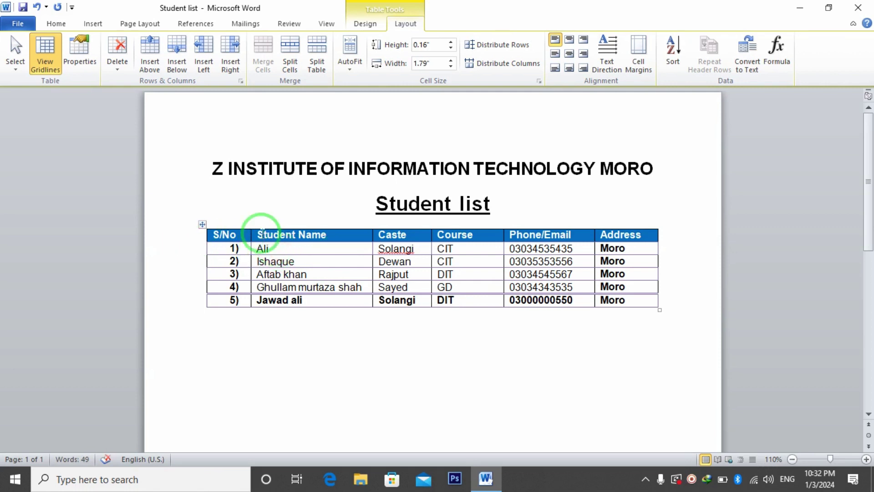
- Add empty rows above the first student, then undo the insertion
click(161, 61)
click(153, 54)
click(153, 54)
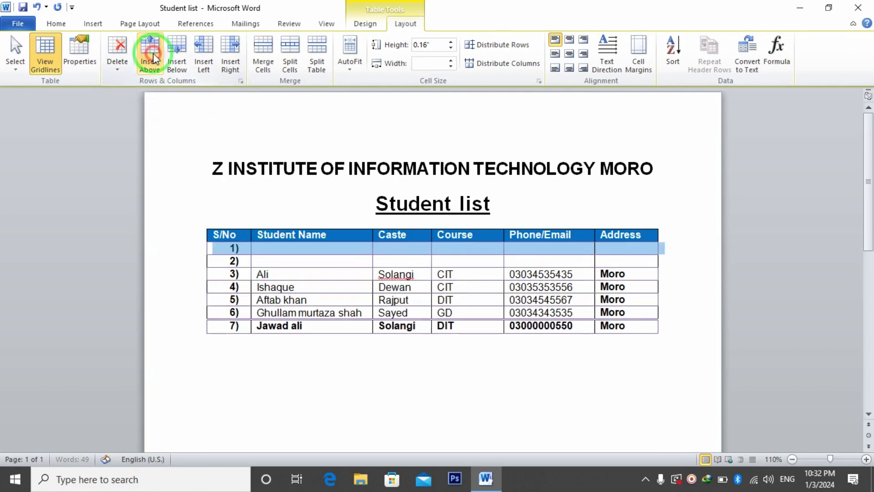
click(153, 53)
click(153, 53)
click(153, 53)
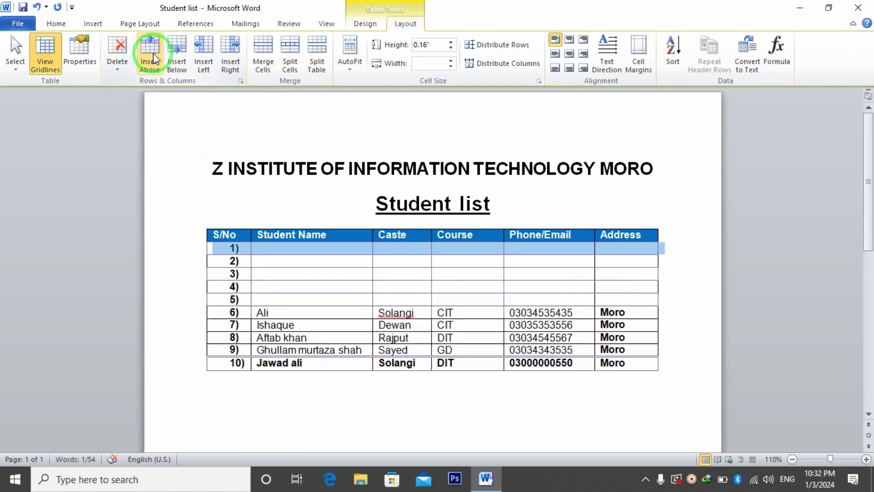
click(458, 363)
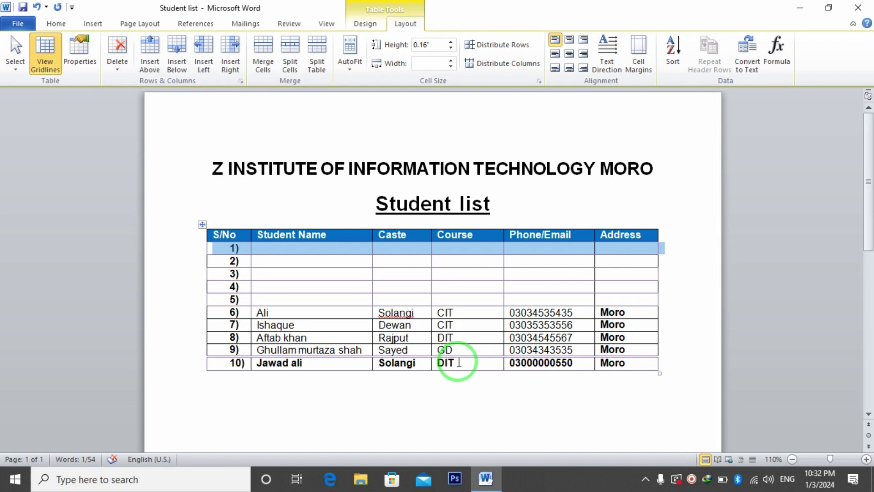
key(ctrl+z)
key(ctrl+z)
key(ctrl+z)
key(ctrl+z)
key(ctrl+z)
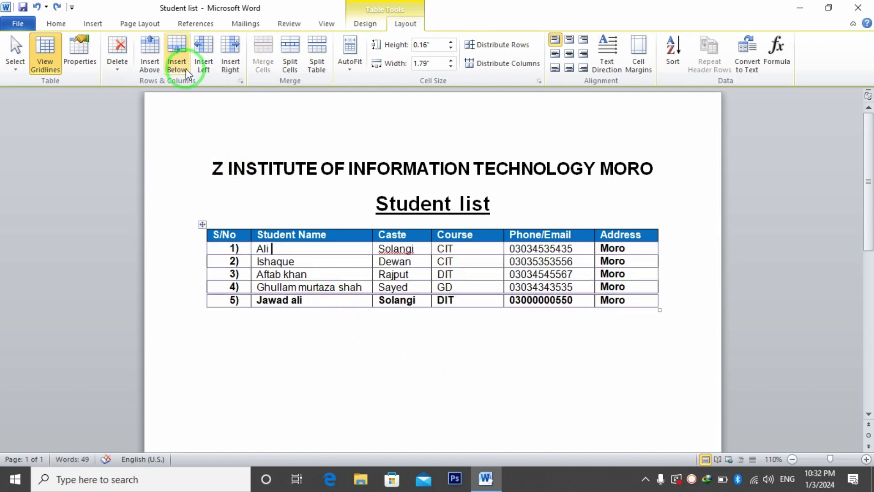
- Add blank rows 6) to 15) below the last student with Insert Below
click(321, 301)
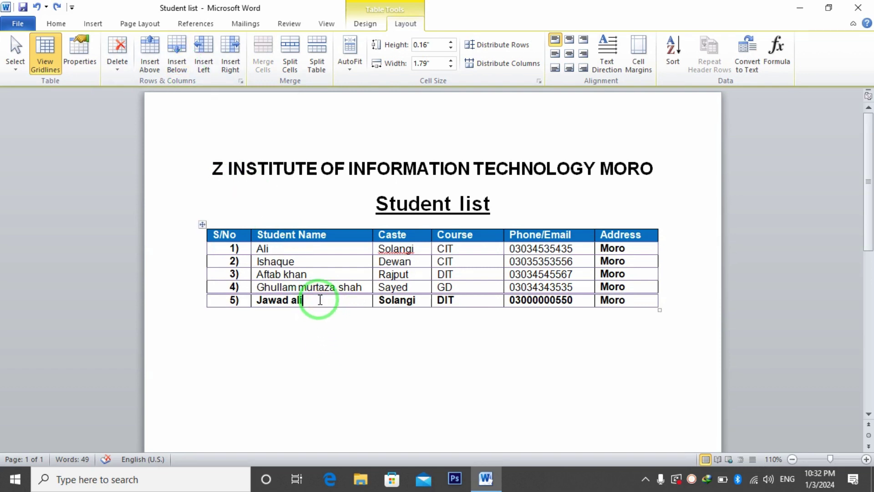
click(181, 59)
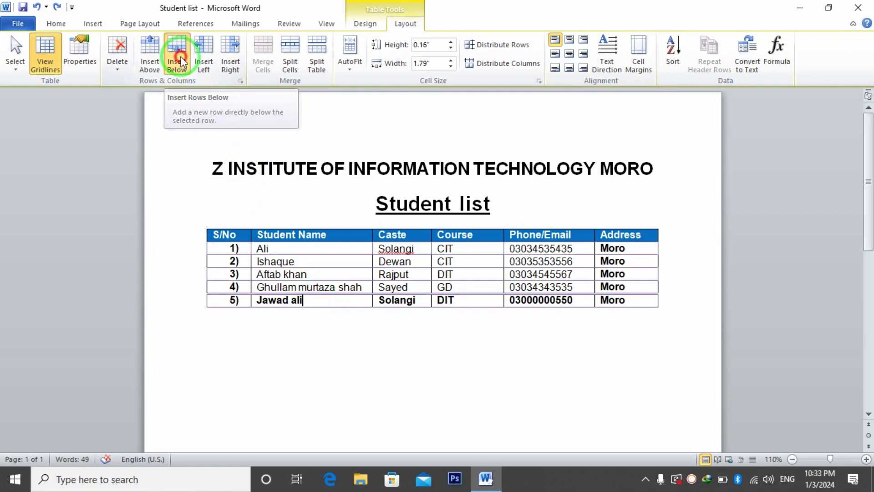
click(181, 59)
click(181, 60)
click(181, 59)
click(181, 59)
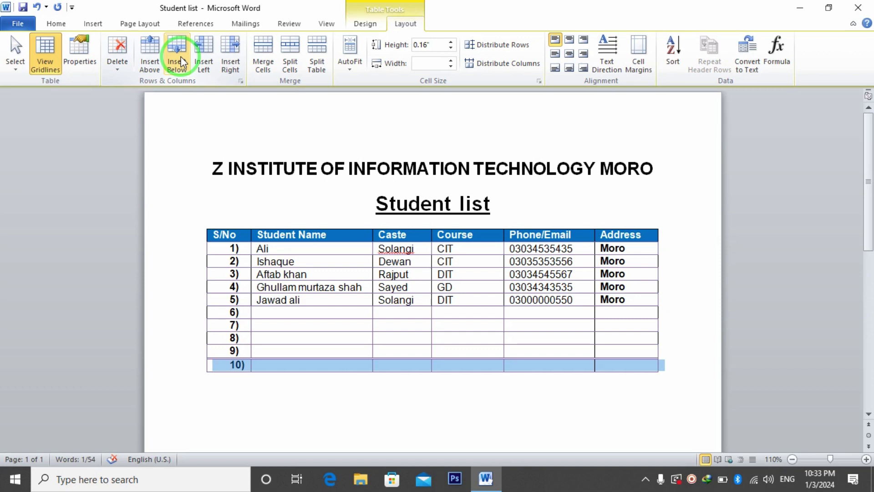
click(182, 62)
click(183, 63)
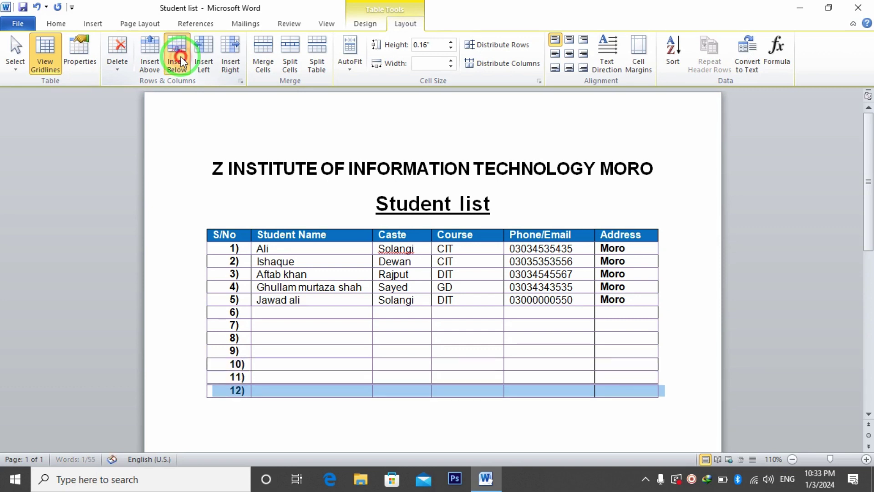
click(183, 63)
click(183, 62)
click(182, 62)
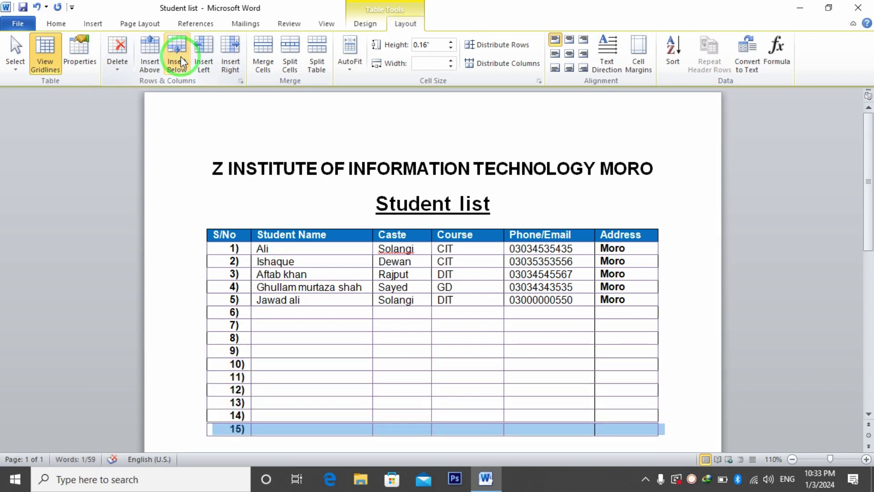
click(332, 314)
scroll(332, 314, down, 2)
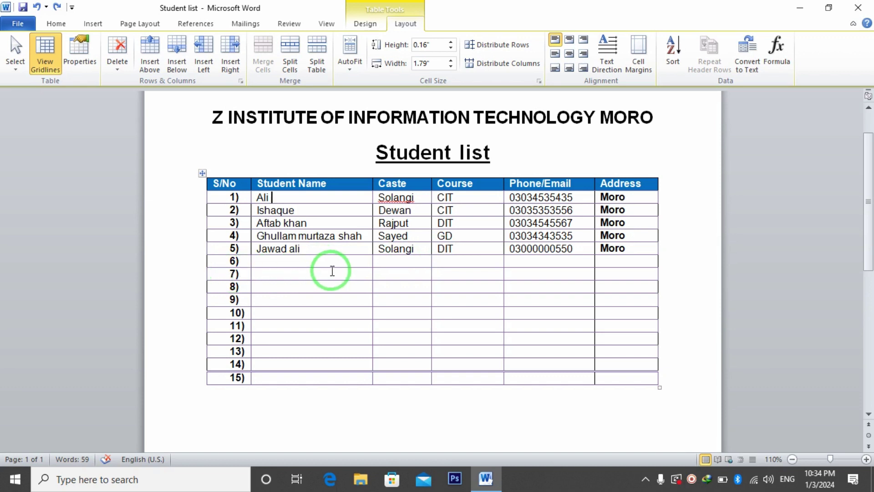
click(419, 185)
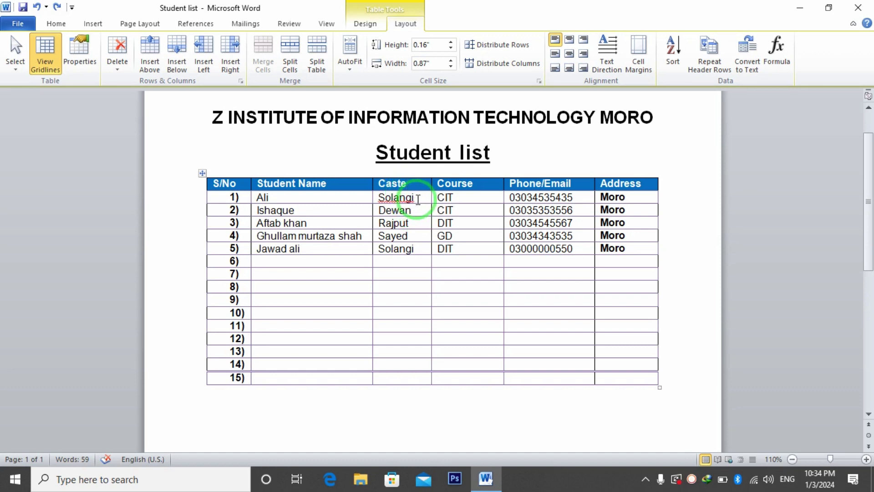
click(205, 68)
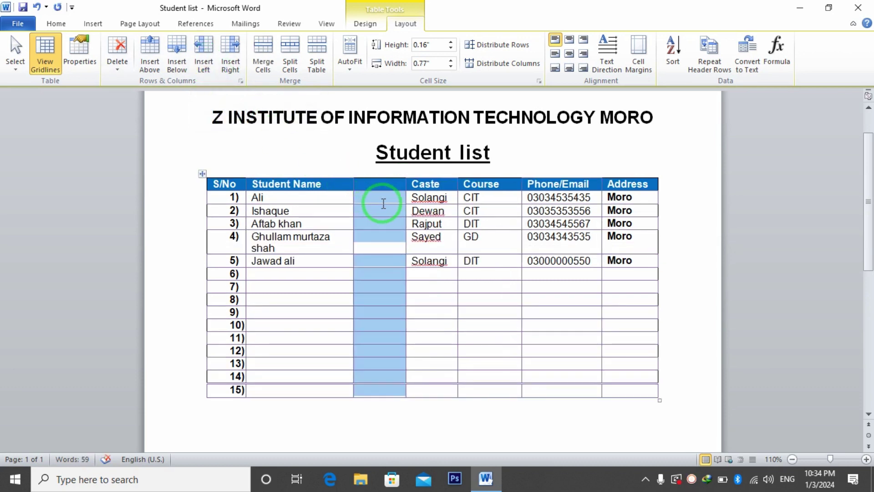
click(451, 189)
click(395, 187)
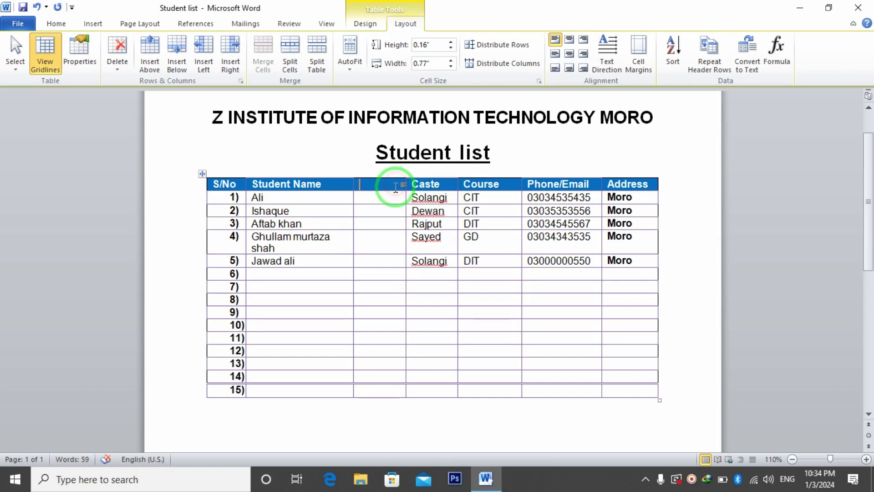
text(Fa)
text(ther Na)
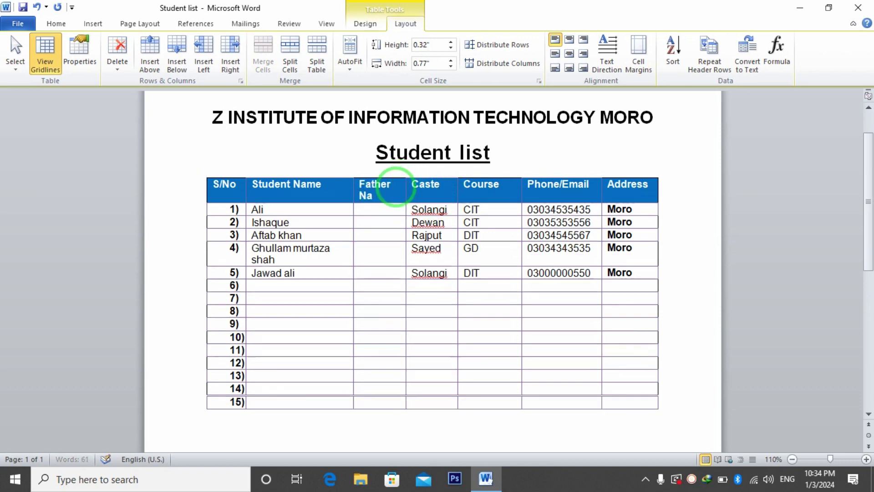
text(me)
key(ctrl+z)
key(ctrl+z)
key(ctrl+z)
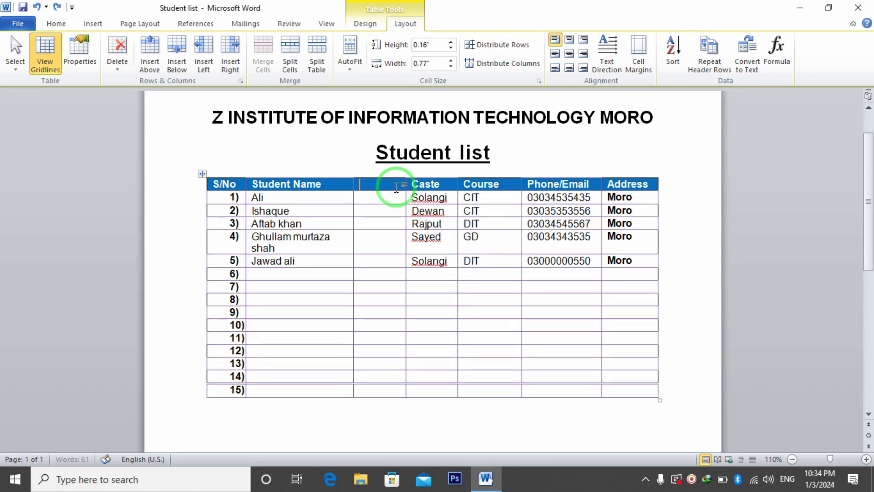
key(ctrl+z)
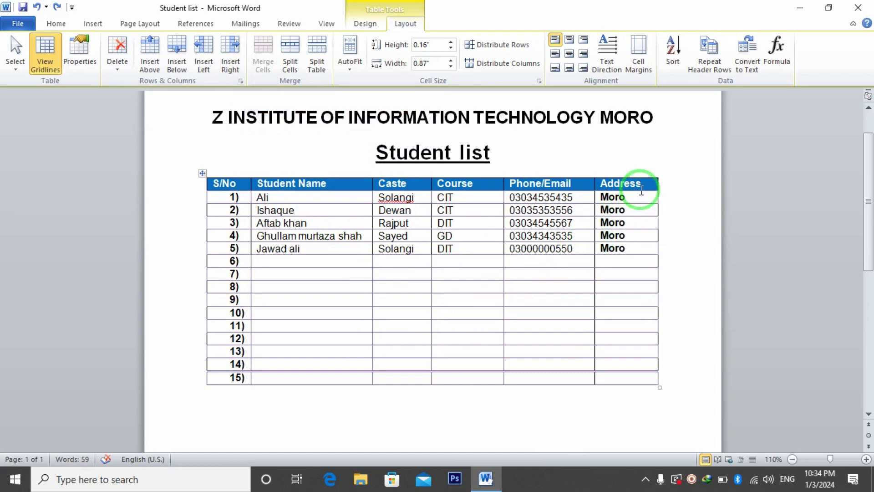
click(645, 185)
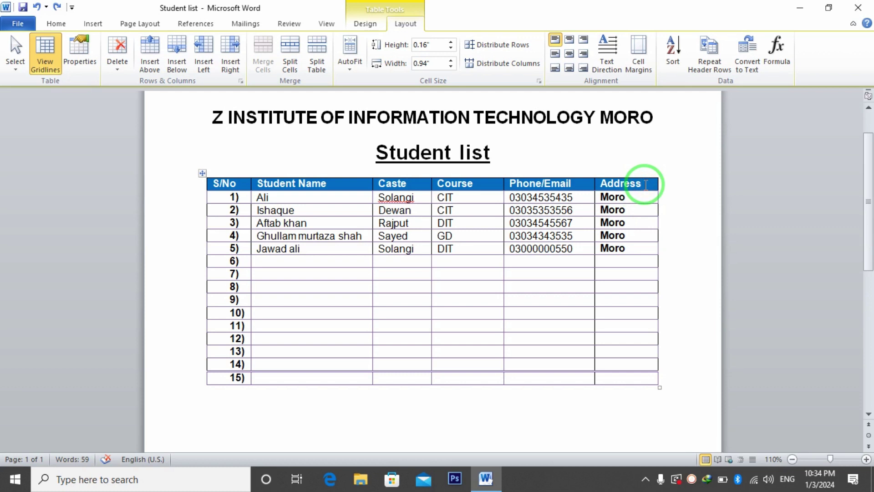
click(232, 57)
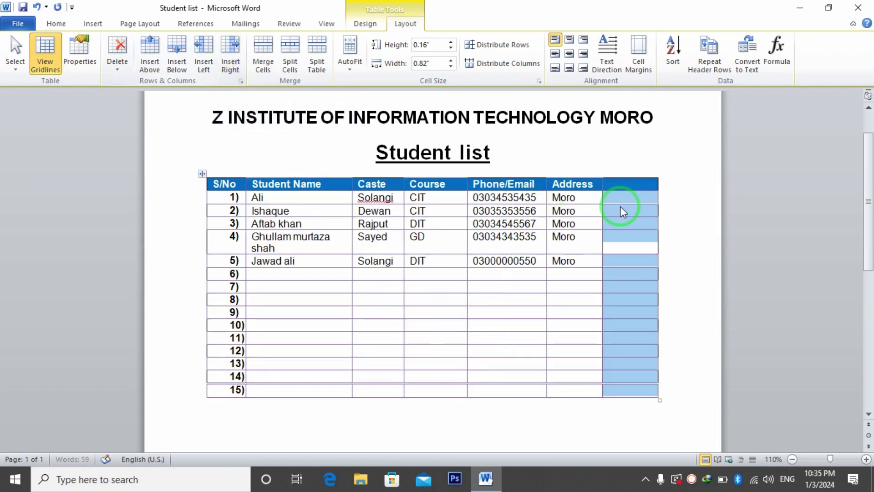
click(627, 183)
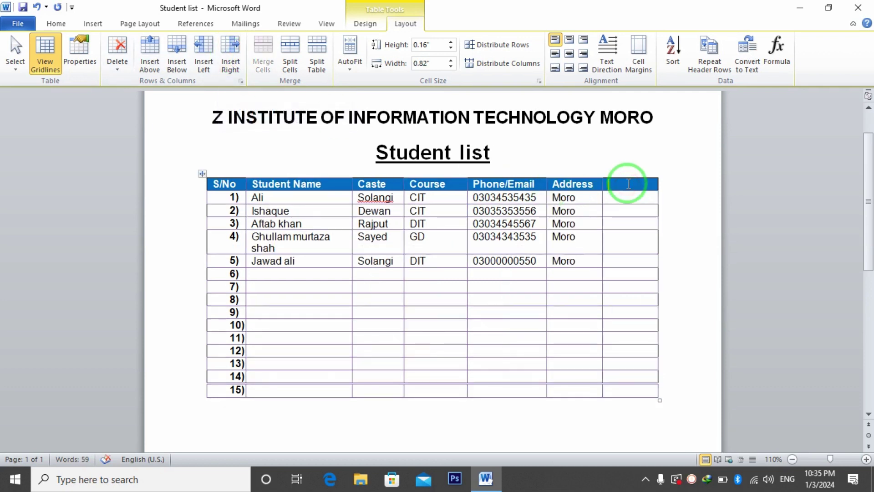
text(d)
text(istrict)
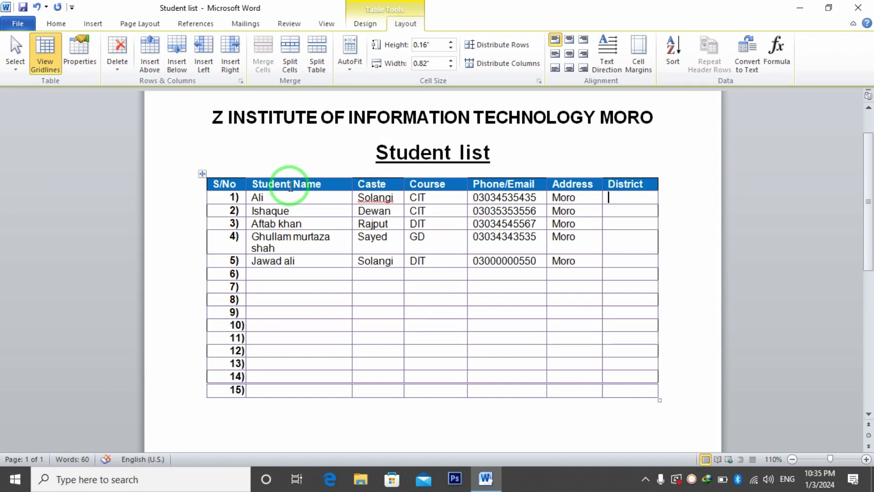
click(243, 186)
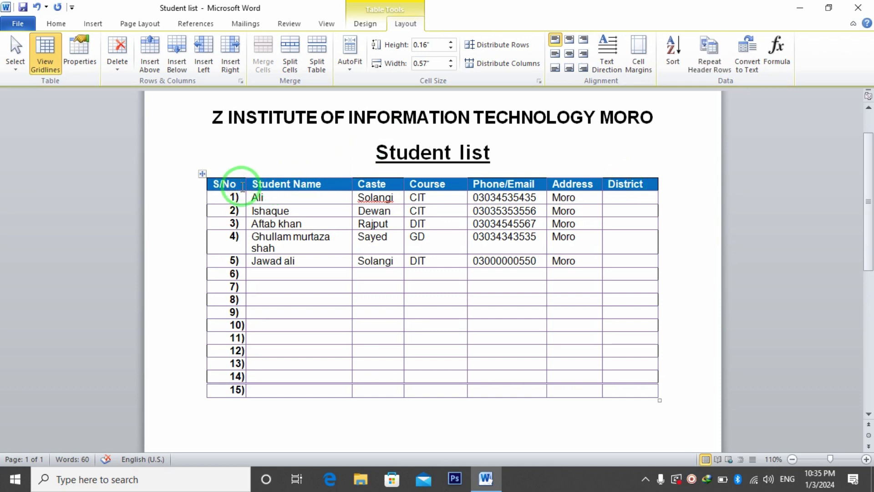
click(201, 63)
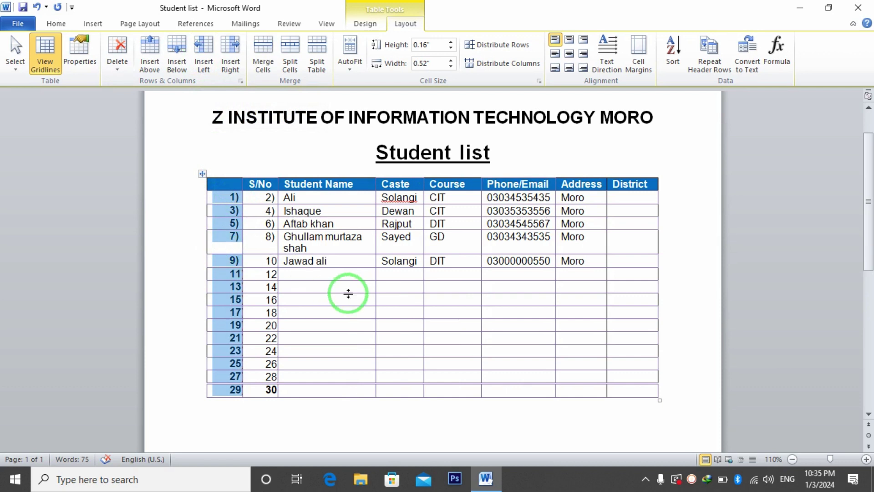
key(ctrl+z)
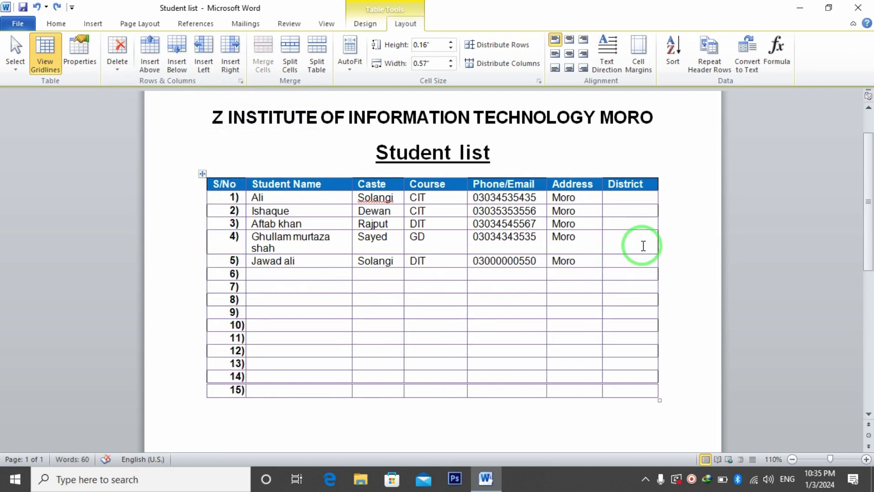
key(ctrl+z)
key(ctrl+z)
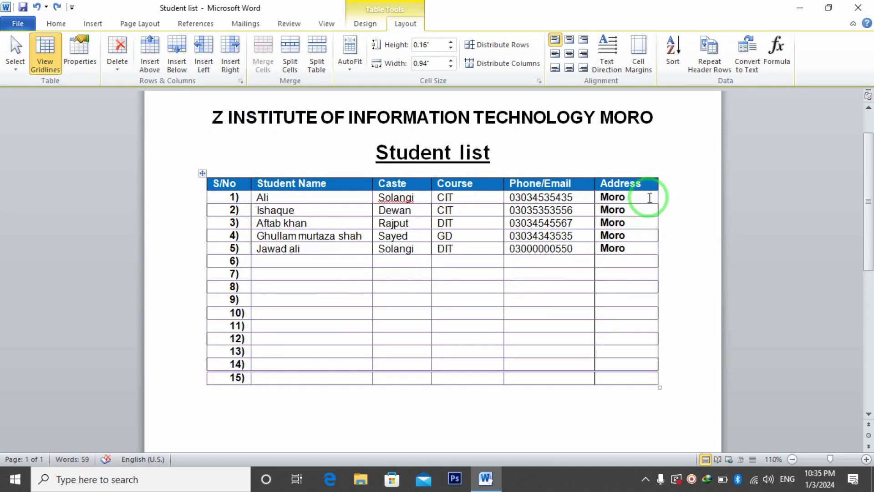
click(230, 54)
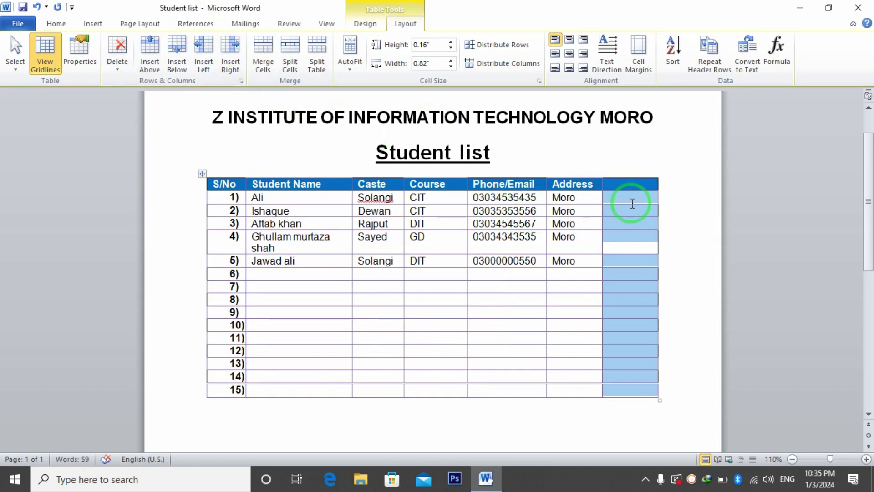
key(ctrl+z)
key(ctrl+z)
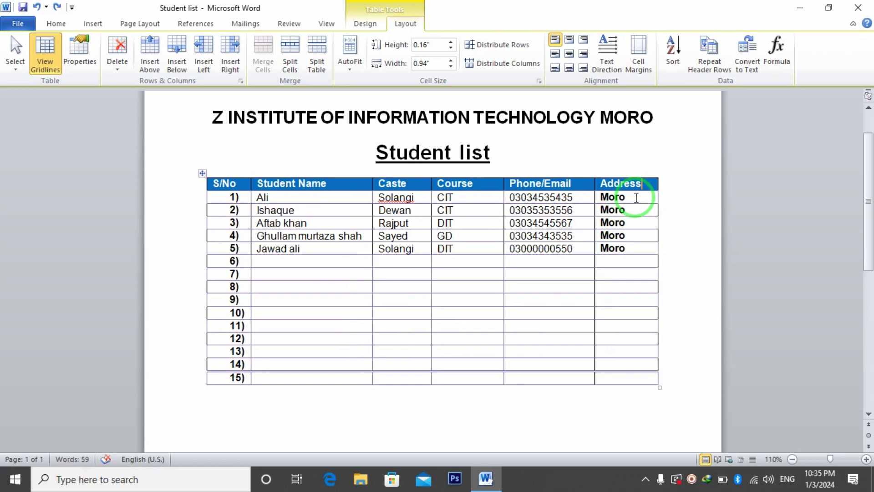
click(529, 257)
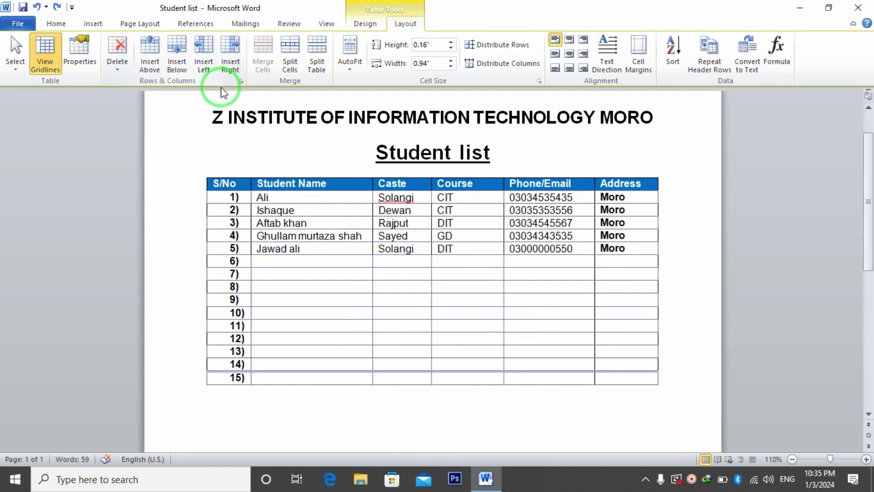
click(405, 260)
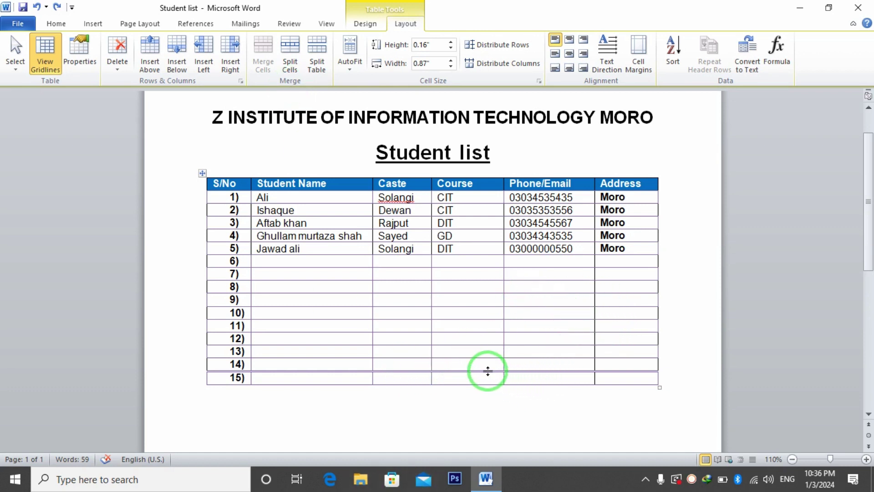
- Select row 14's Course, Phone/Email and Address cells and merge them into one
drag(605, 362, 474, 361)
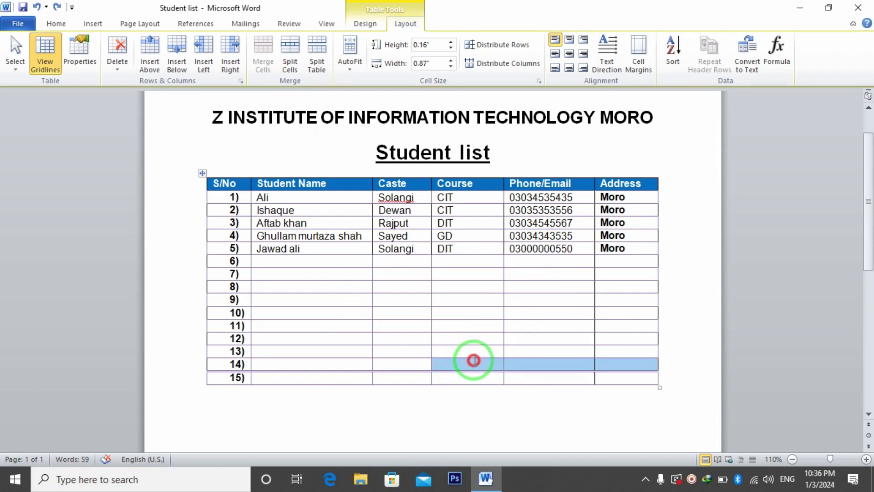
drag(474, 360, 469, 359)
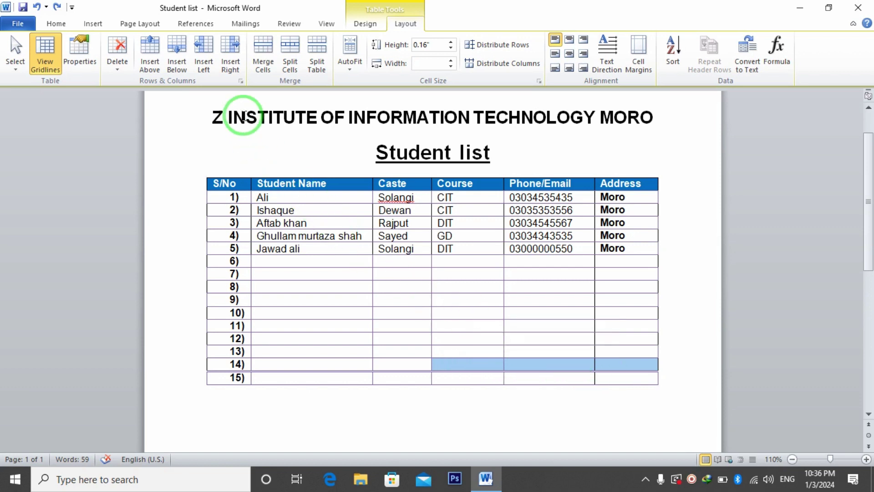
click(267, 65)
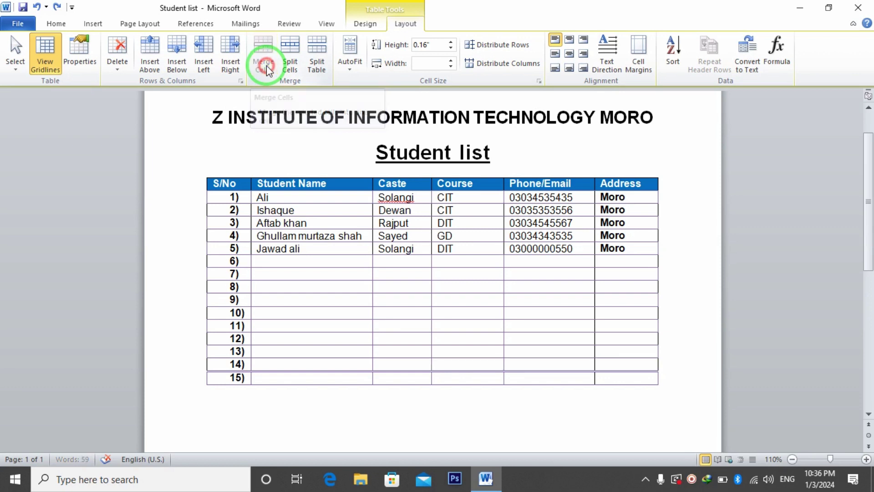
click(487, 350)
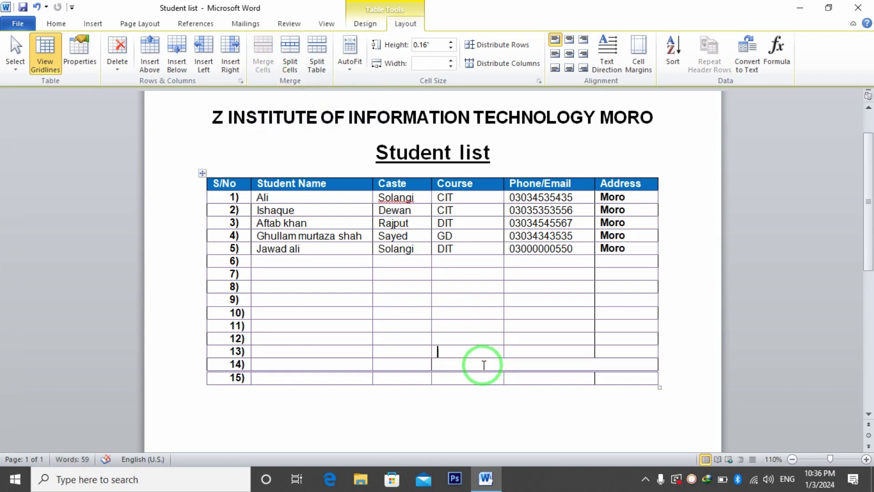
click(530, 369)
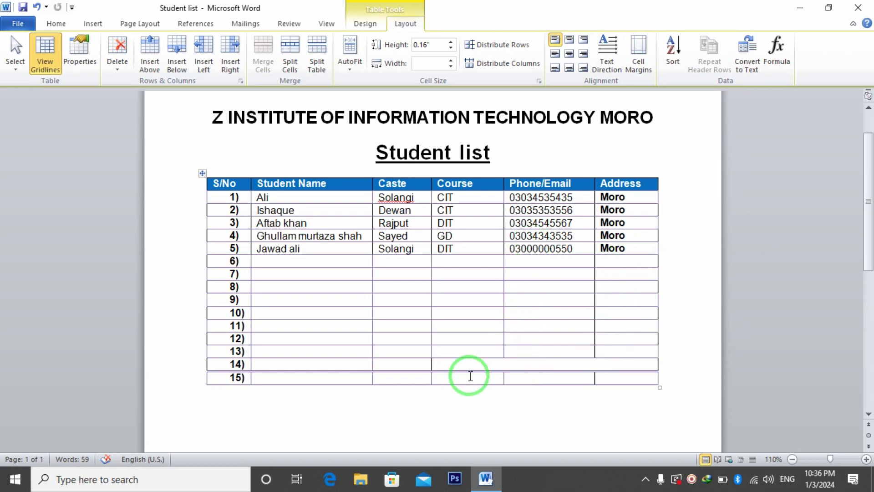
- Merge rows 14 and 15 each into one cell from Student Name to Address
drag(432, 363, 320, 367)
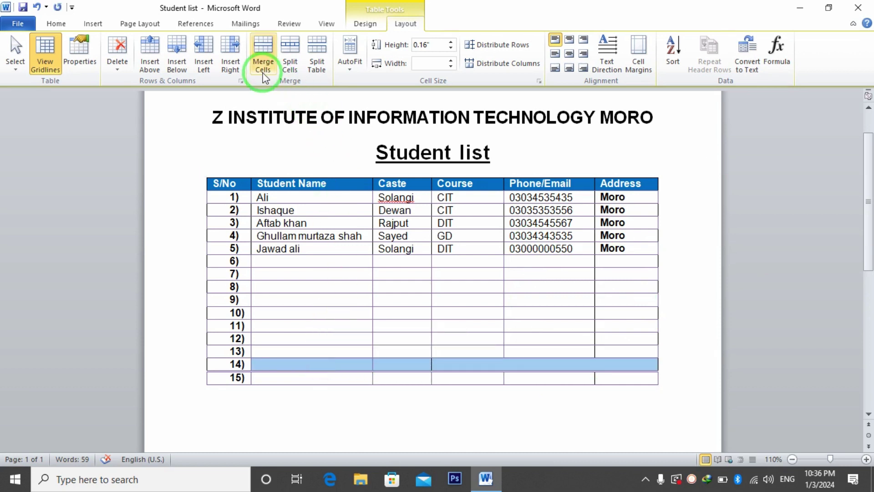
click(263, 52)
click(468, 366)
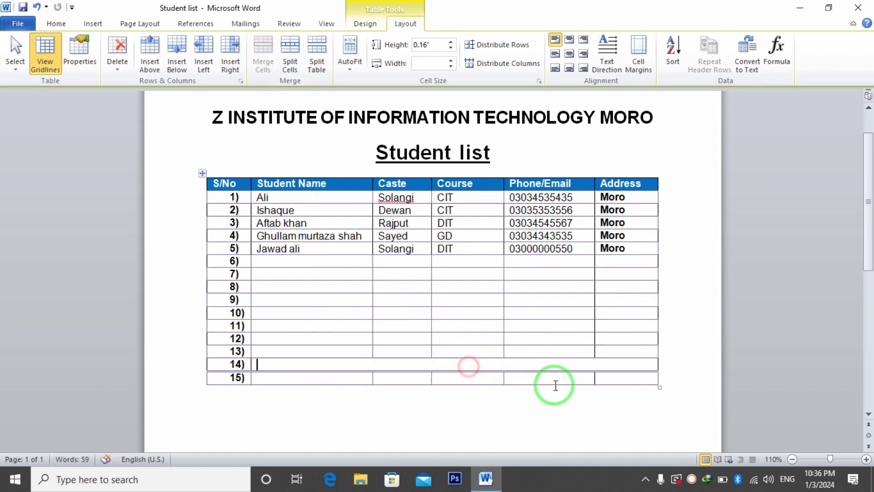
drag(615, 379, 324, 378)
click(271, 53)
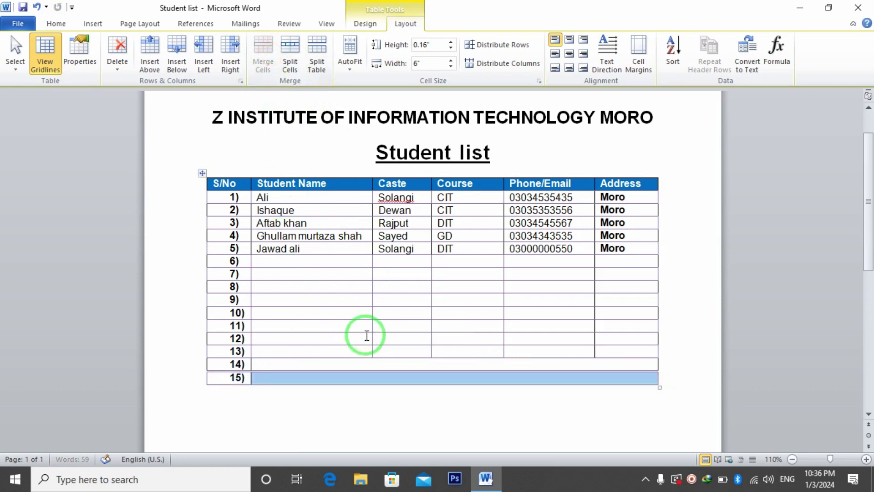
click(384, 362)
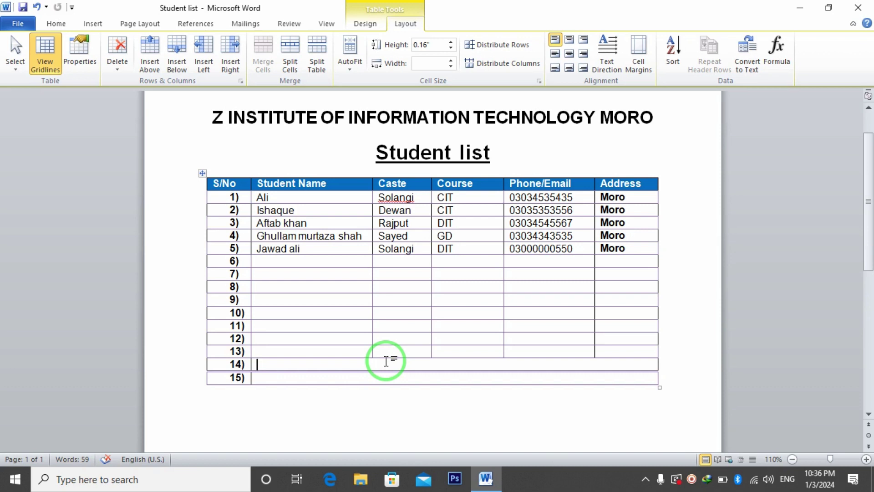
click(409, 366)
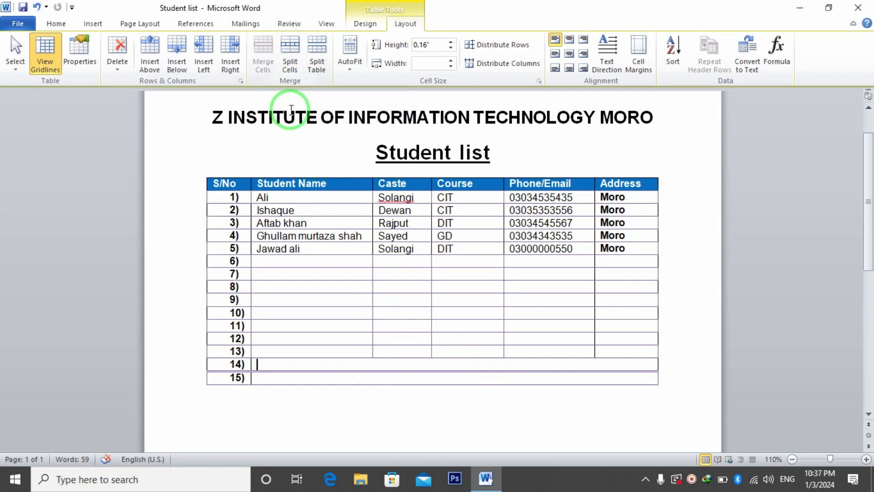
- Split row 14's merged cell into 5 columns with Split Cells
click(286, 76)
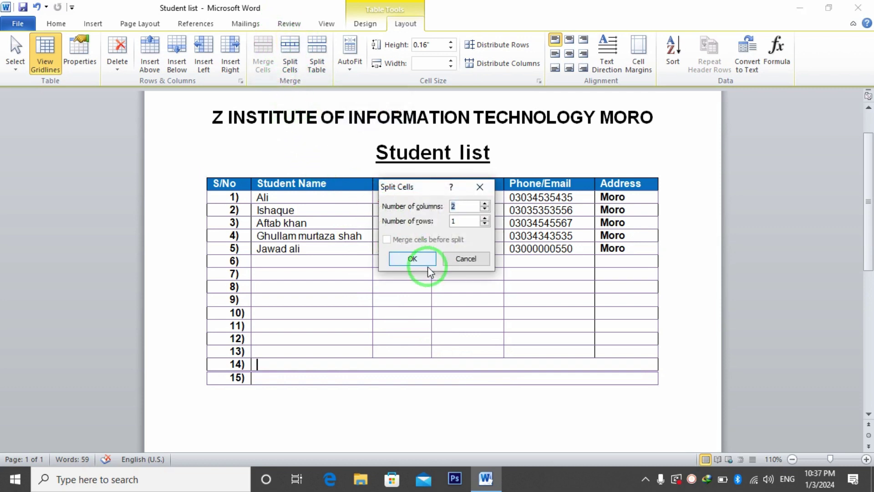
mouse_move(427, 192)
mouse_down()
mouse_move(337, 193)
mouse_move(152, 138)
mouse_up()
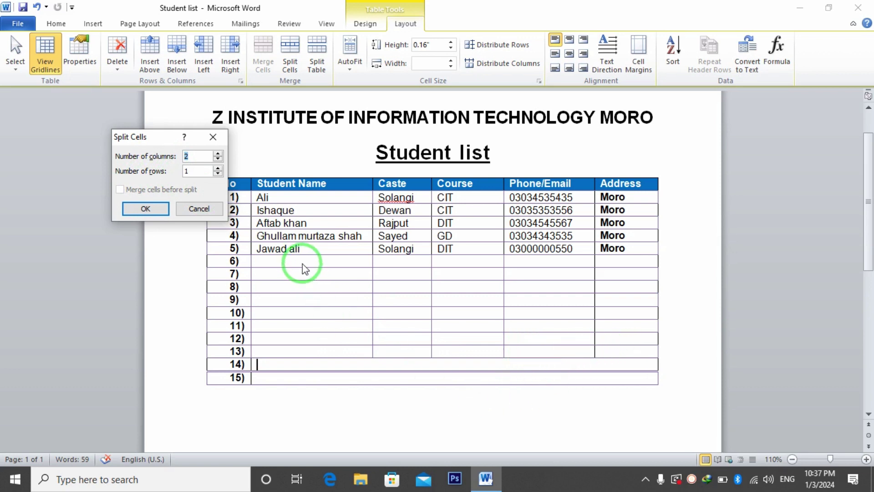
text(5)
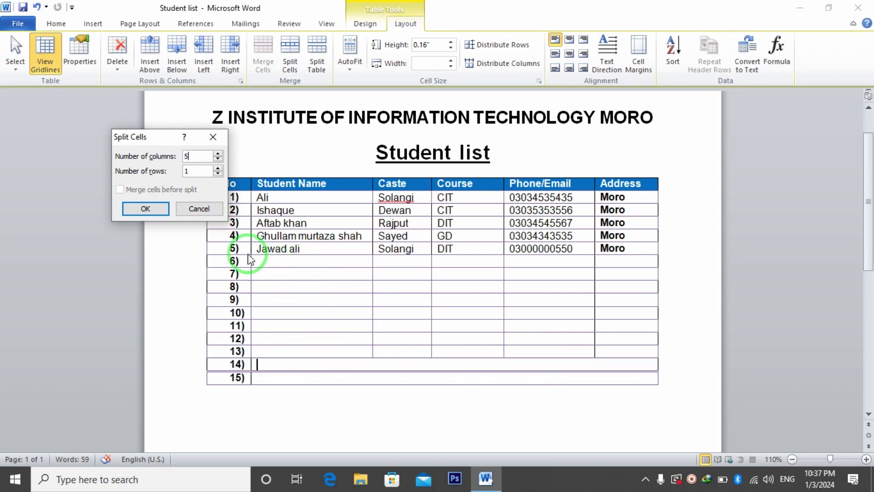
click(153, 209)
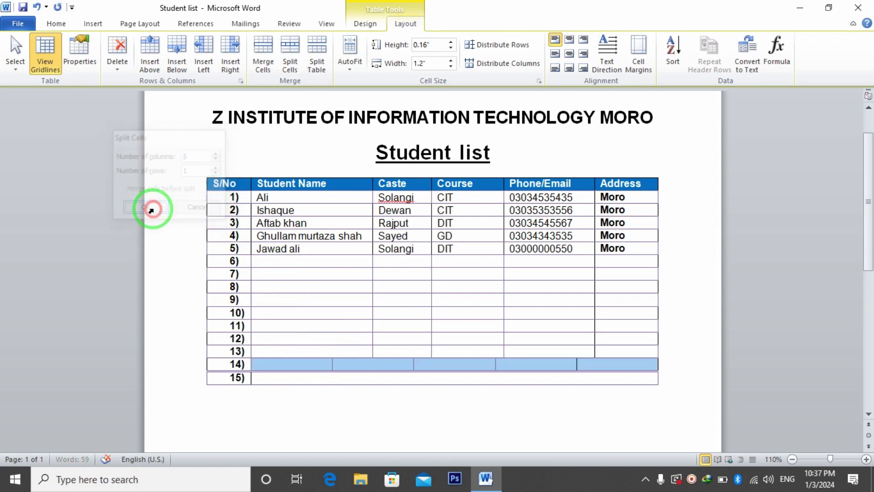
click(381, 363)
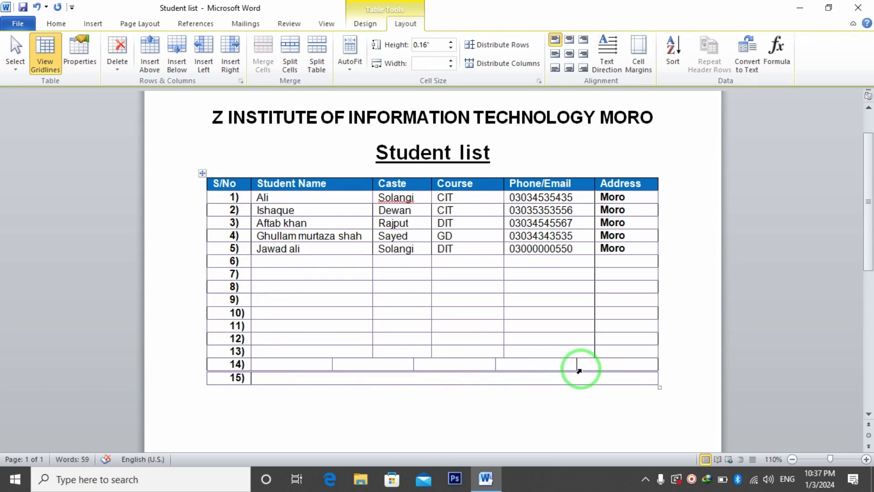
- Drag row 14's cell borders so its Student Name/Caste border matches the rows above
drag(577, 363, 578, 362)
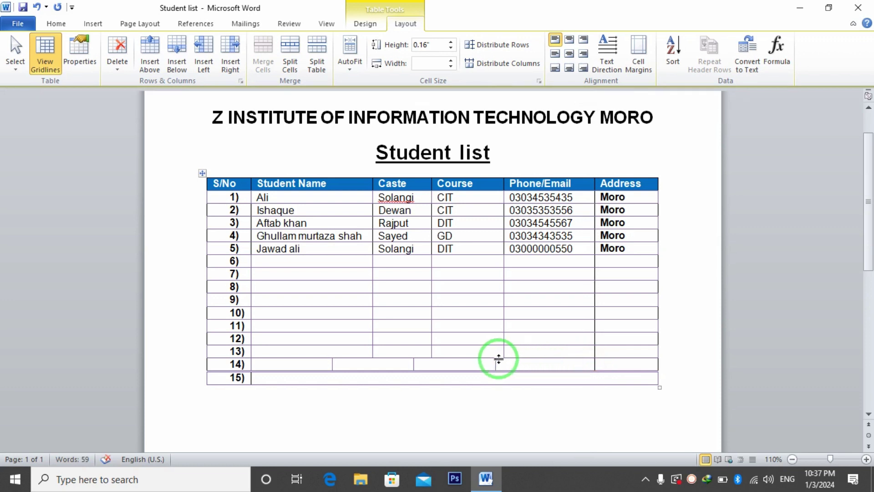
drag(496, 365, 509, 373)
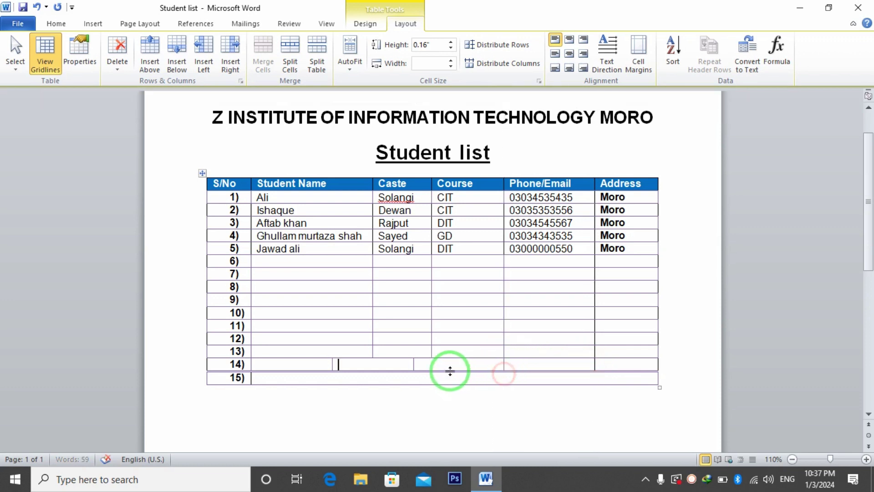
drag(412, 363, 432, 365)
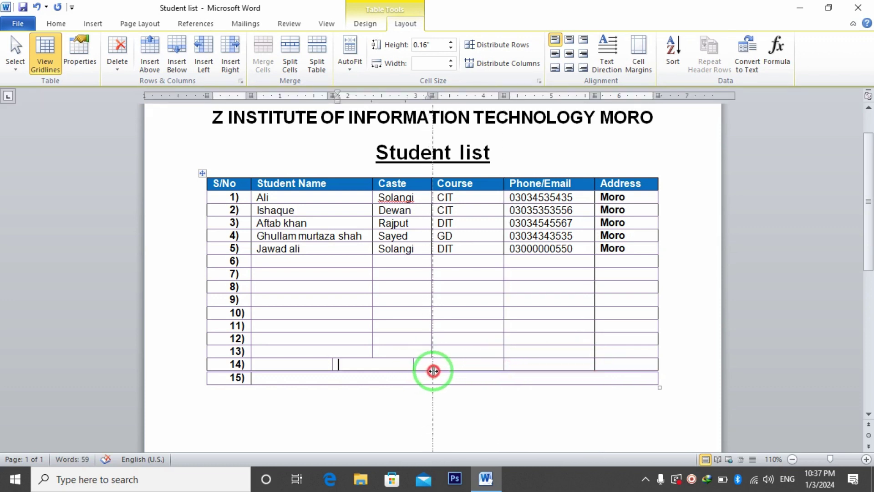
drag(333, 364, 378, 367)
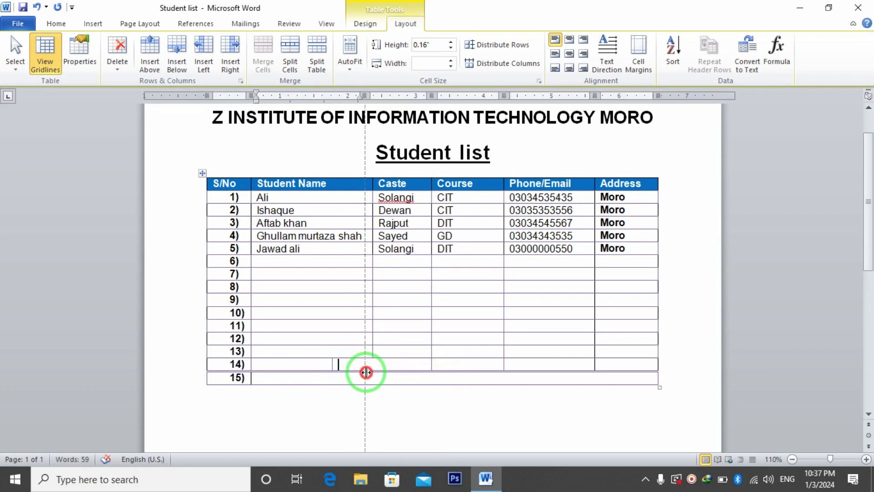
click(407, 366)
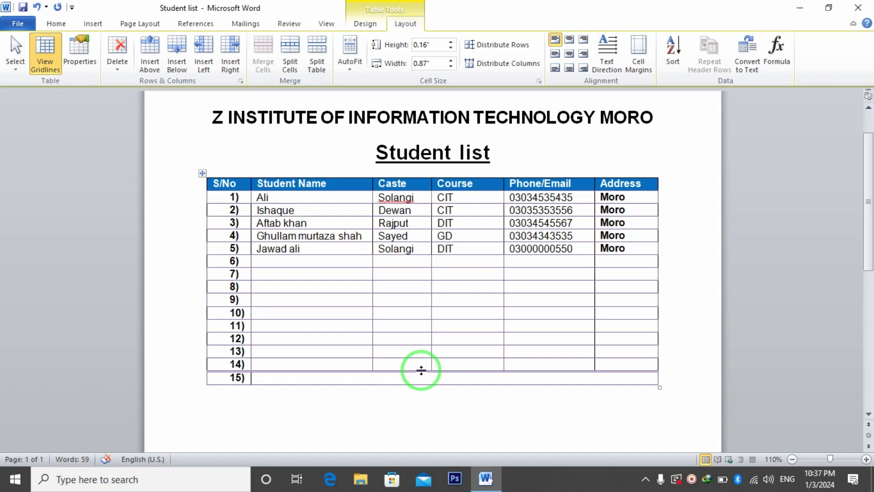
click(310, 267)
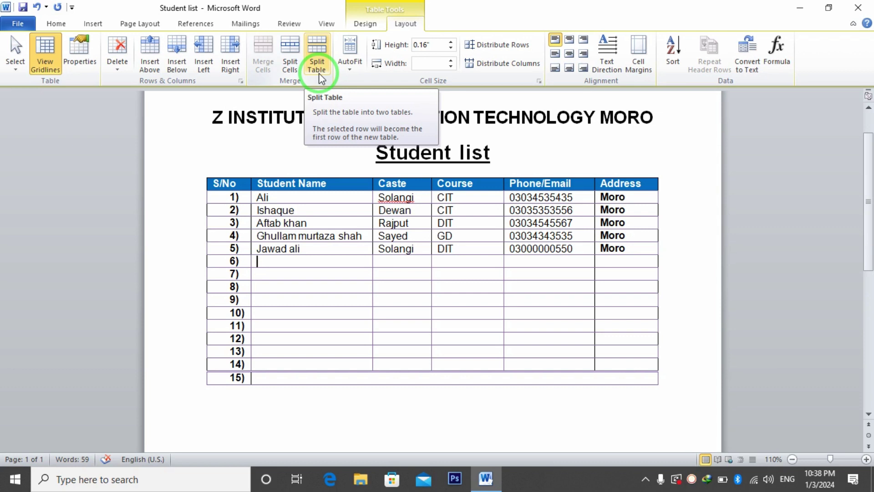
- Split the student table above row 6 with Split Table
click(283, 259)
click(283, 262)
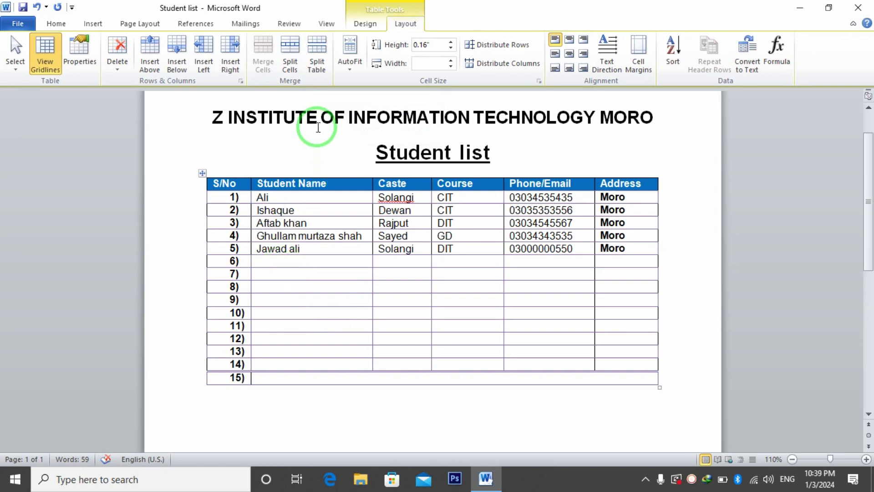
click(317, 52)
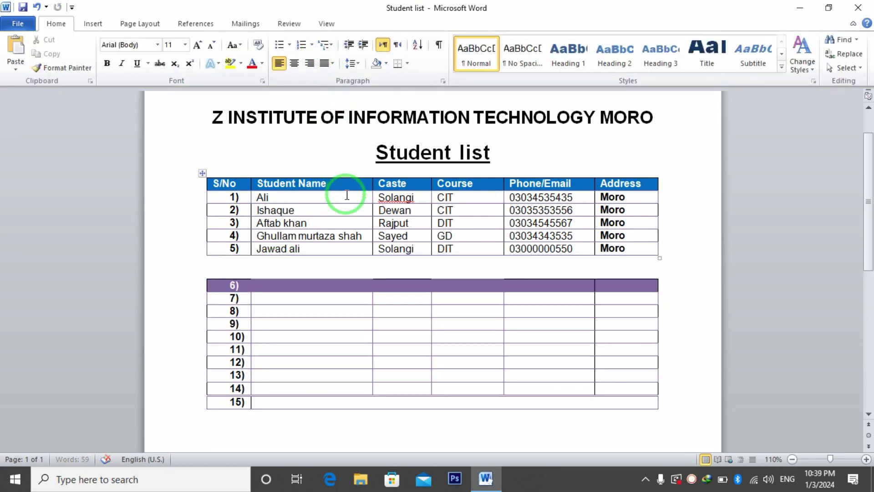
- Check both resulting tables, then select the entire lower table of rows 6–15
click(341, 250)
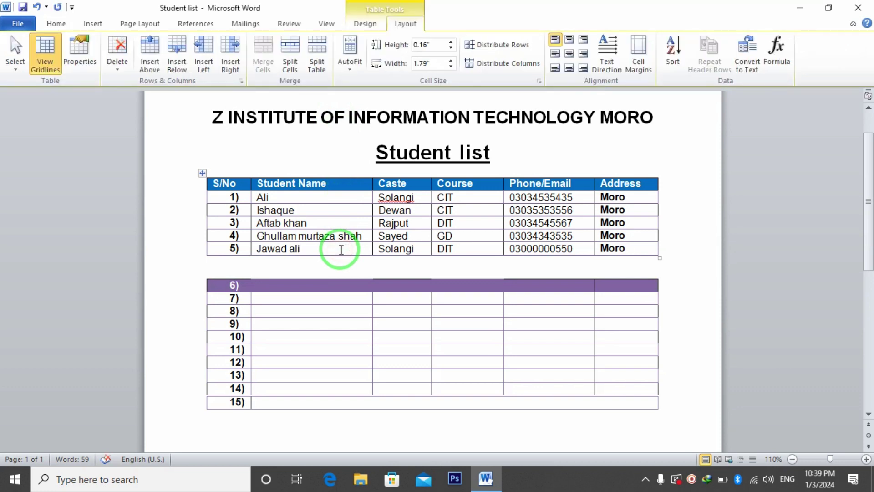
click(321, 300)
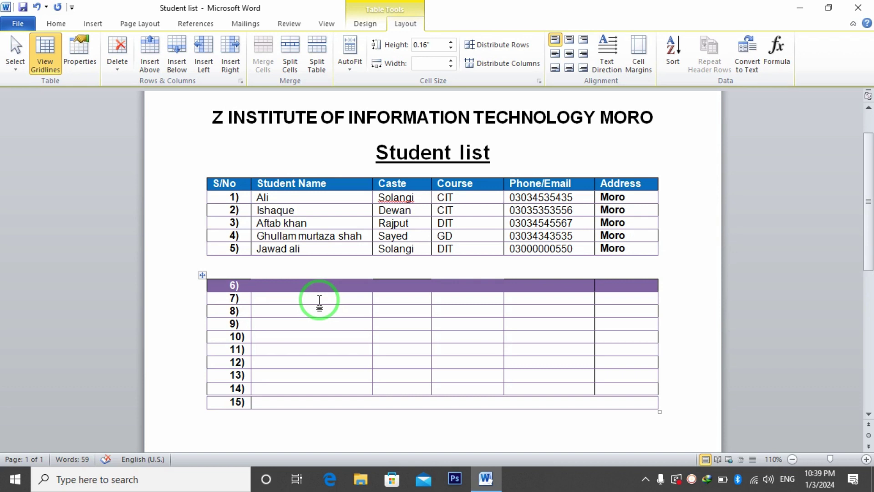
click(331, 222)
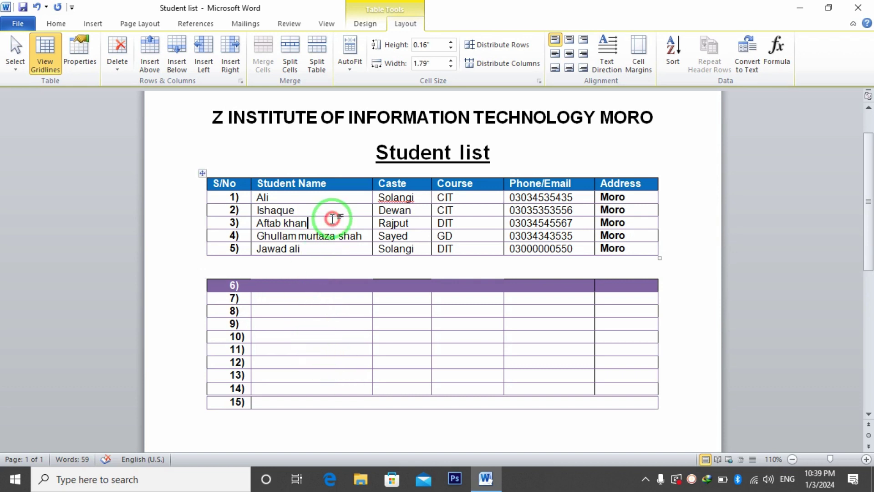
click(308, 323)
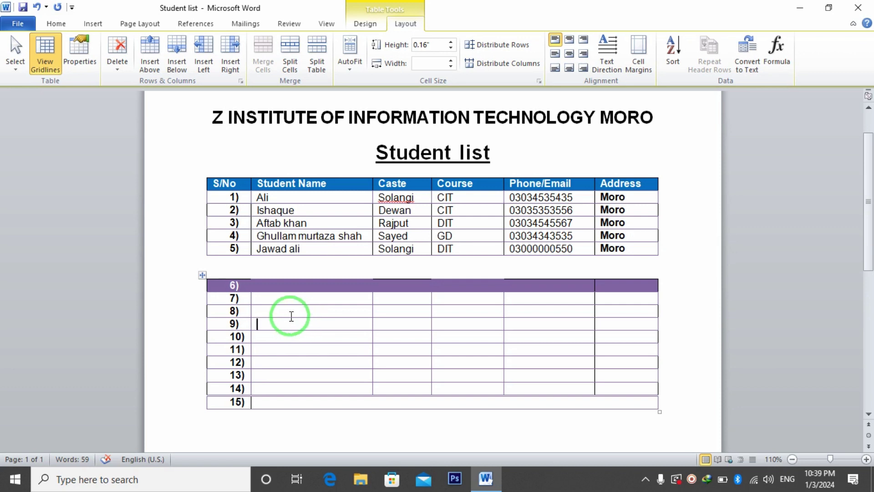
click(323, 295)
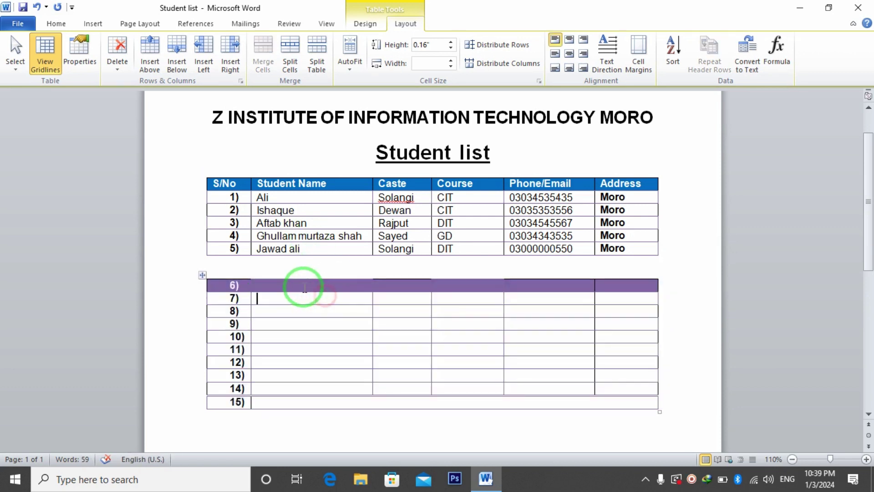
click(203, 275)
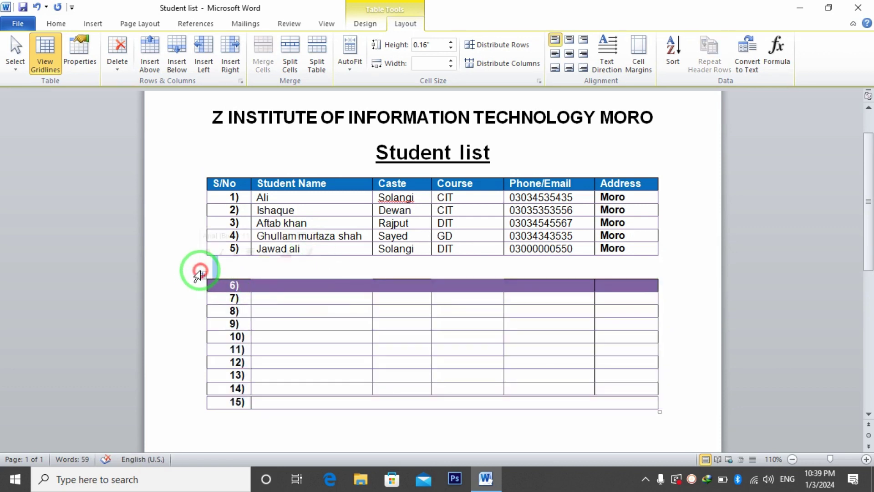
- Delete the blank lower table of rows 6–15 and return to the five-record student table
click(116, 68)
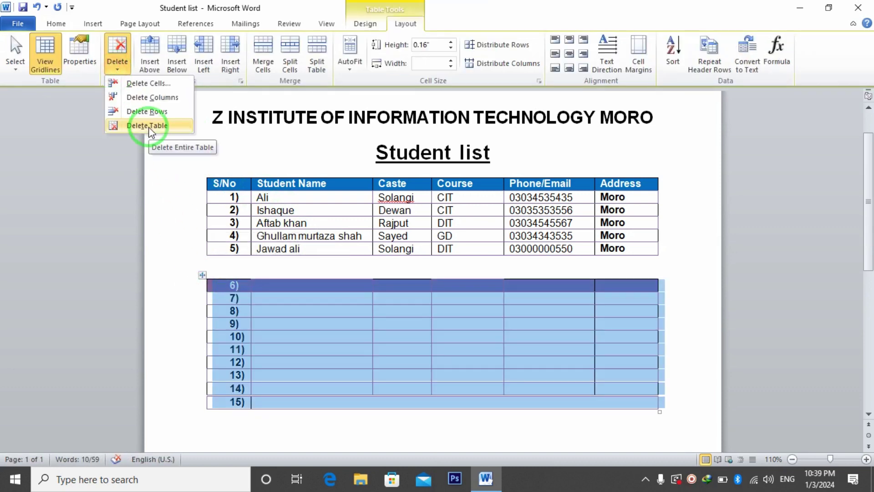
click(150, 128)
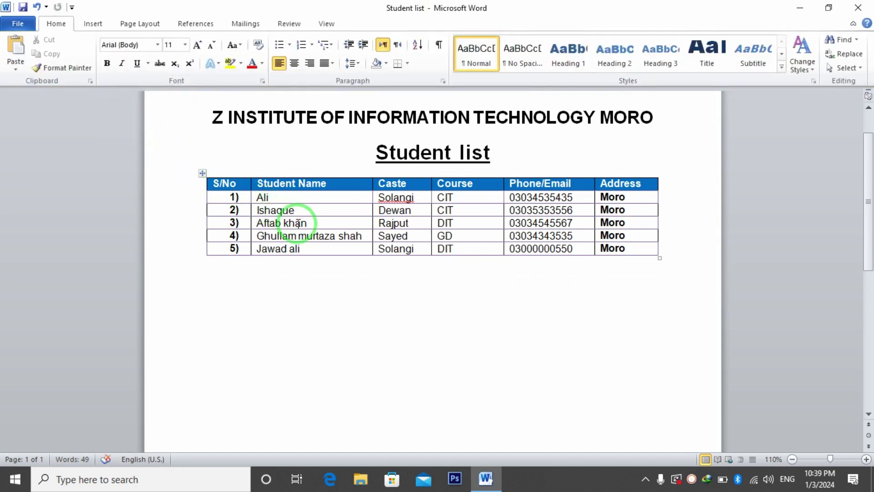
click(322, 209)
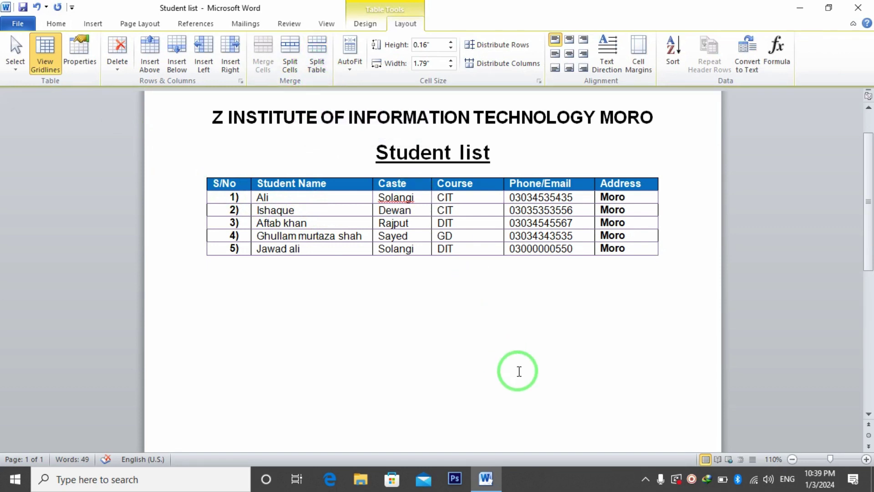
click(353, 72)
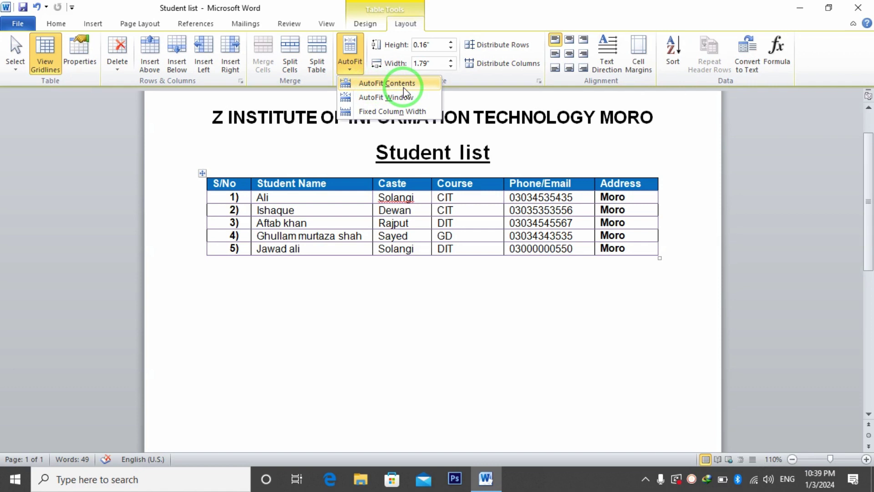
- Select the whole student table and apply AutoFit Contents to shrink the columns
click(304, 195)
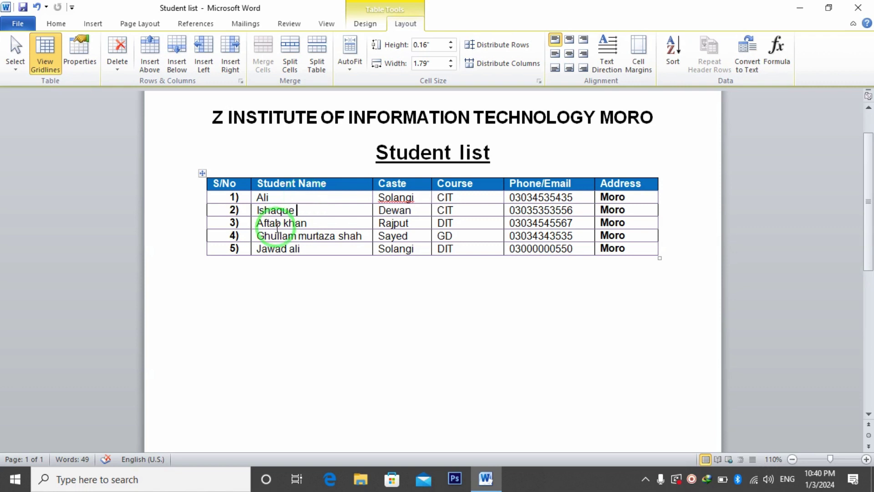
click(203, 173)
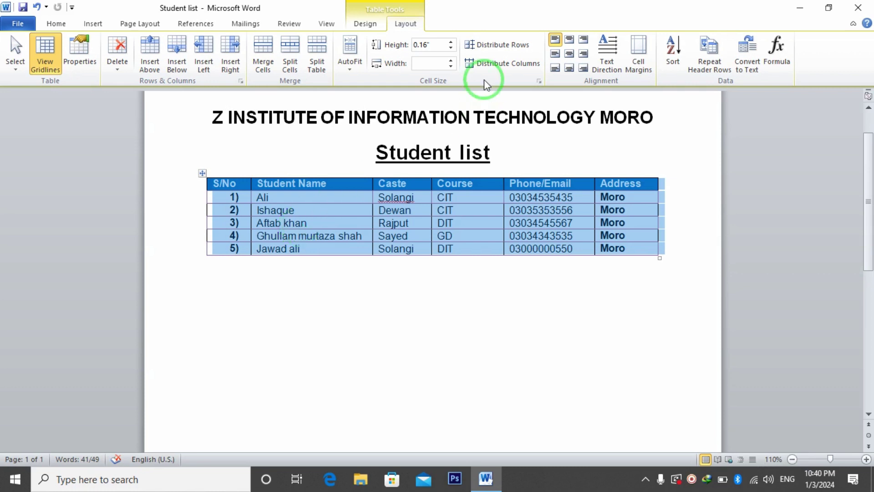
click(351, 63)
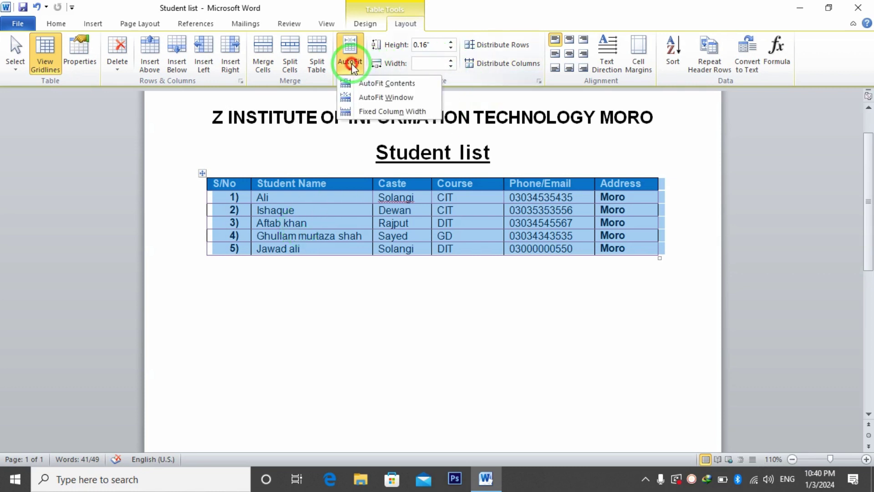
click(367, 83)
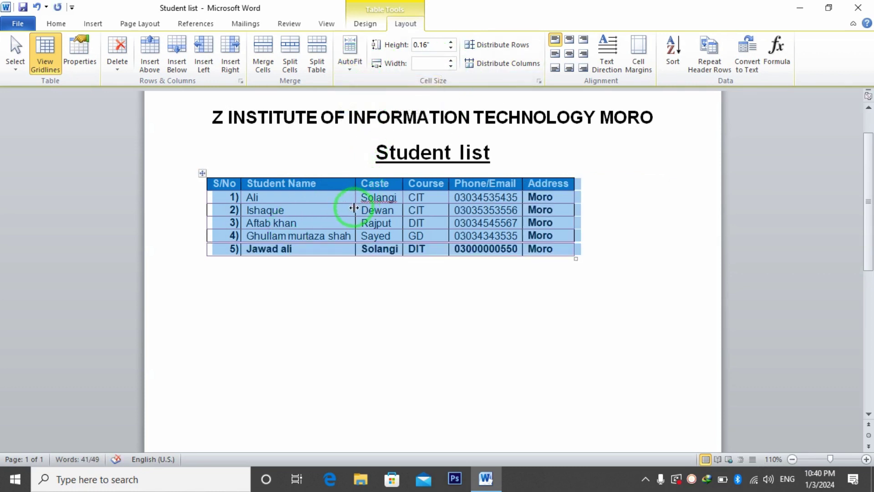
- Select a student's name and caste text, then place the caret in the Course header
click(332, 208)
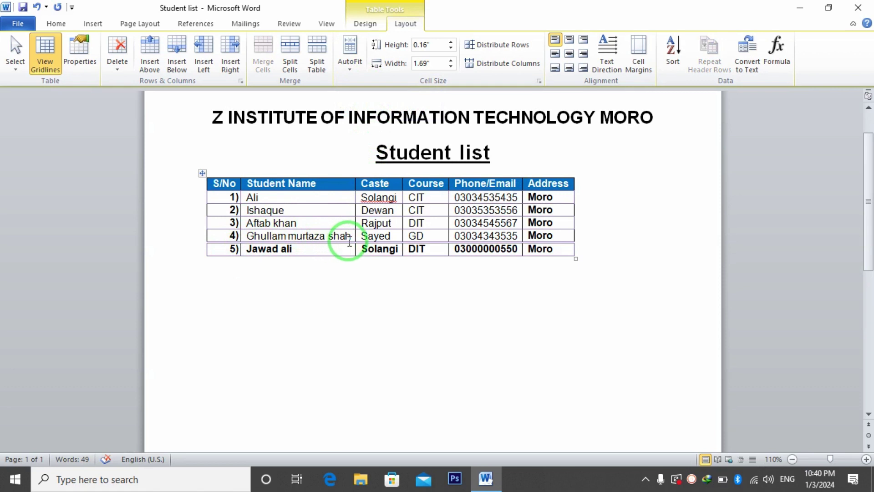
drag(353, 236, 248, 231)
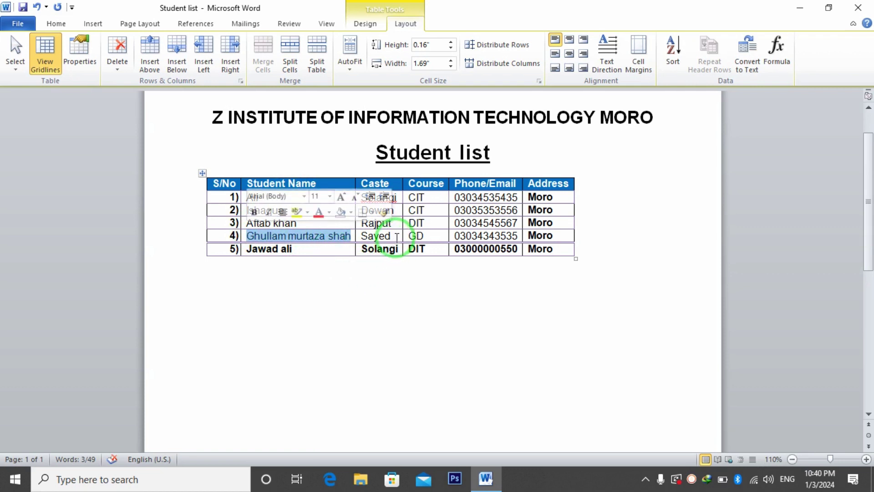
drag(390, 235, 361, 236)
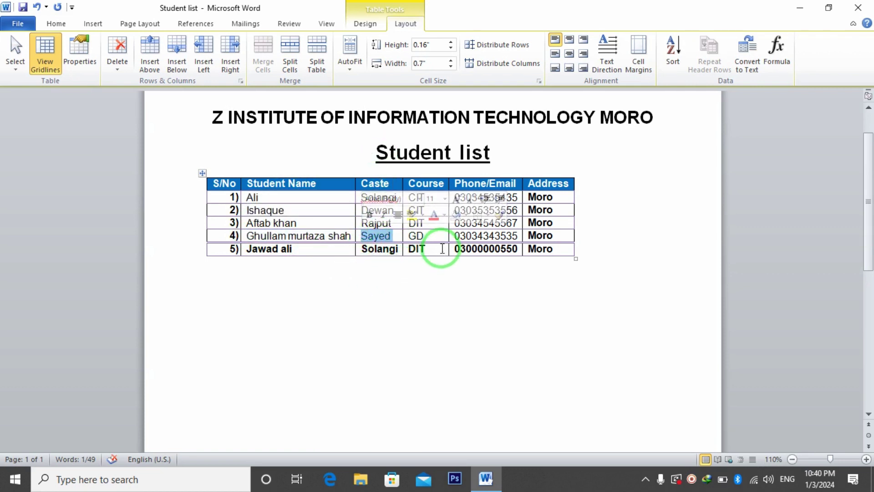
click(445, 184)
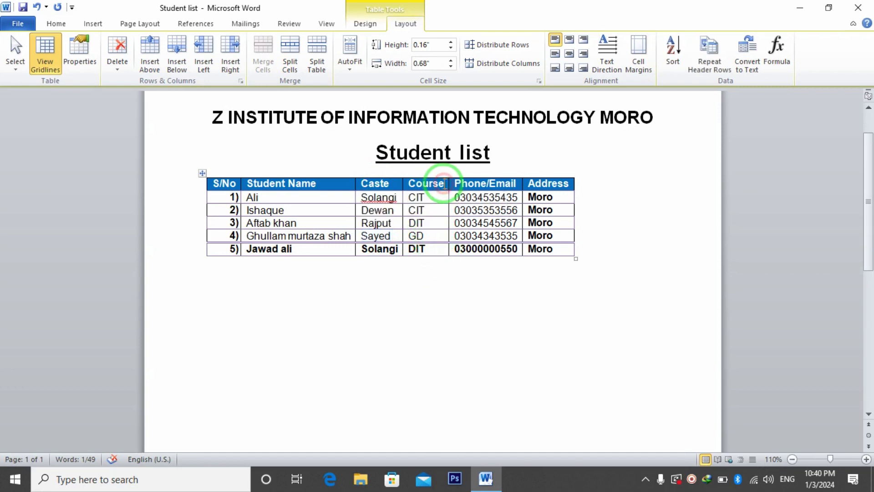
- Select the Course header text, then select the whole table and dismiss the AutoFit options
drag(444, 183, 400, 185)
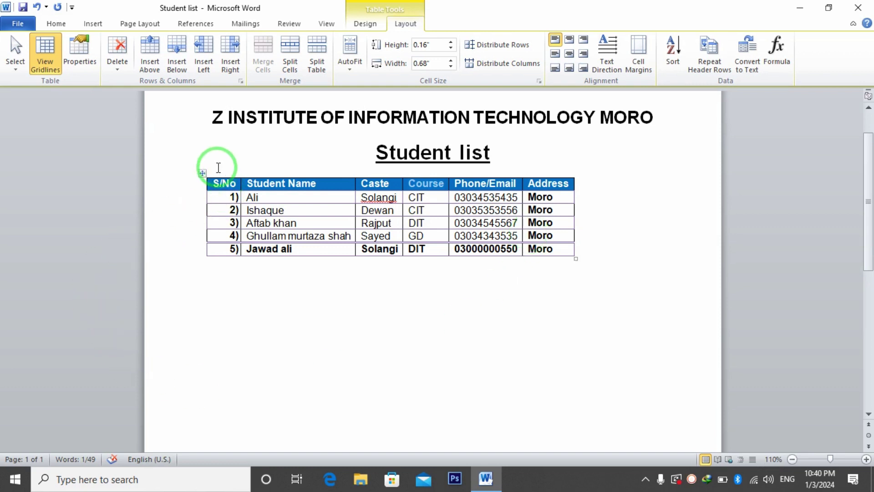
click(202, 173)
click(350, 59)
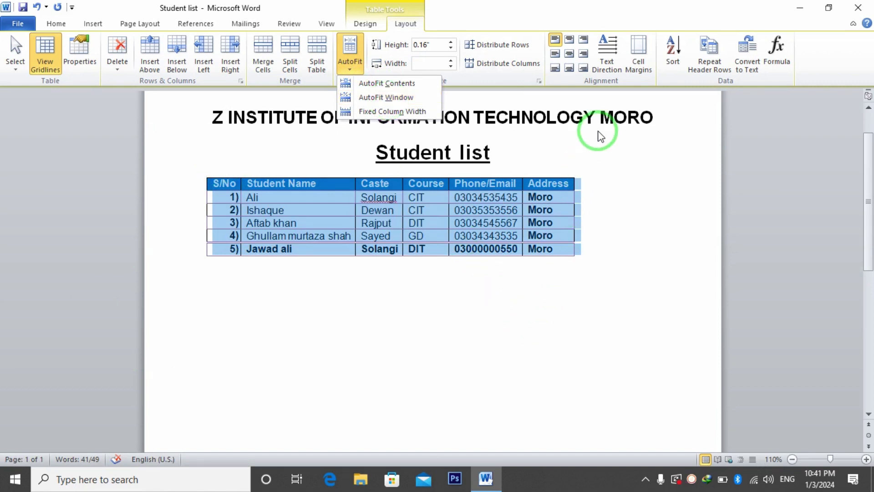
click(620, 153)
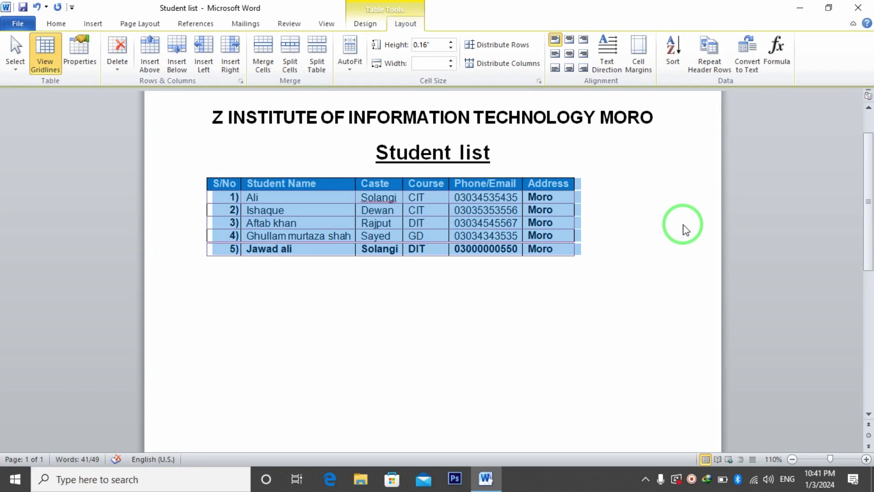
- Apply AutoFit Window so the student table stretches to the full page width
click(350, 64)
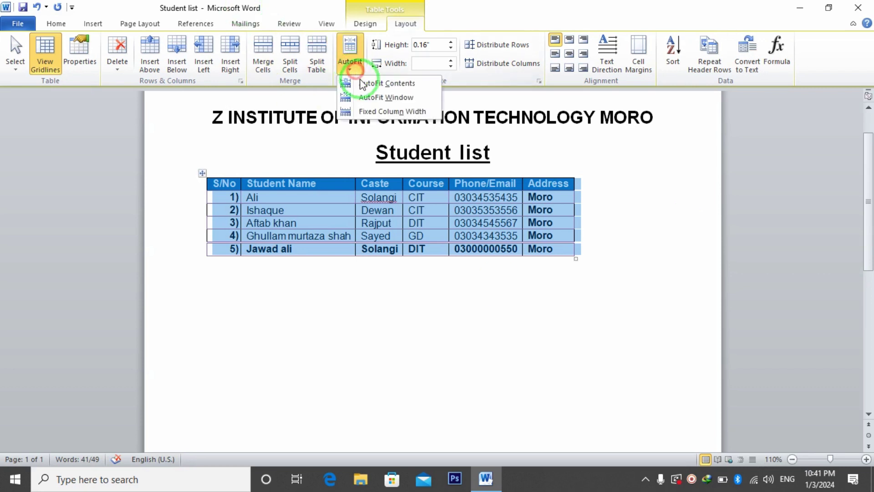
click(386, 98)
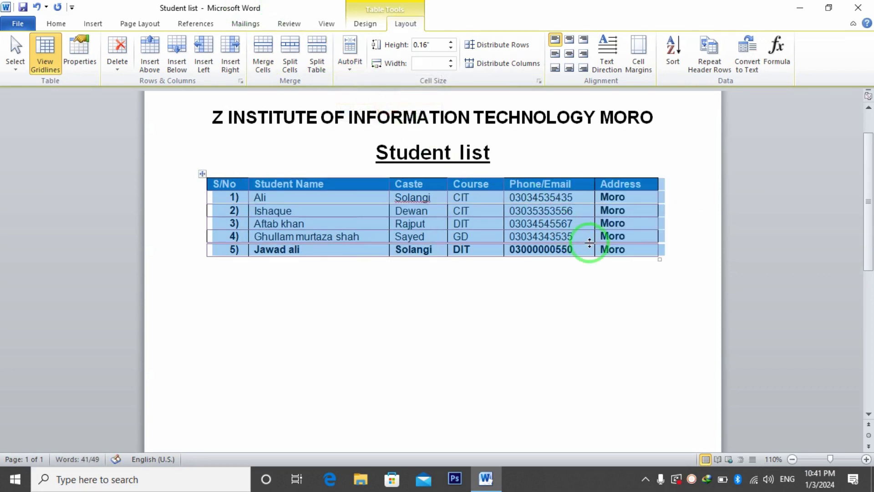
click(672, 223)
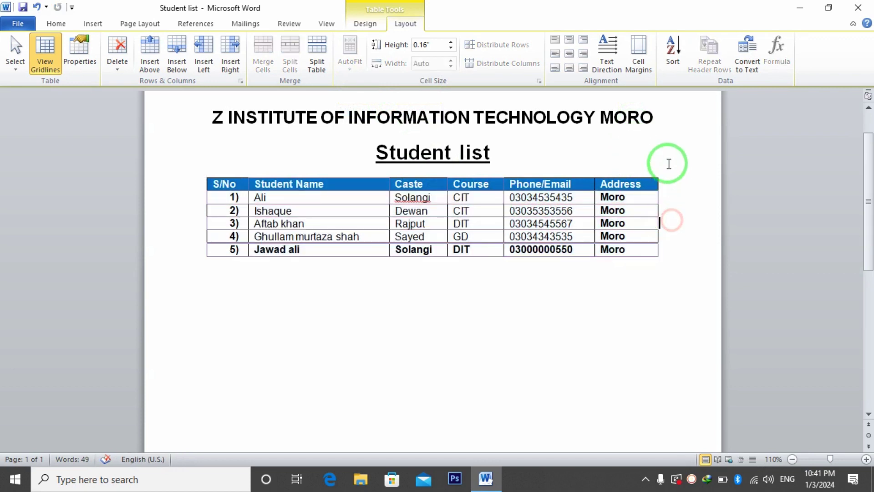
click(349, 69)
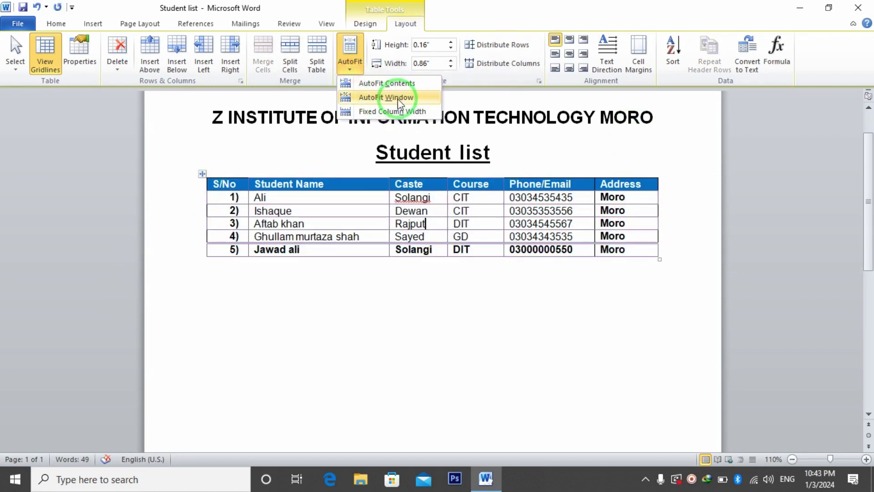
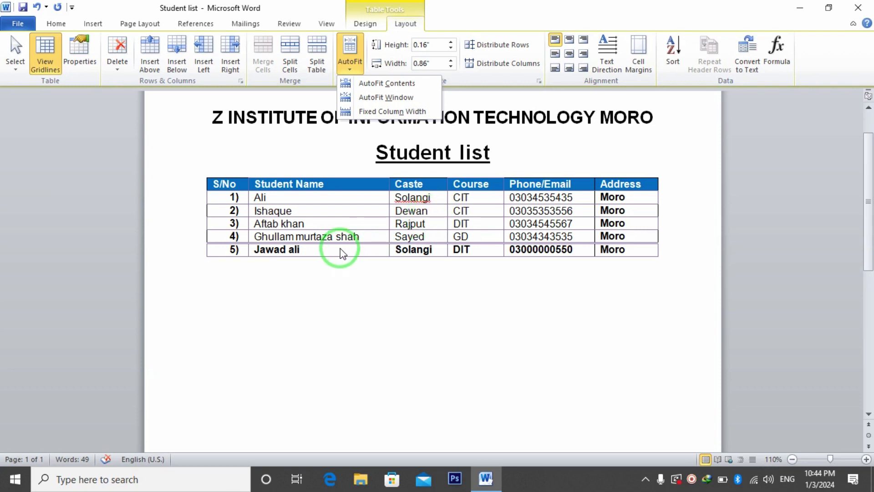
- Type a long test string into row 4's name cell, then undo it
click(362, 238)
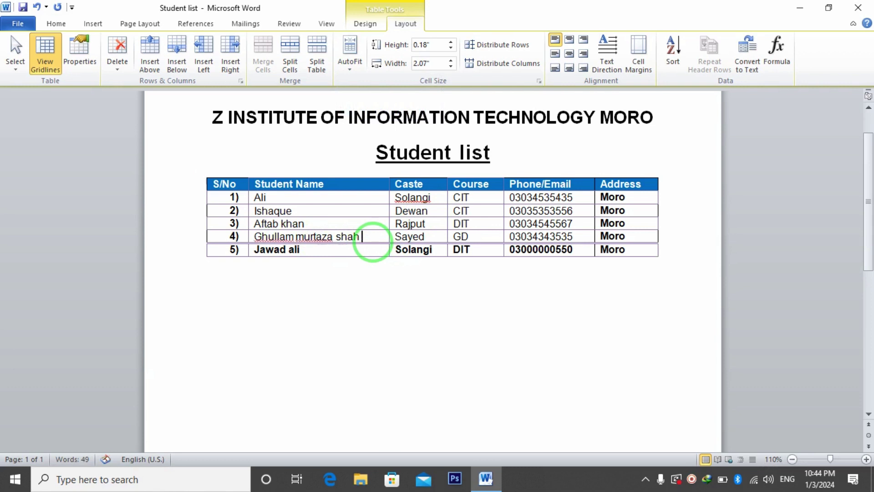
text(aslam)
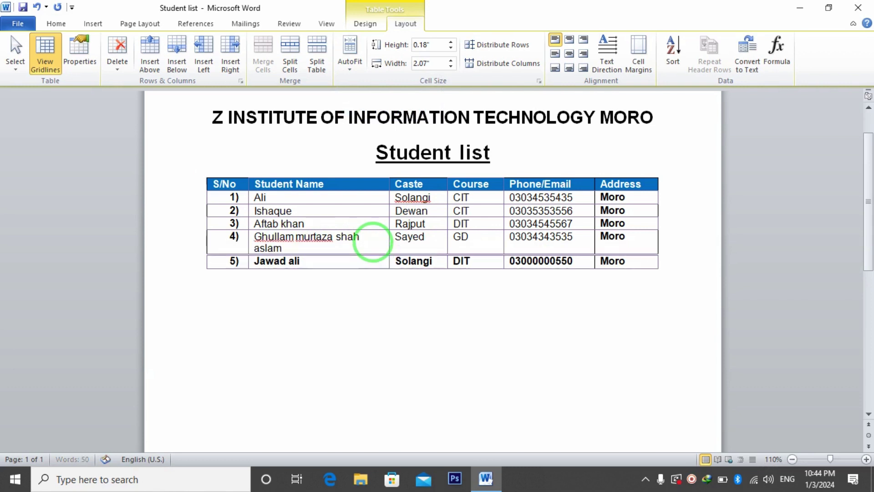
text( shahdsfhdshfsjdhfk)
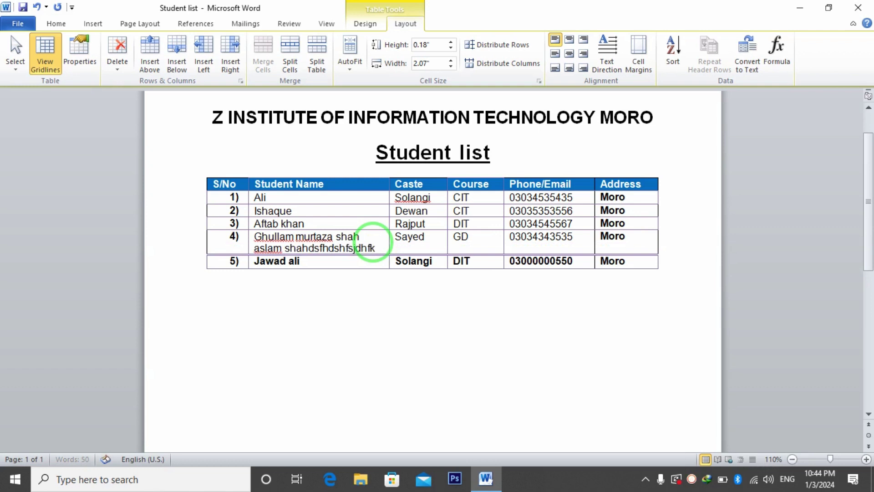
text(sdhfsdhfsdhfdshfdsfdsfds)
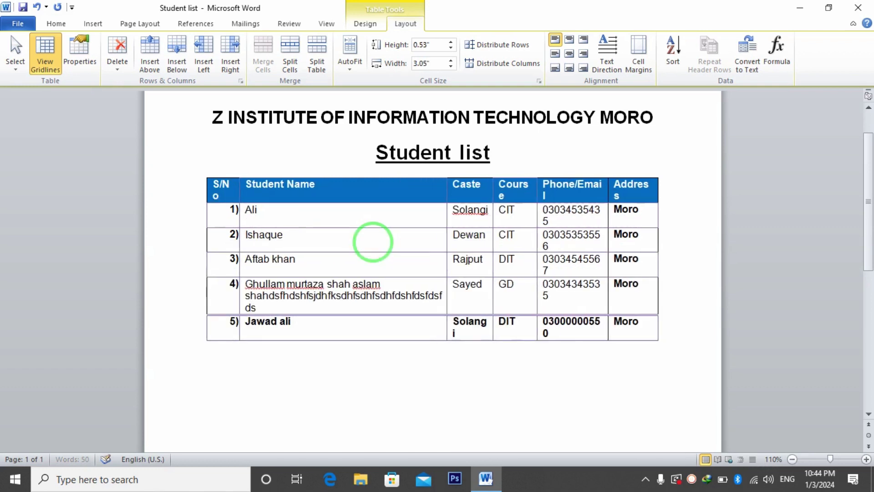
text(fdsfdsfdsfdsfds)
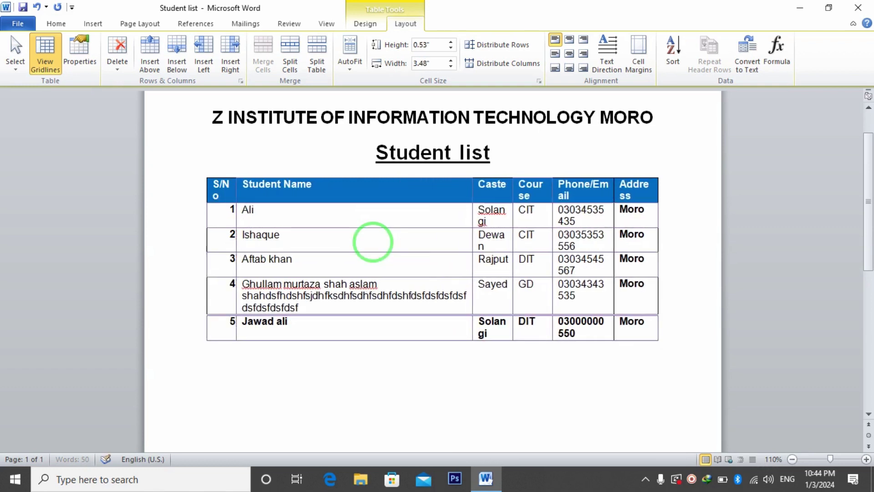
text(fsdfsdf)
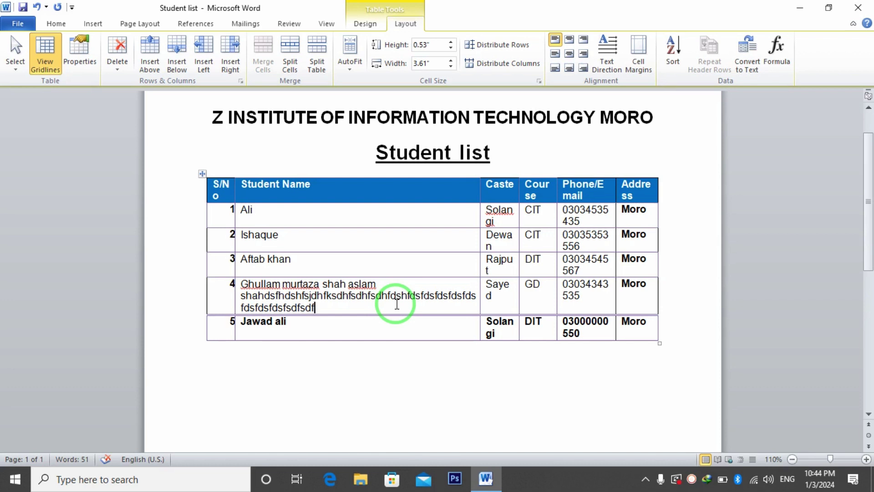
key(ctrl+z)
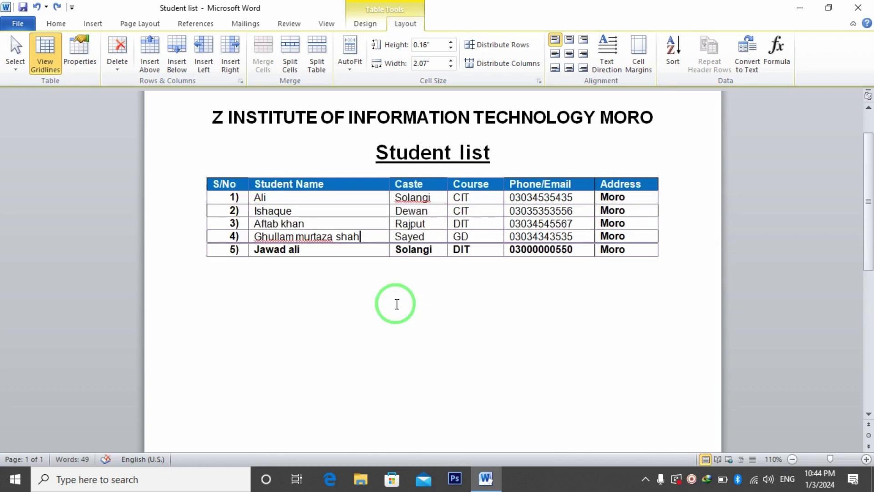
- Give the student table fixed column widths and make row 4 slightly taller
click(202, 173)
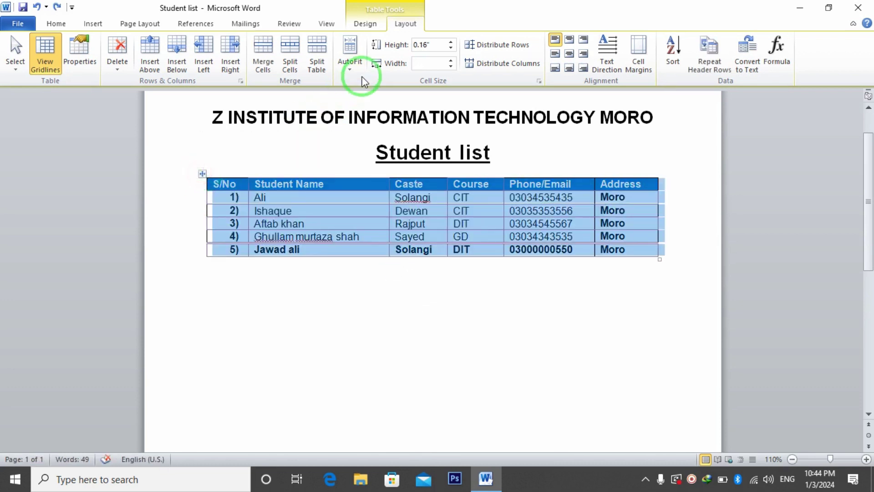
click(350, 68)
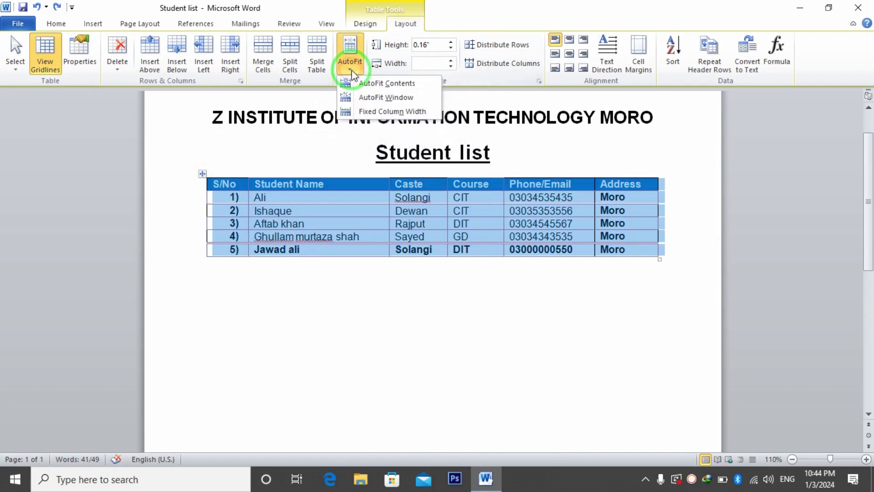
click(385, 116)
drag(372, 244, 374, 246)
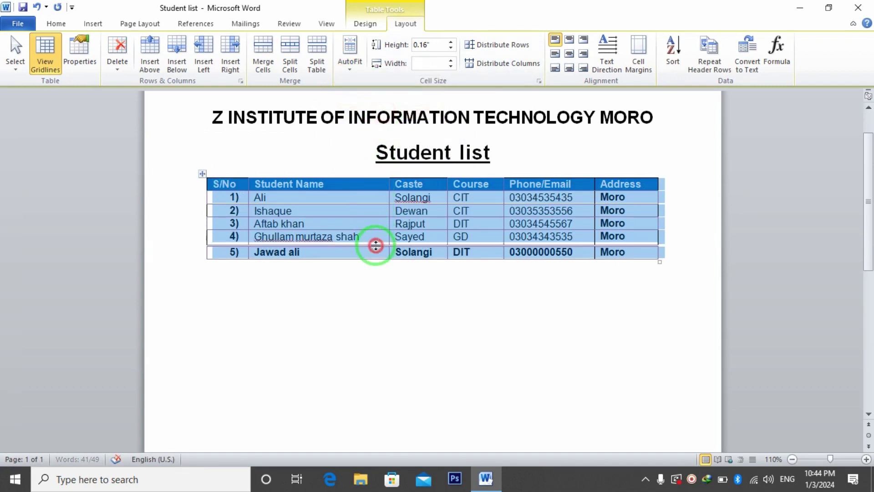
- Type more test text into row 4, then undo the text and table changes
click(372, 237)
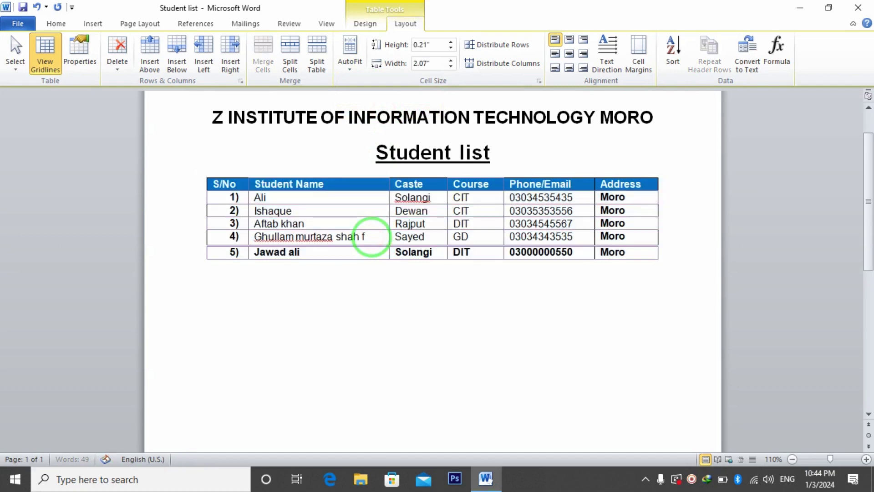
text(fdslfjdsklfjdsklfjkldsjkfljdslkfjldsjfkldskfljdsjklf)
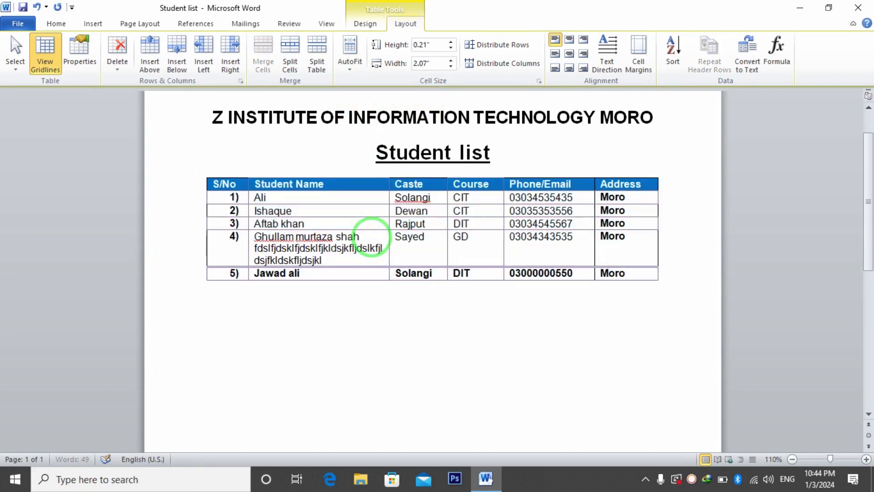
text(jdslfjsdklfjldsjfkljsdlfjldsjfkldsjklfj)
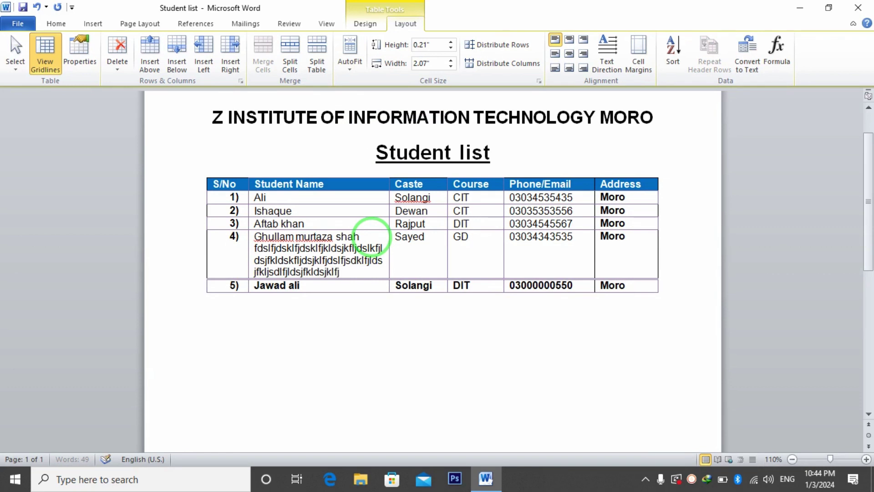
text(kldsjfkldsfjldsfldjklsfjldsjfldsjlfkjds)
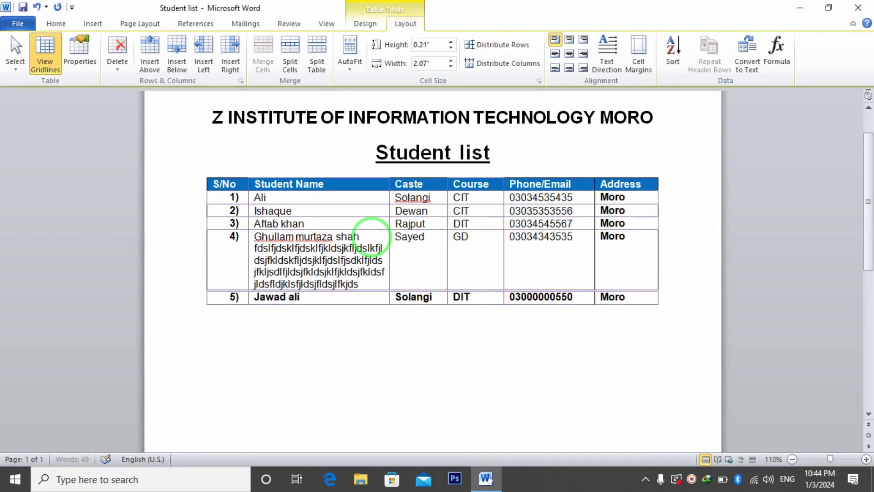
text(lkfjdlsjfldsjfkldsjklfjkkdslfjds)
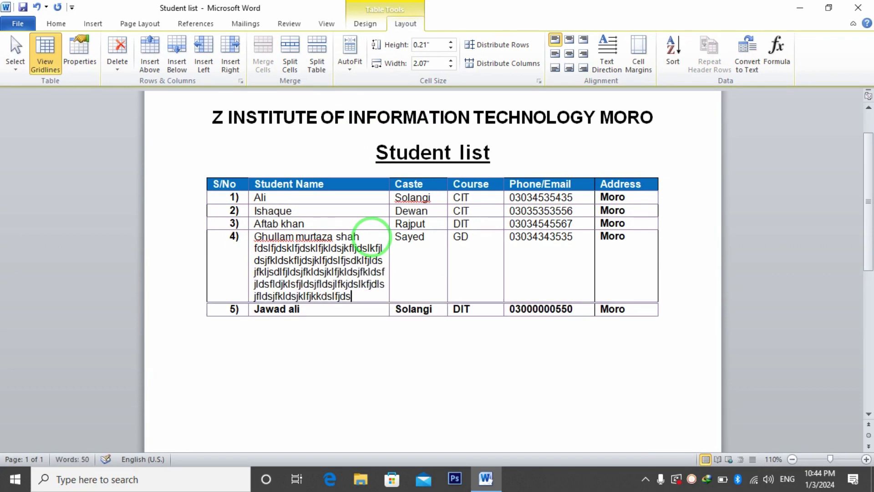
mouse_move(363, 267)
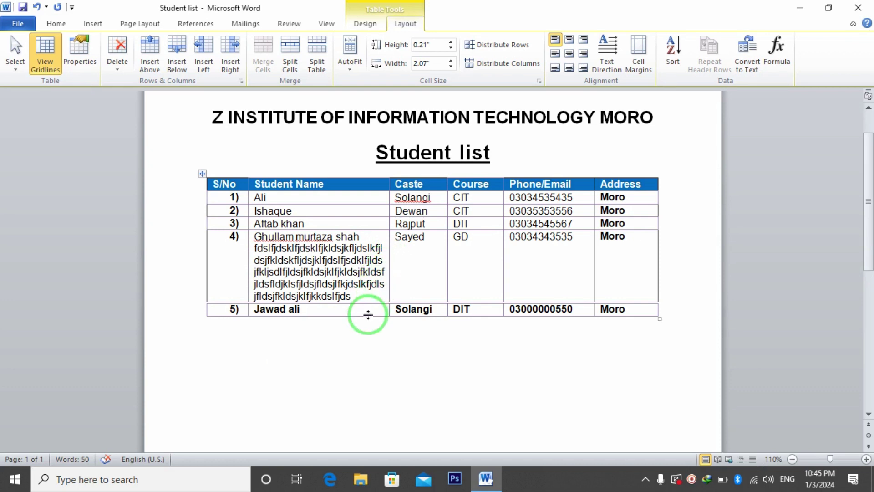
text(fdsfdsfsdf)
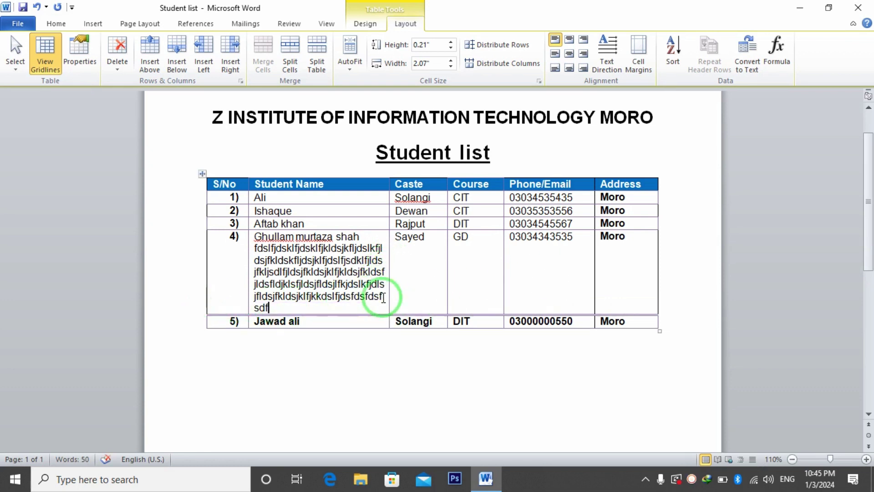
text(fdsfdsfdsfds)
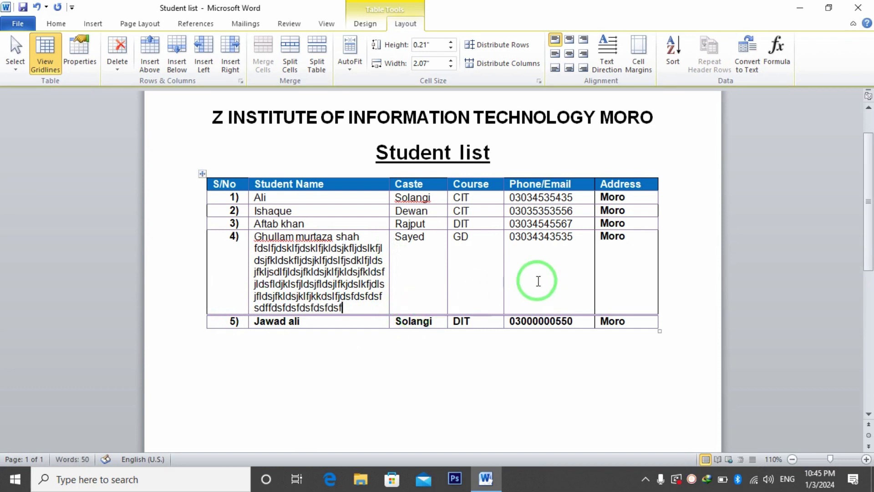
text(fdsfdsf)
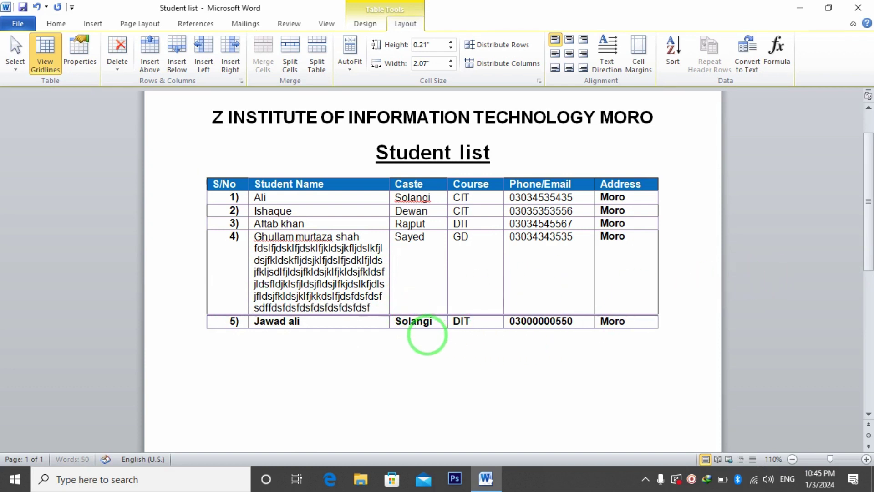
text(dsfdsfsfdsfdsfds)
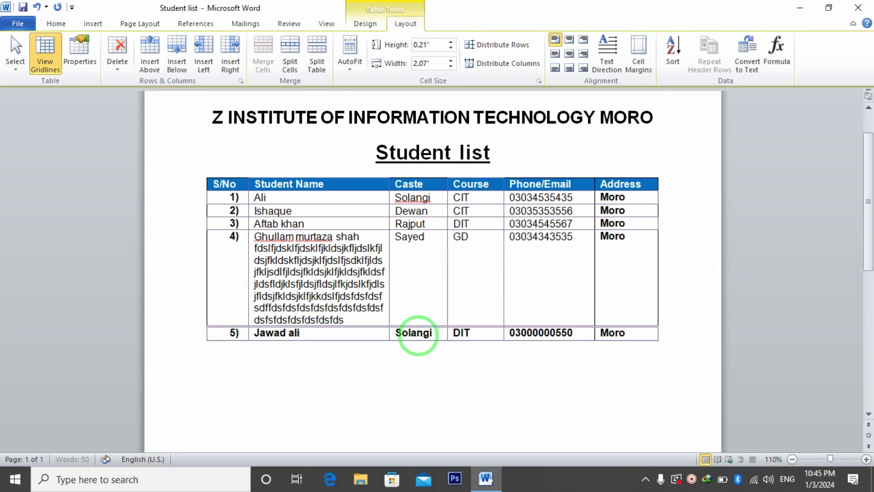
text(fdsfdsfds)
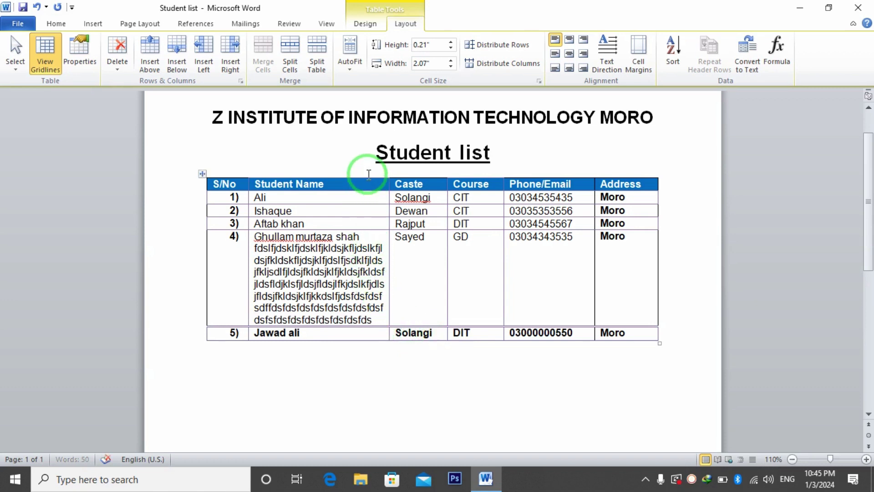
key(ctrl+z)
key(ctrl+z)
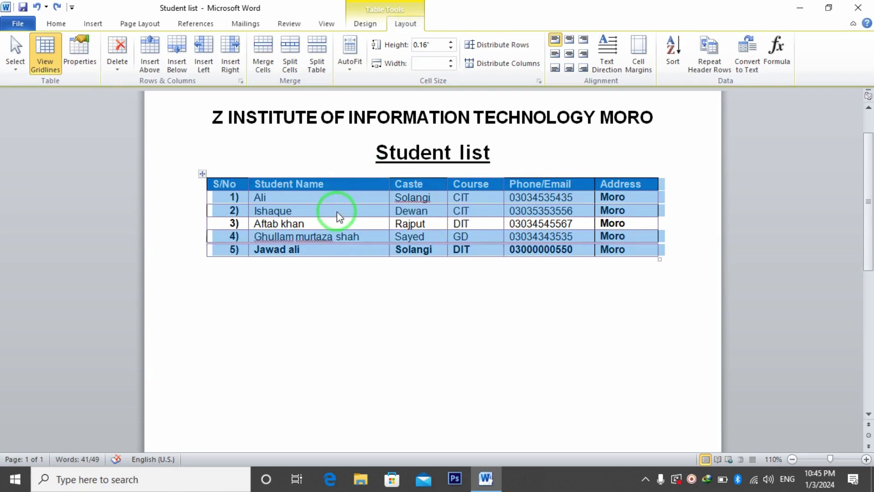
- Raise the first student row's height to 0.8", then lower it back to 0.2"
click(335, 211)
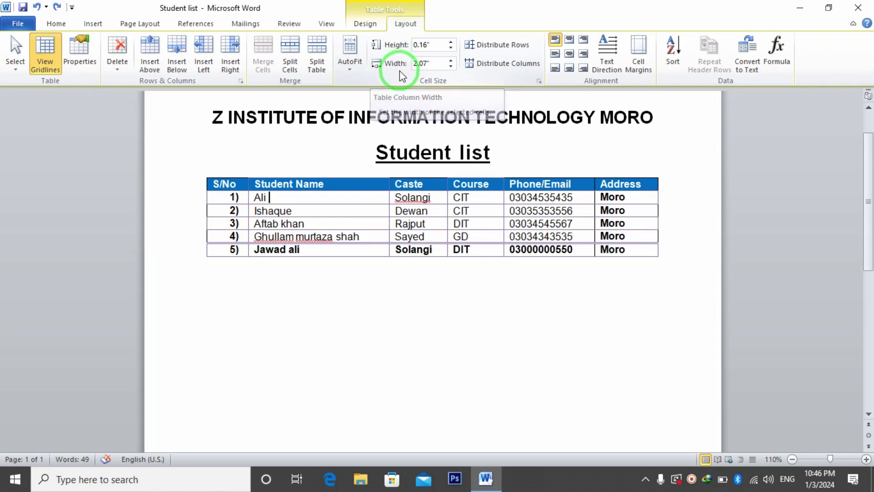
mouse_move(450, 44)
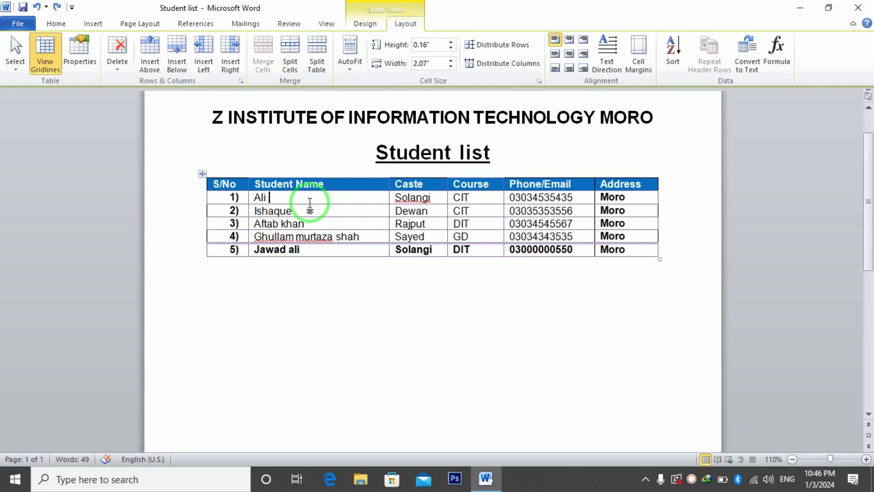
click(451, 42)
click(452, 42)
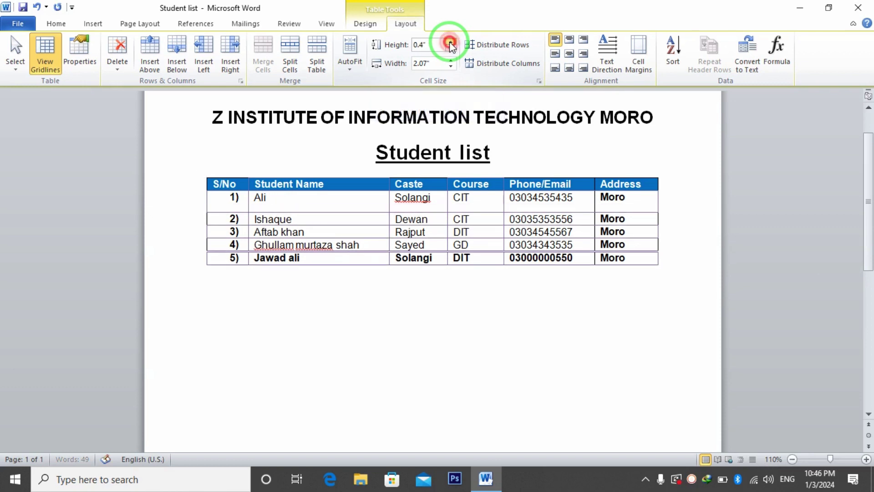
click(451, 43)
click(452, 42)
click(451, 43)
click(451, 42)
click(450, 42)
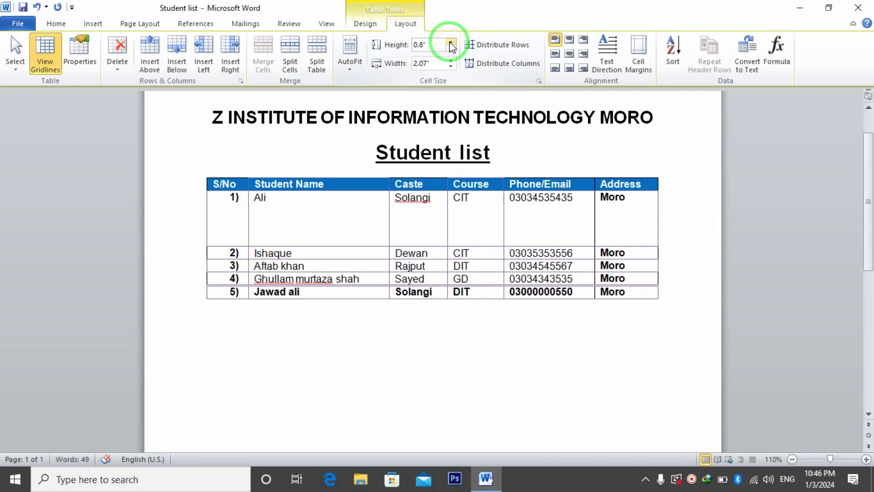
click(451, 48)
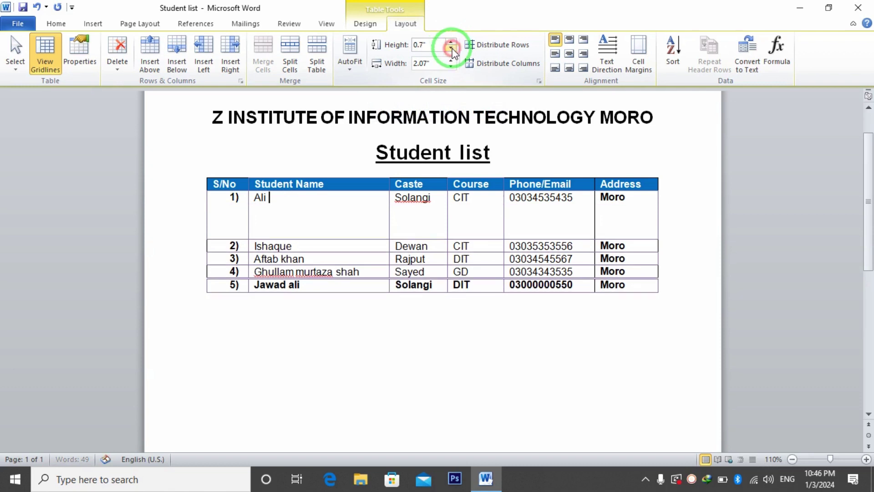
click(450, 48)
click(451, 47)
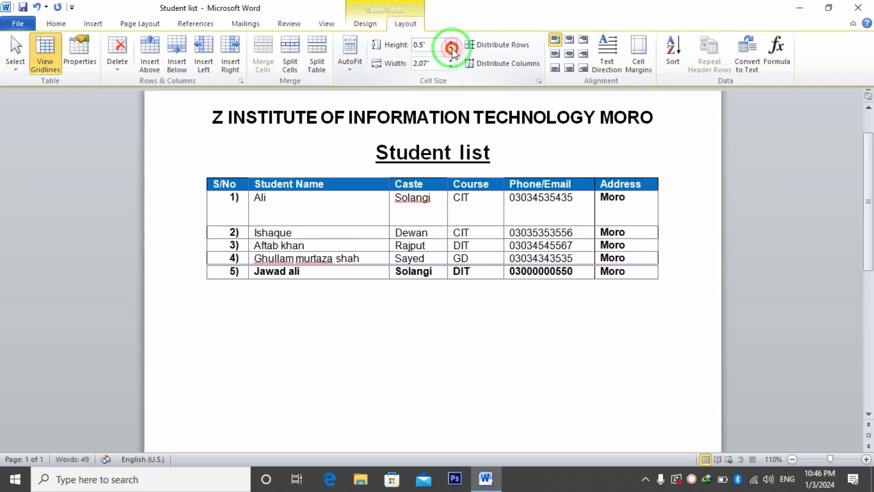
click(451, 48)
click(451, 47)
click(450, 47)
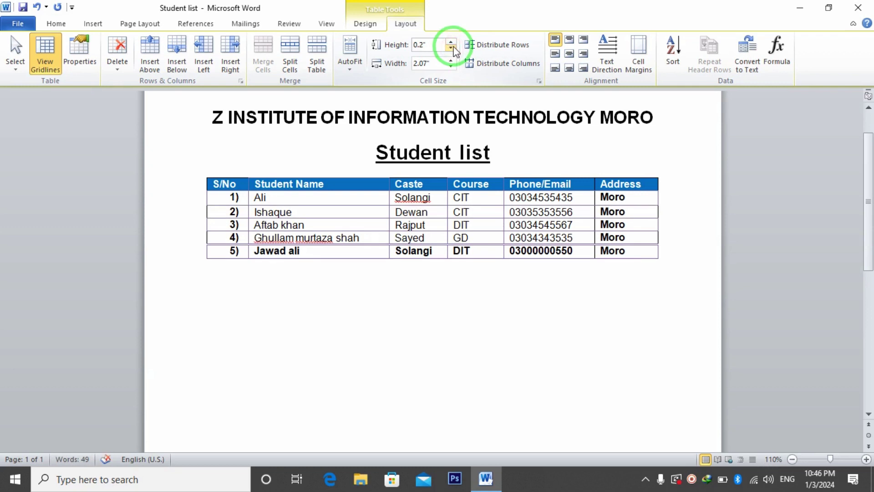
- Nudge the first student row taller again, then shrink it to 0.1"
click(451, 42)
click(451, 42)
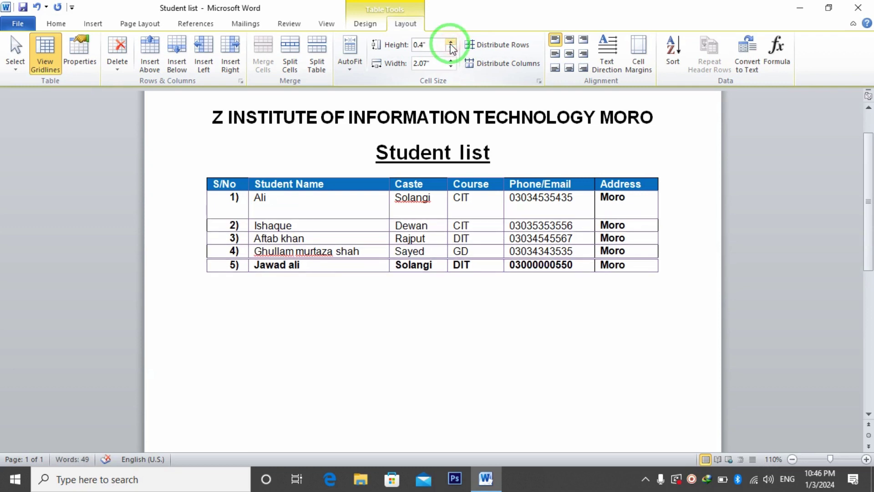
click(451, 48)
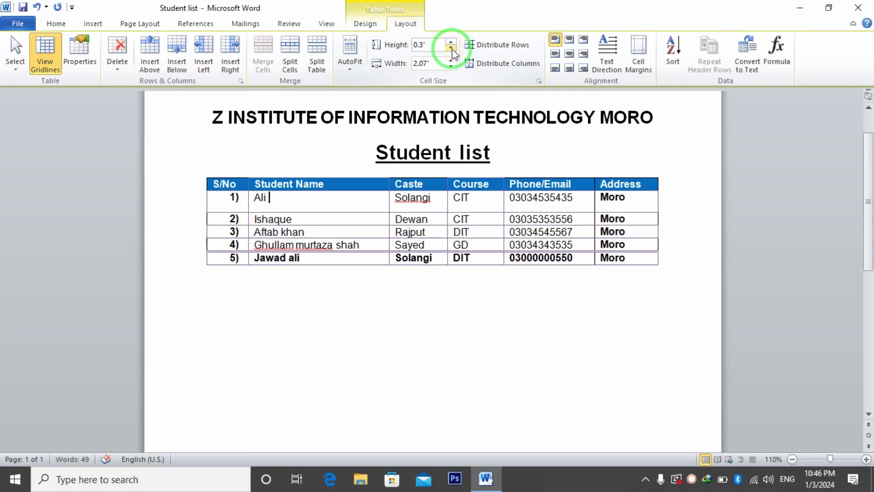
click(451, 48)
click(452, 48)
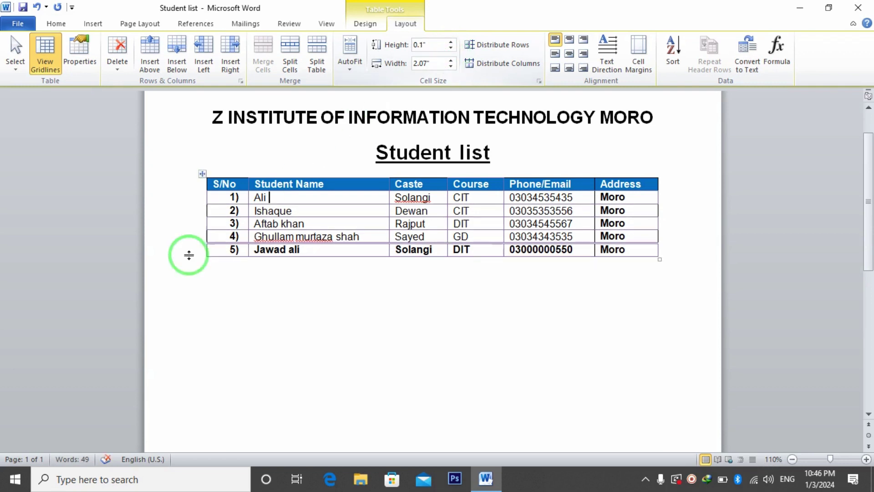
mouse_move(483, 199)
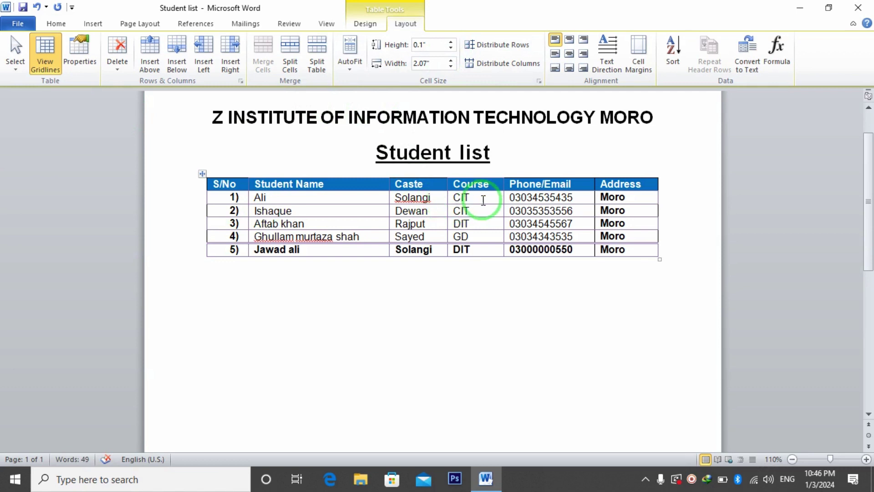
- Widen the Caste column with the Width spinner, up to about 1.5"
click(441, 199)
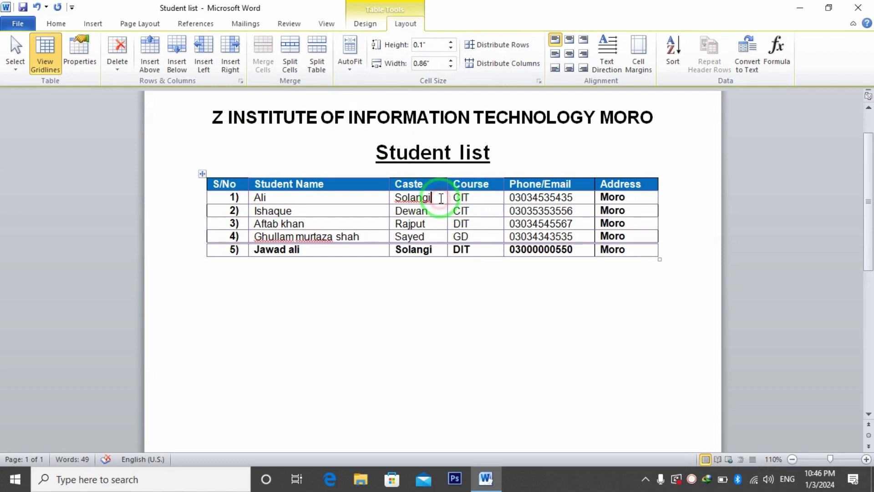
click(450, 61)
click(451, 61)
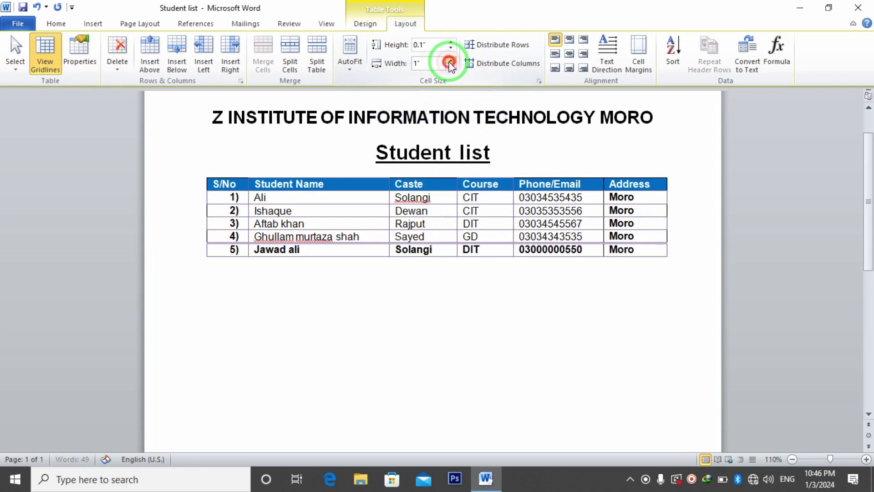
click(451, 61)
click(451, 61)
click(451, 64)
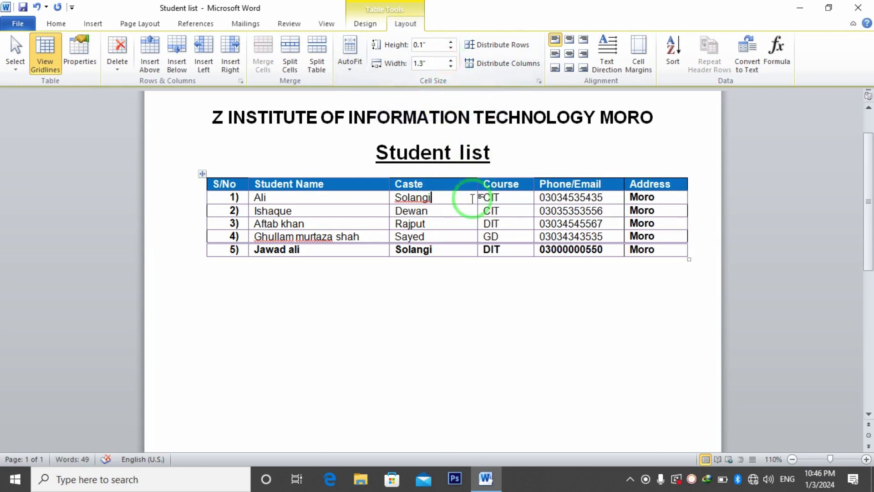
click(450, 61)
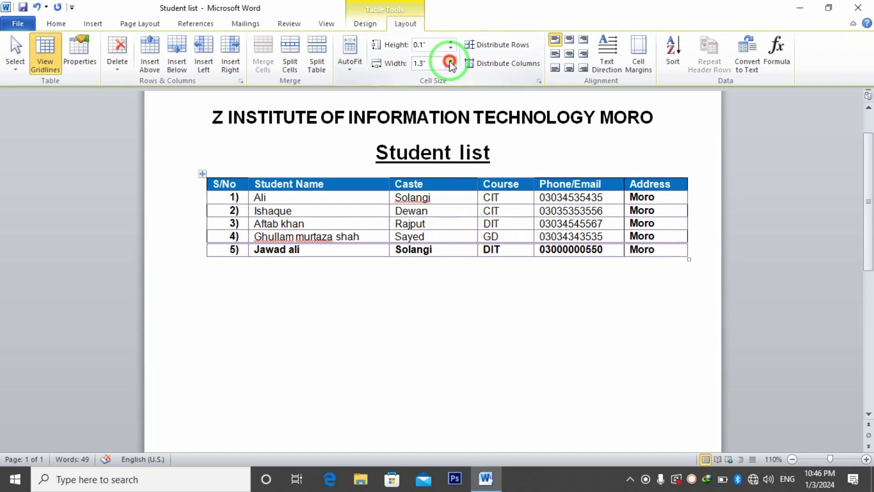
click(451, 61)
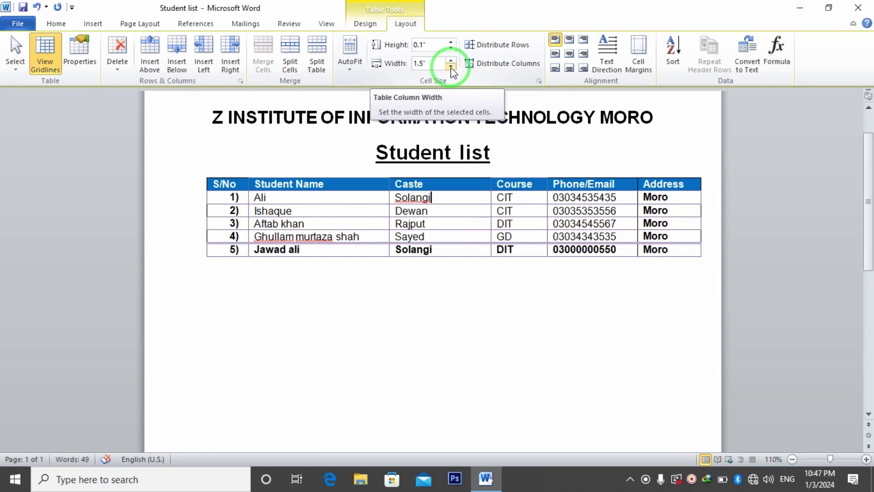
- Narrow the Caste column to 0.9" and add a blank line in row 1's name cell
click(450, 67)
click(451, 67)
click(450, 67)
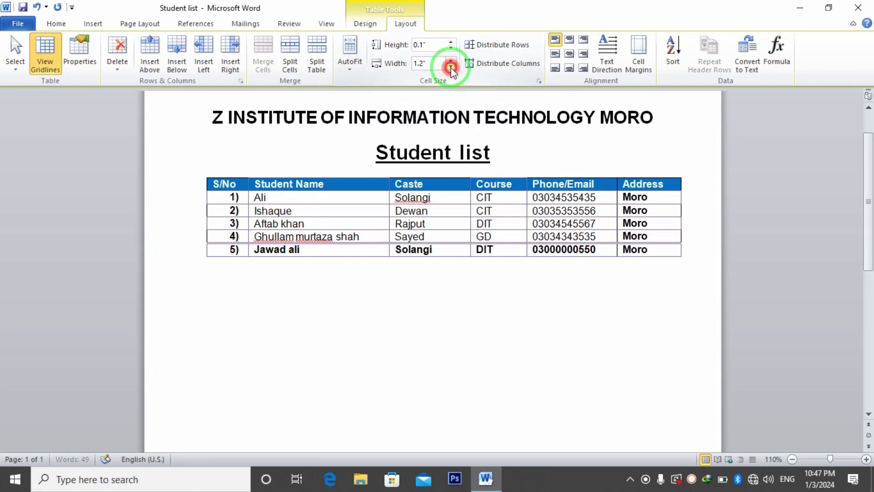
click(451, 67)
click(451, 67)
click(450, 67)
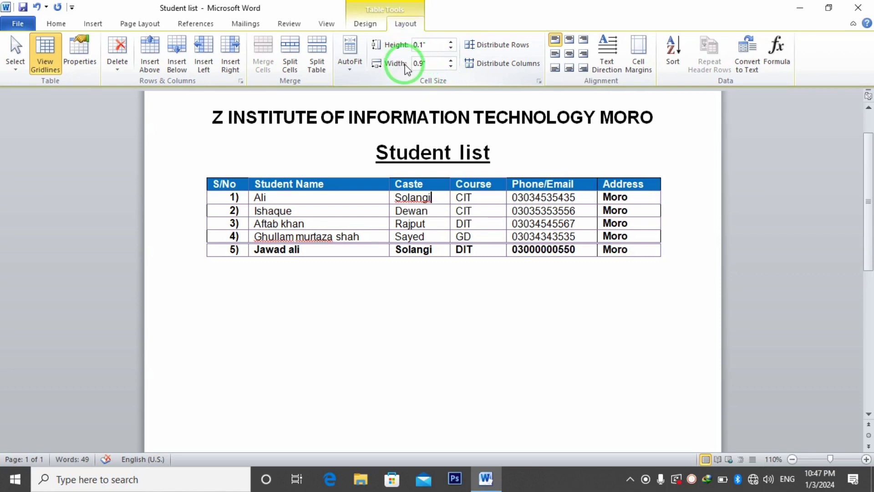
click(412, 197)
key(Return)
- Select the whole student table and distribute its rows to an even 0.2" height
click(322, 199)
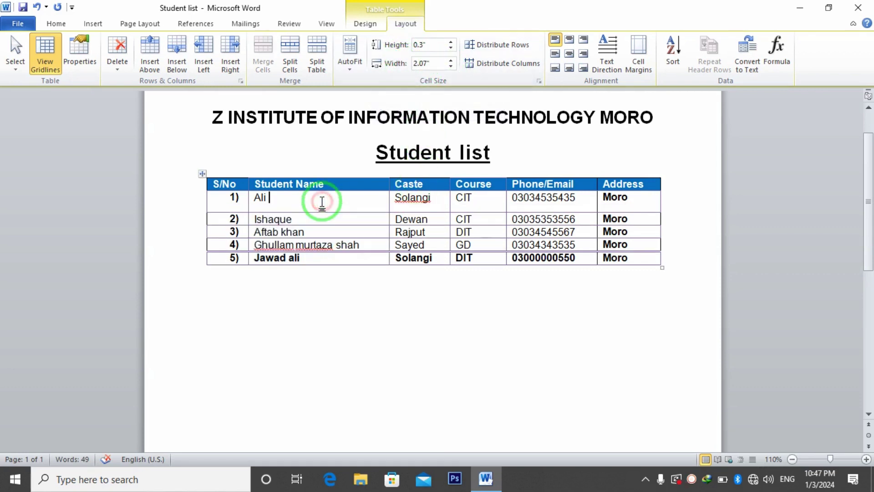
drag(331, 220, 335, 256)
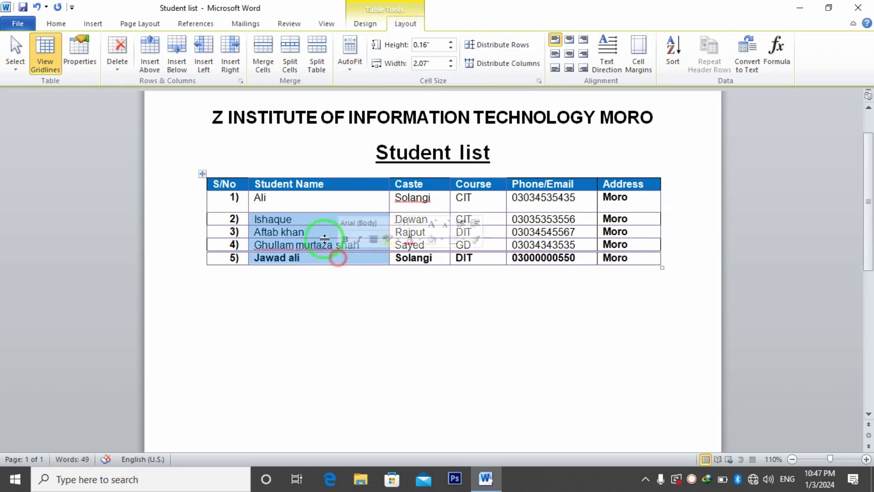
click(298, 199)
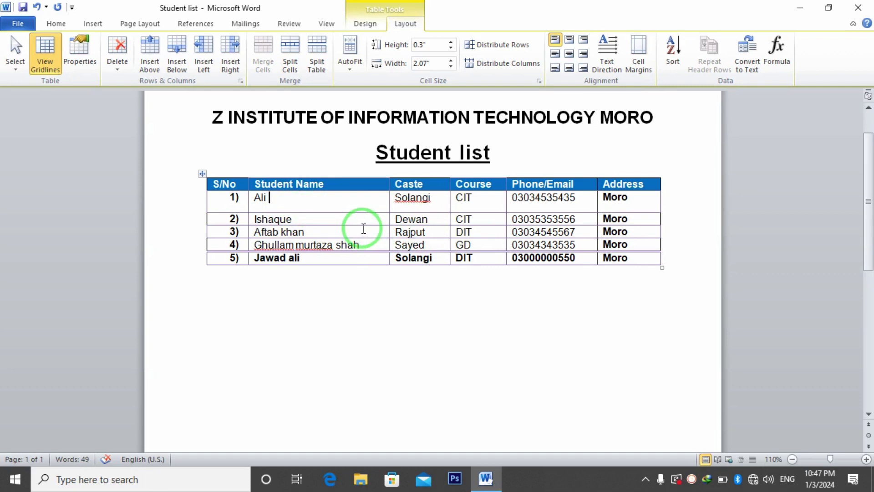
click(202, 175)
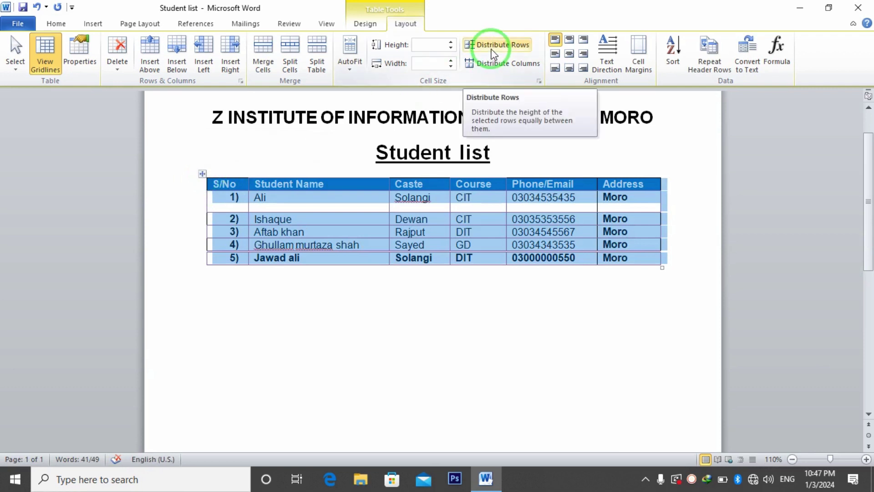
click(492, 51)
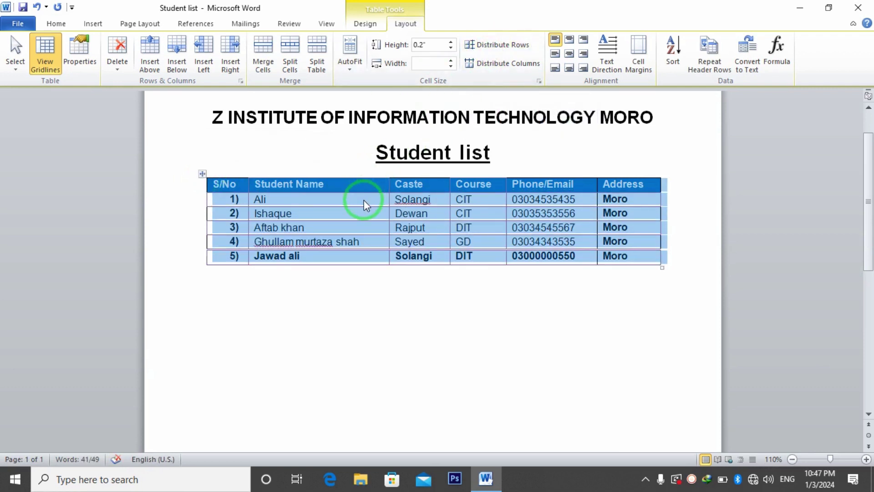
click(367, 203)
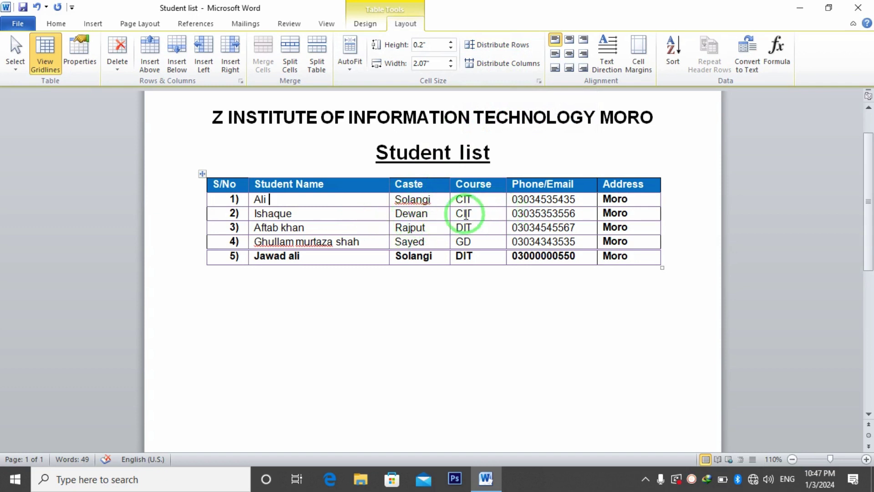
- Widen the Course column slightly and set the Address column to 1.3"
click(484, 199)
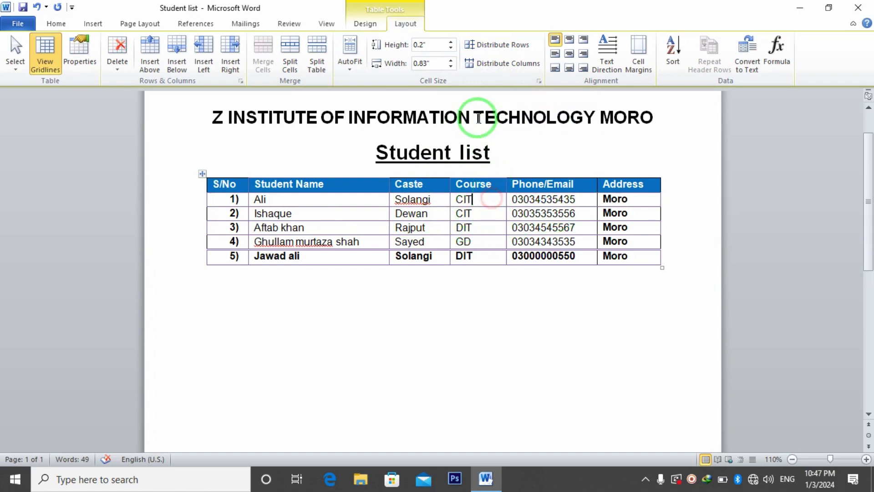
click(451, 60)
click(451, 60)
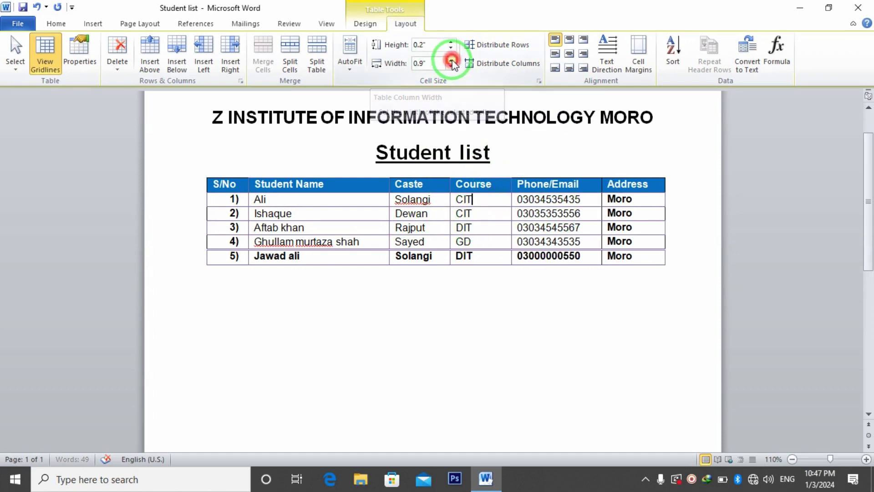
click(451, 60)
click(450, 60)
click(660, 199)
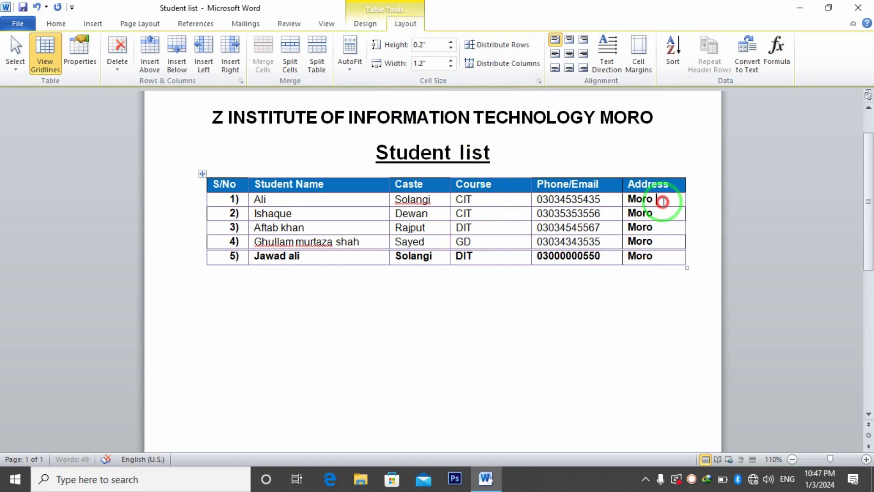
click(450, 61)
click(450, 61)
click(450, 61)
click(449, 61)
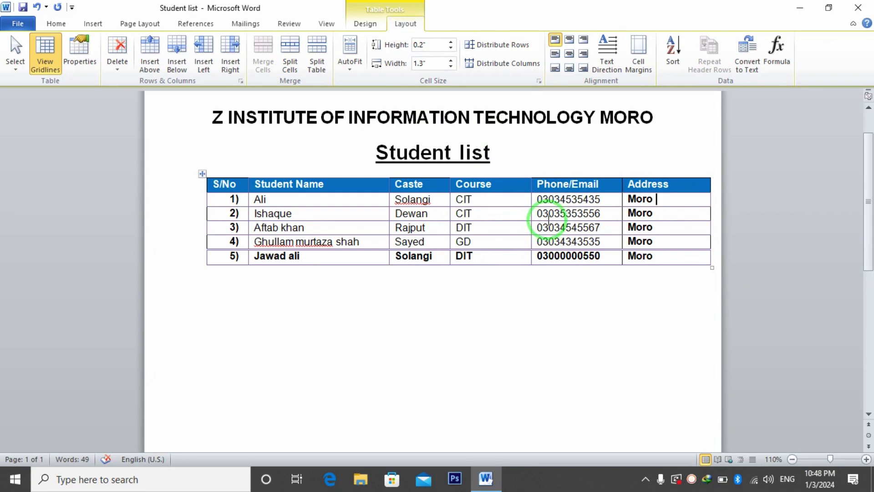
click(202, 177)
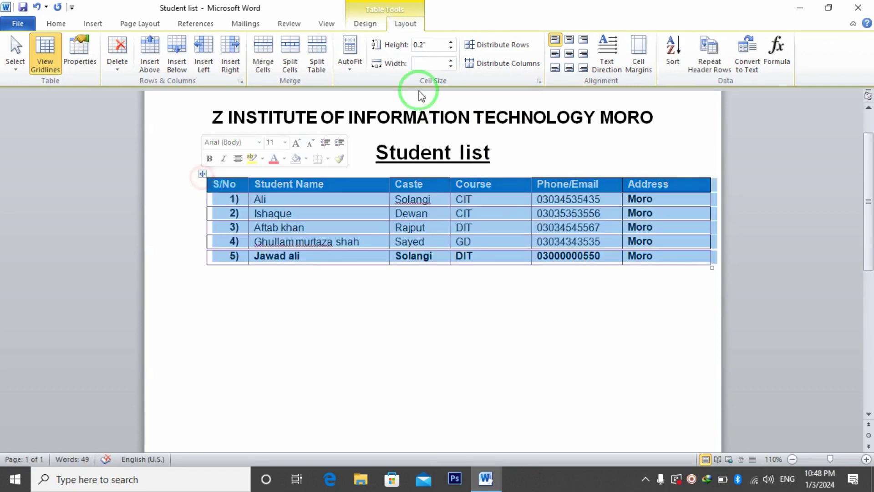
click(490, 63)
click(517, 246)
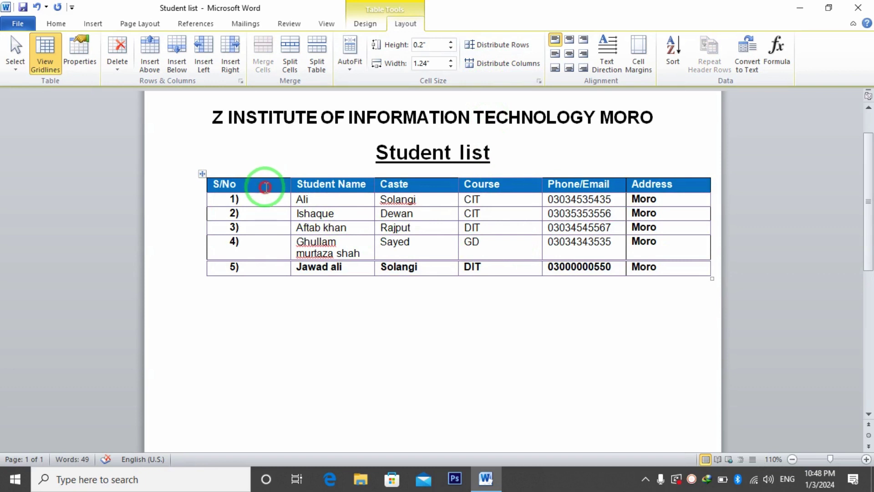
drag(264, 199, 261, 266)
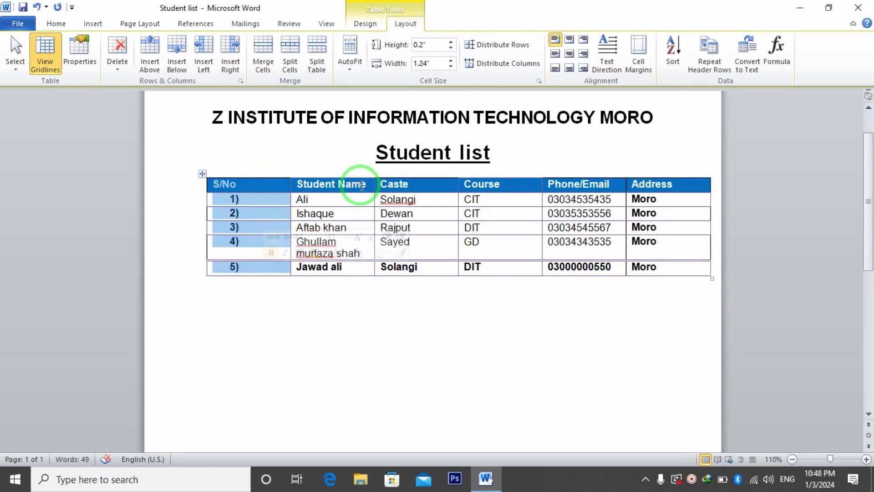
drag(357, 182, 357, 267)
drag(411, 186, 433, 266)
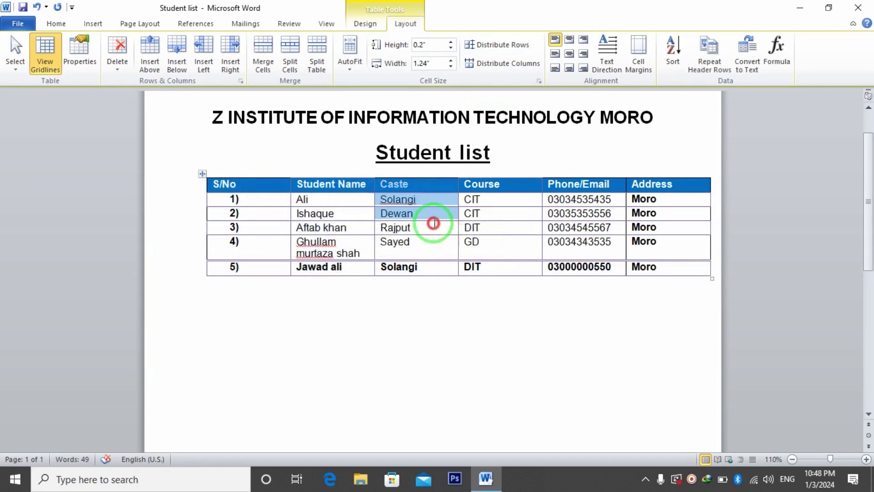
click(516, 198)
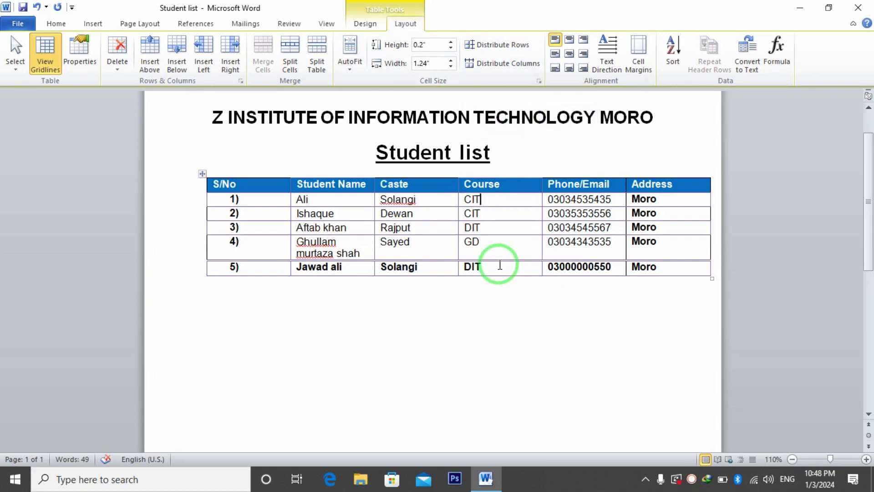
key(ctrl+z)
key(ctrl+z)
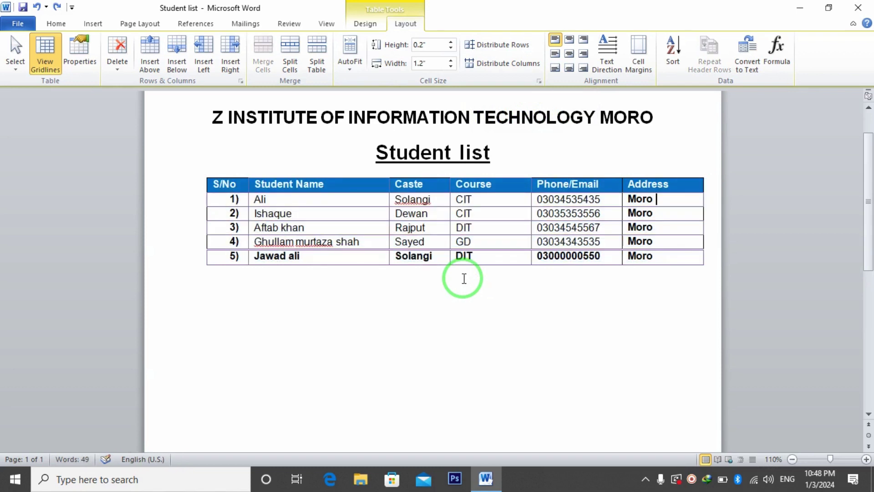
- Drag the table's resize handle down so every row grows to 0.44" tall
click(501, 204)
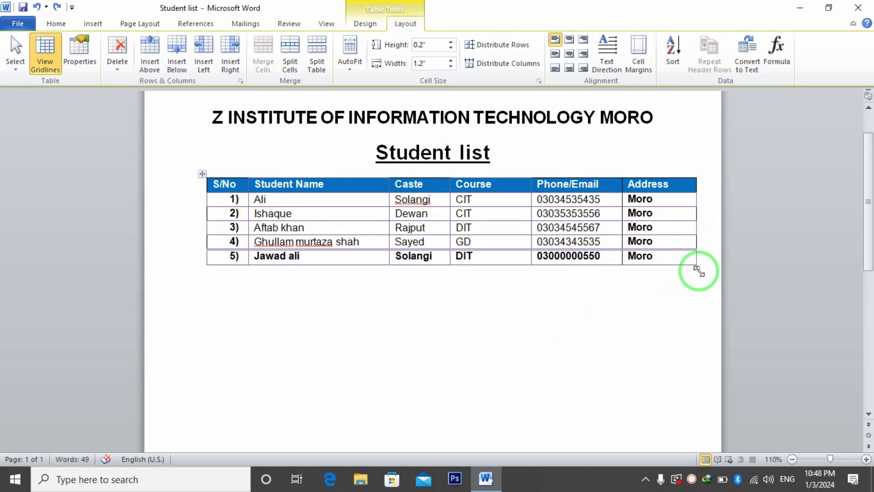
drag(699, 272, 701, 372)
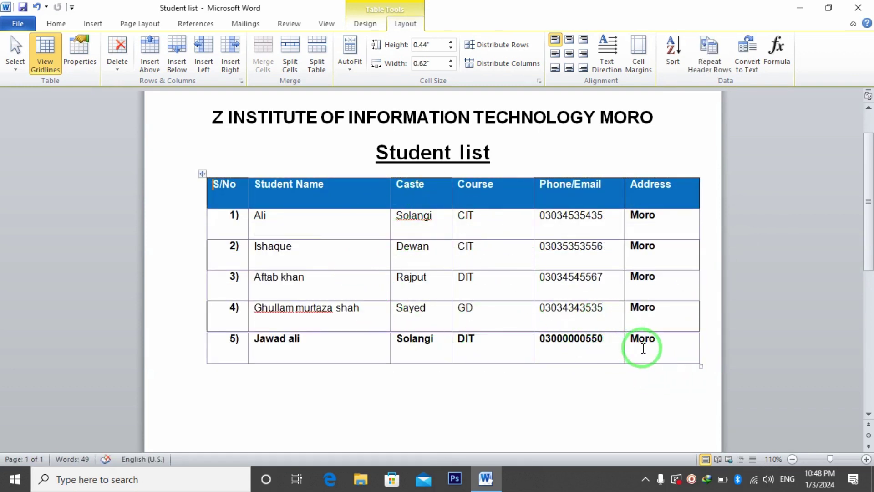
click(203, 174)
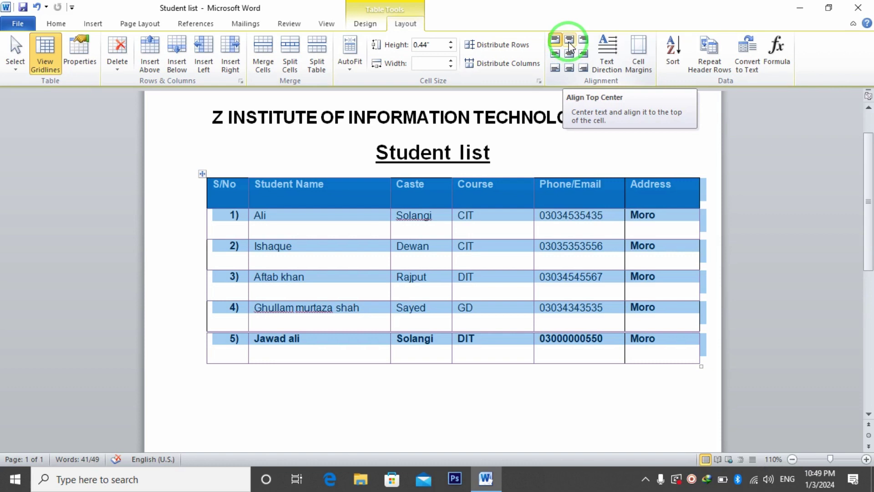
- Try several cell alignments, then settle on Align Center for all table text
click(570, 44)
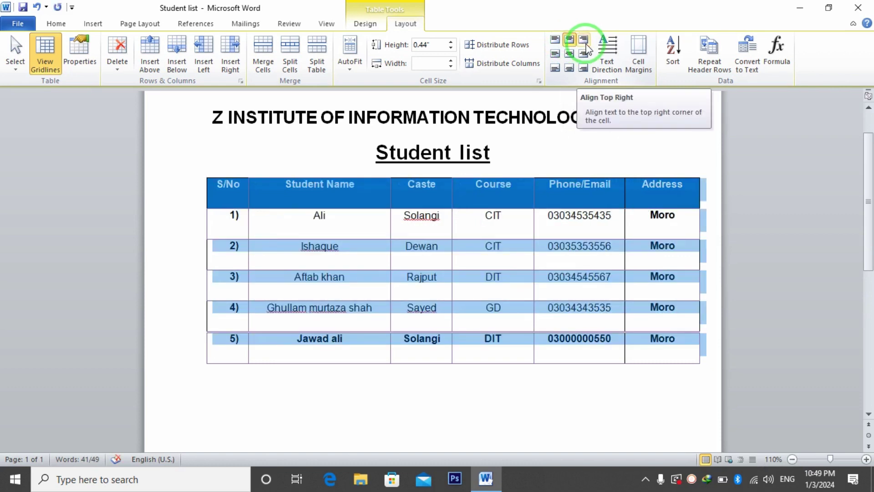
click(584, 41)
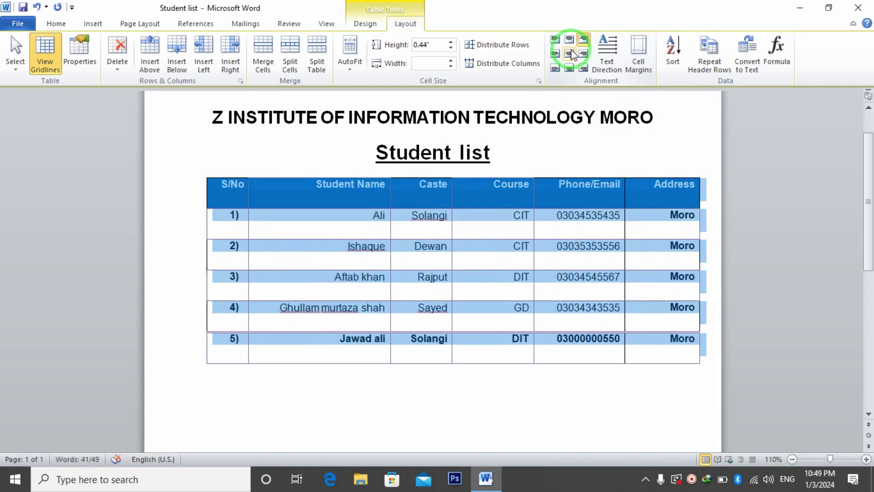
click(570, 54)
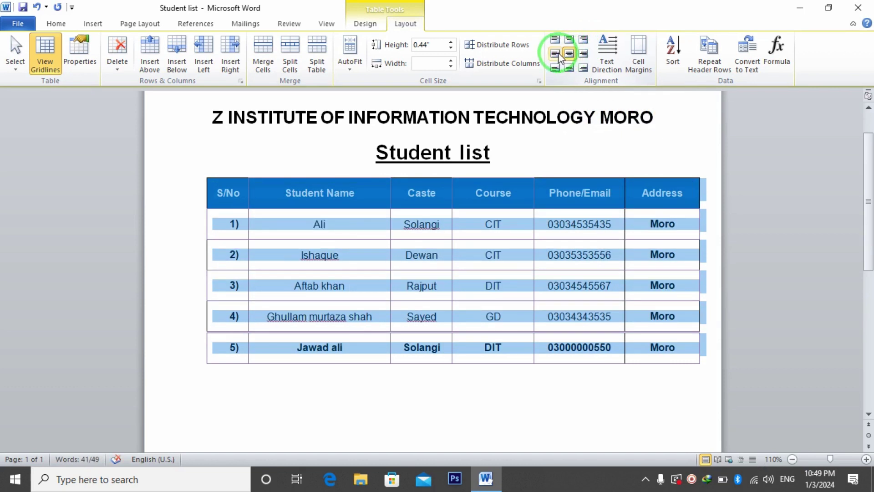
click(583, 53)
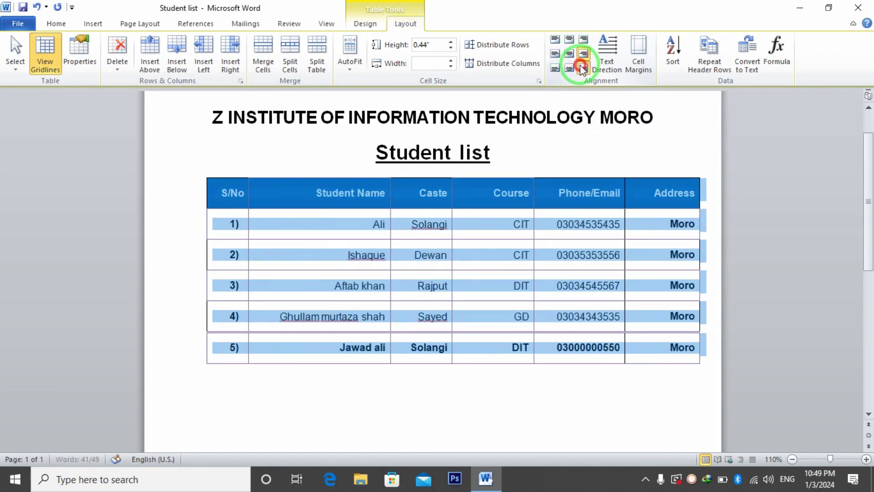
click(583, 68)
click(569, 68)
click(555, 68)
click(554, 53)
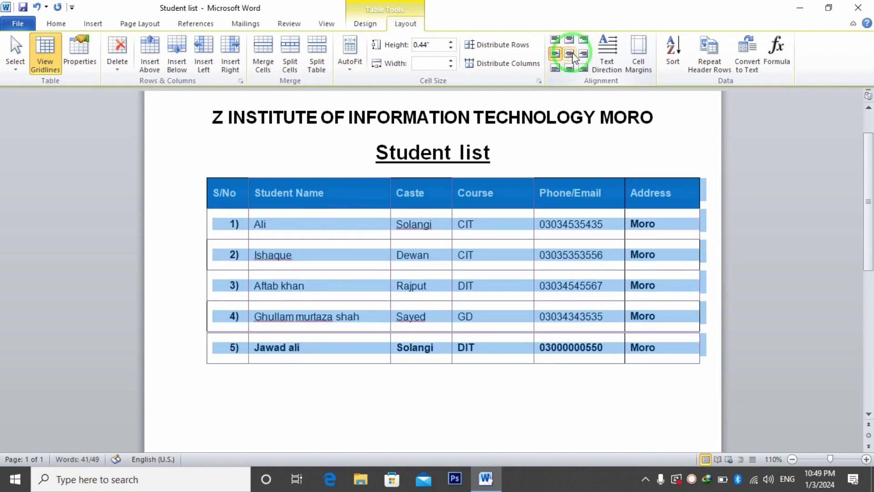
click(569, 54)
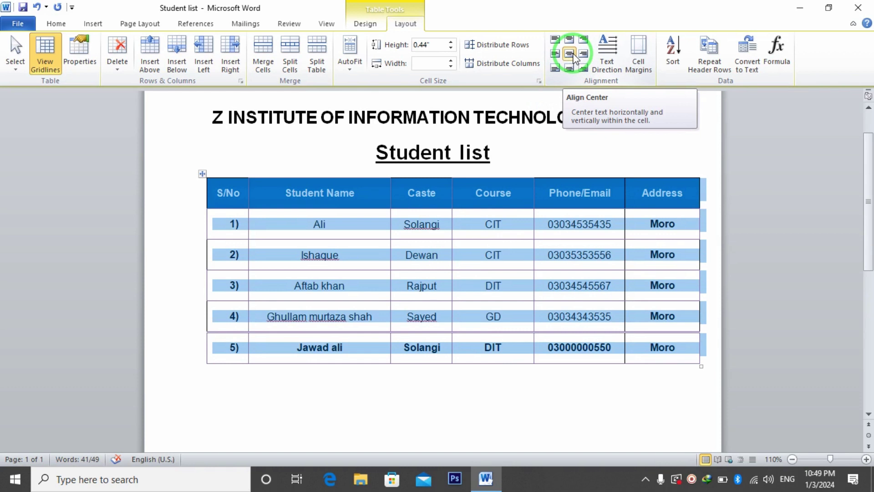
click(527, 265)
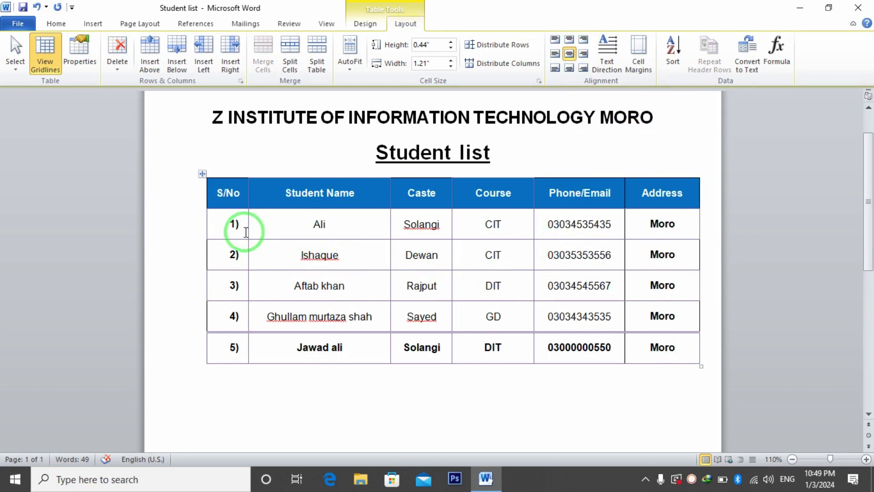
click(211, 191)
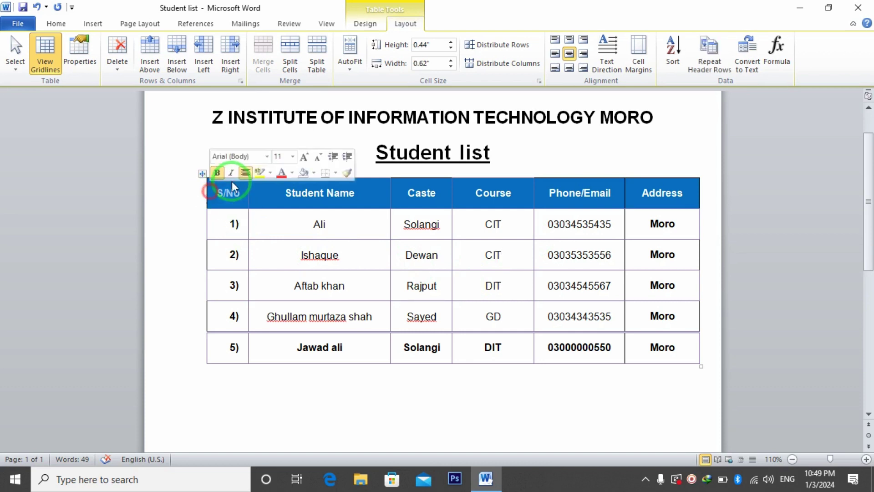
click(609, 66)
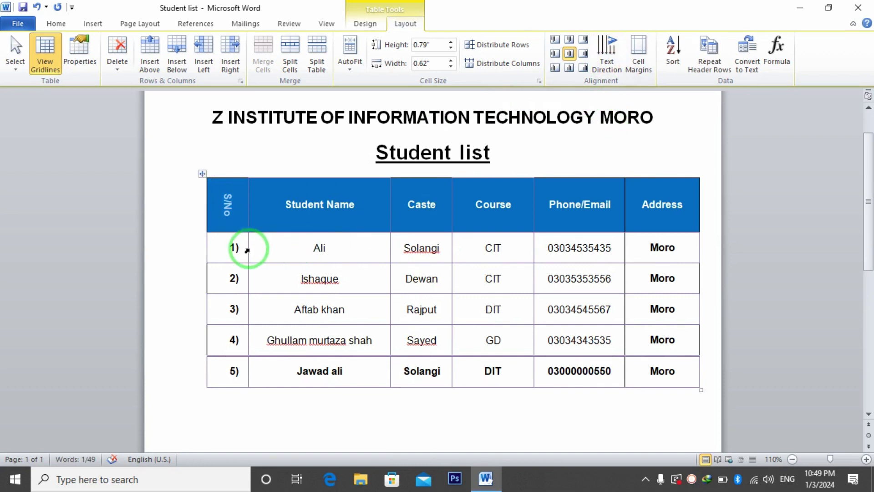
click(221, 195)
double_click(221, 194)
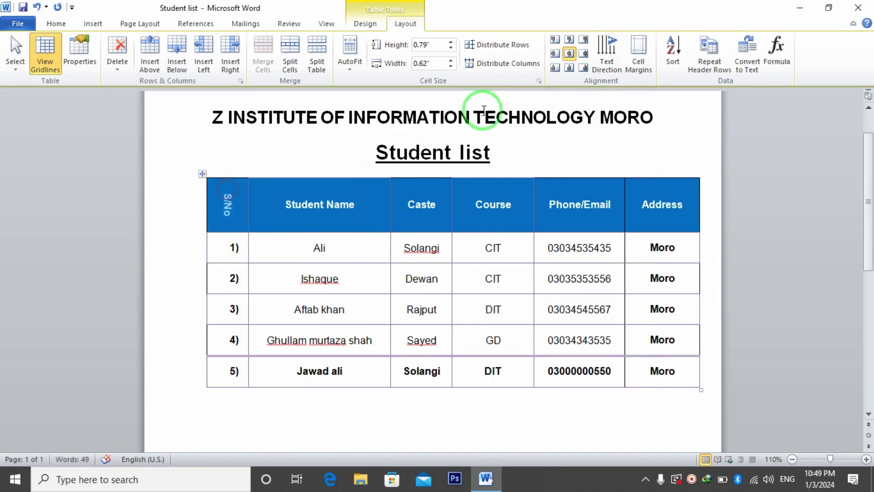
click(614, 59)
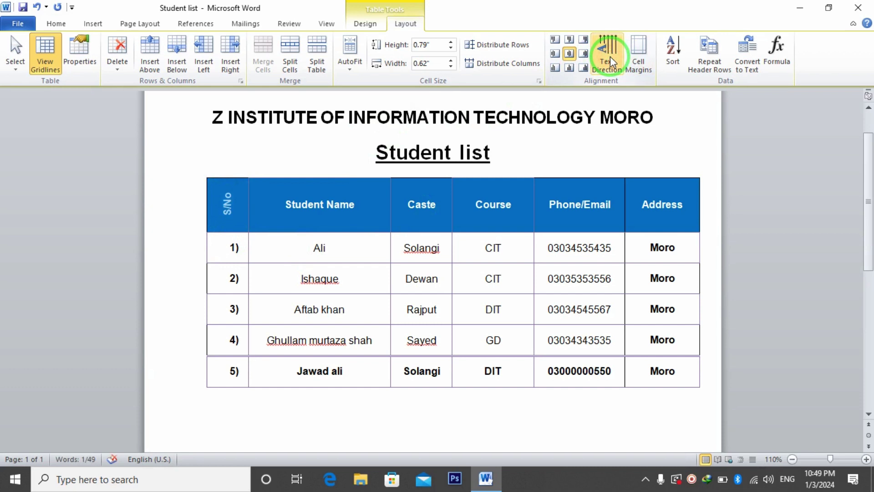
click(611, 61)
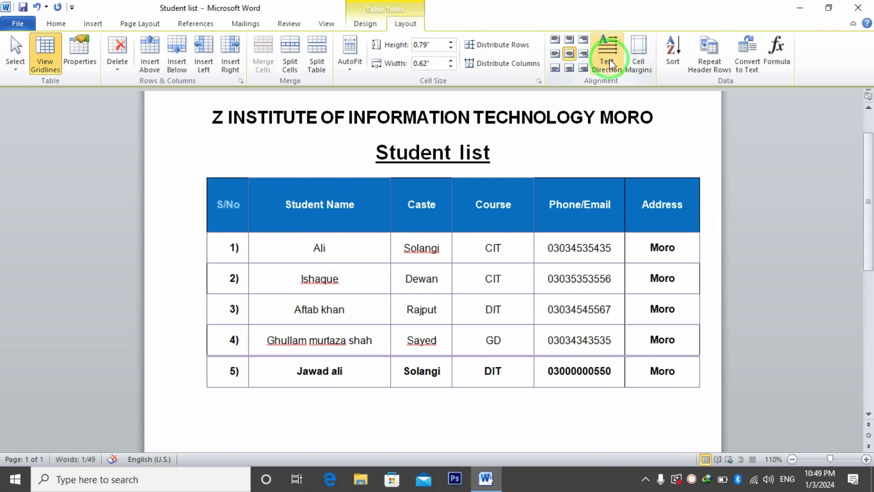
click(357, 237)
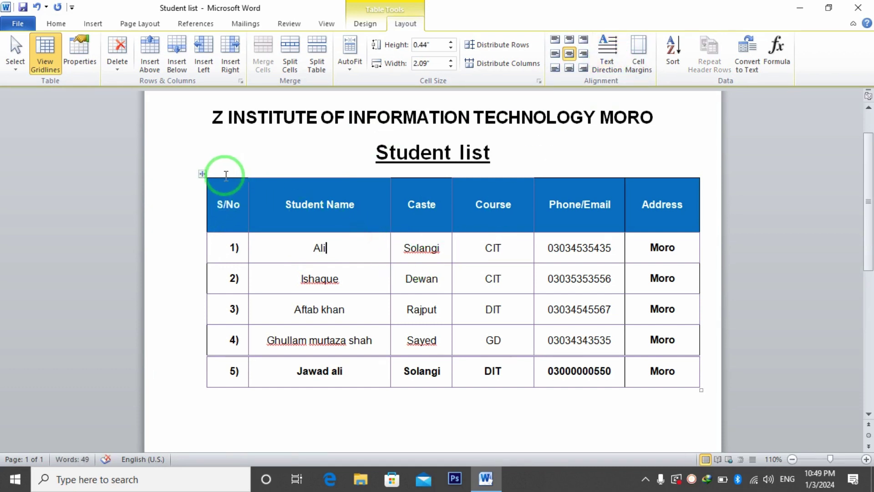
click(202, 173)
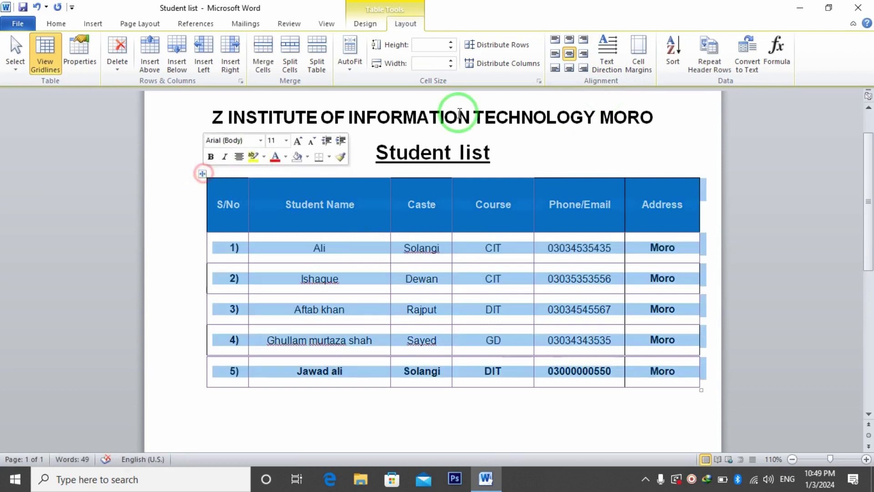
click(642, 72)
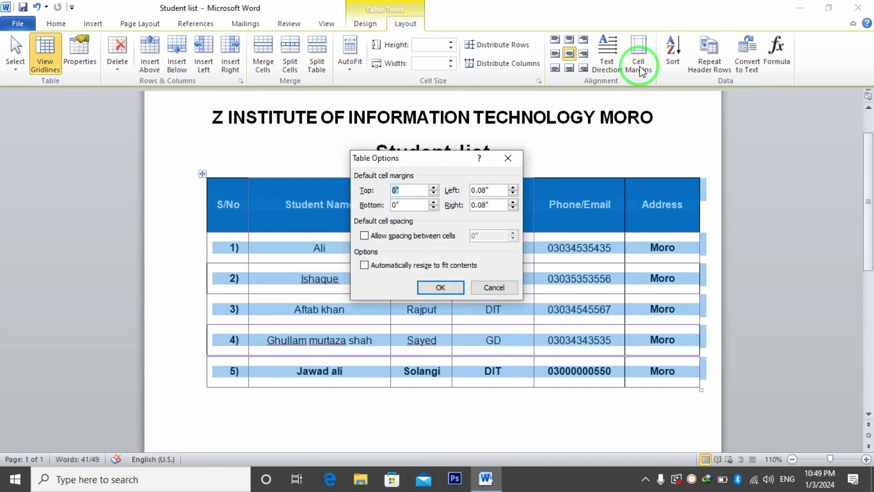
click(433, 188)
click(434, 188)
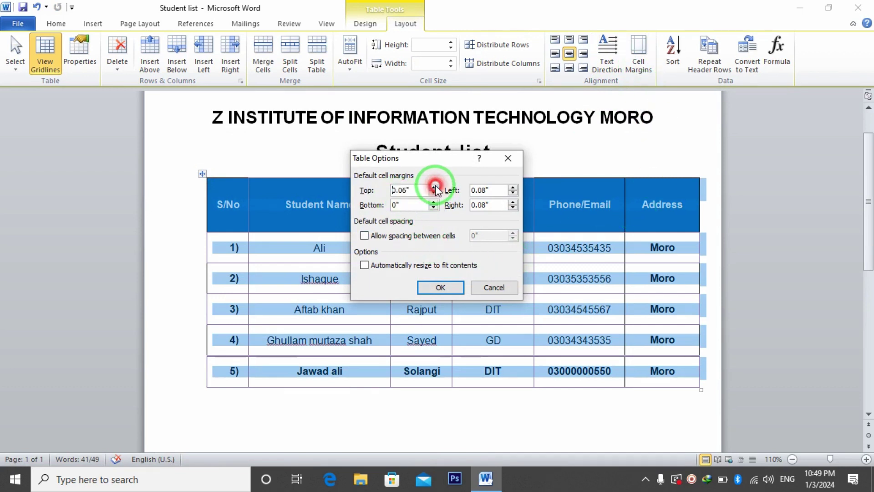
click(434, 188)
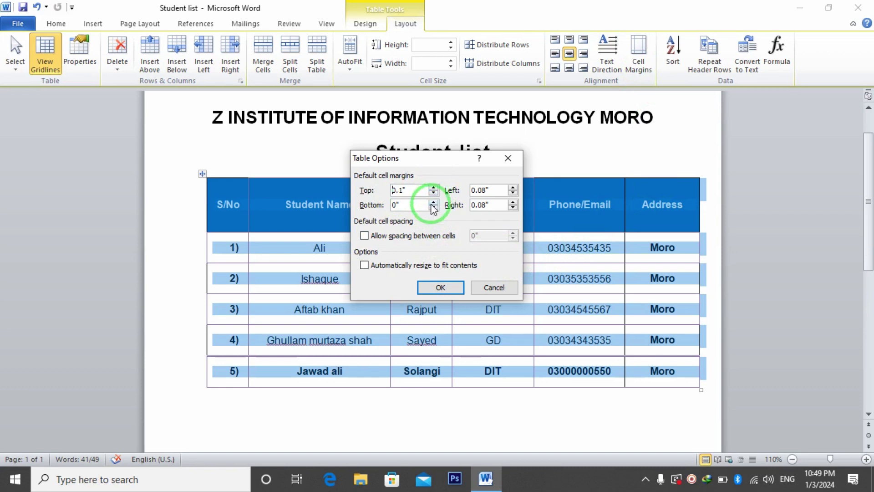
click(434, 288)
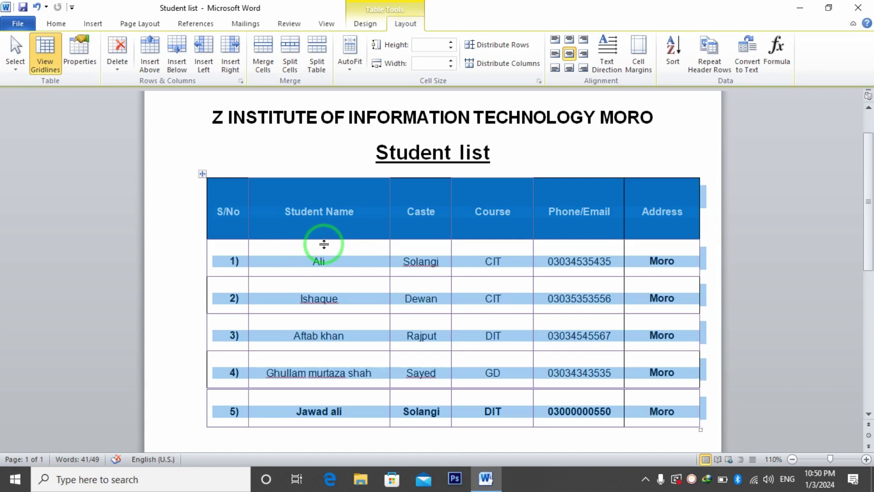
key(ctrl+z)
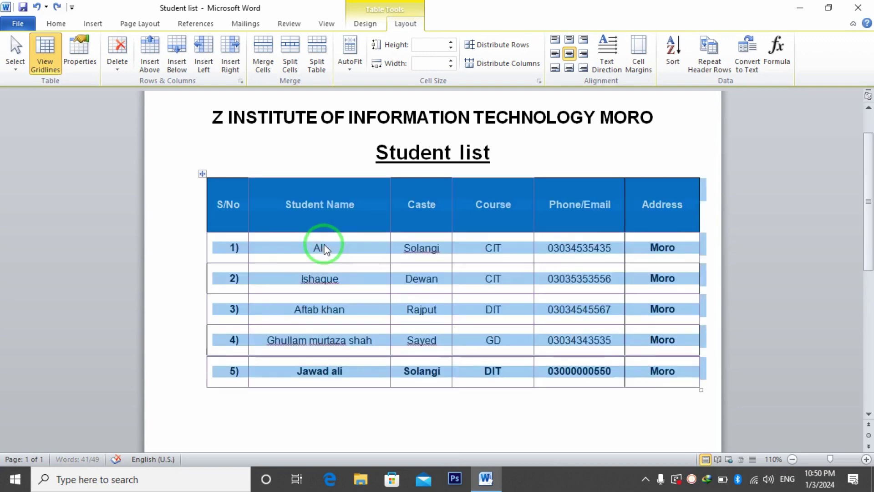
- Turn on 0.05" spacing between cells in the table's Cell Margins options
click(639, 59)
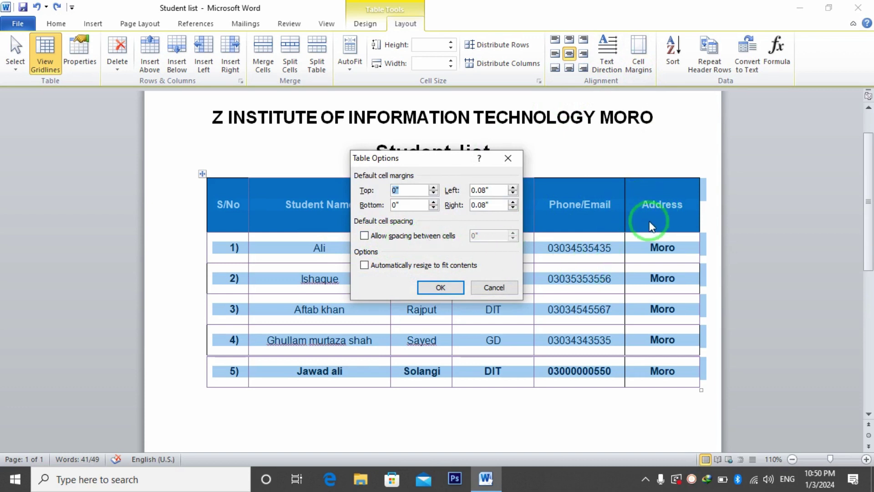
click(387, 235)
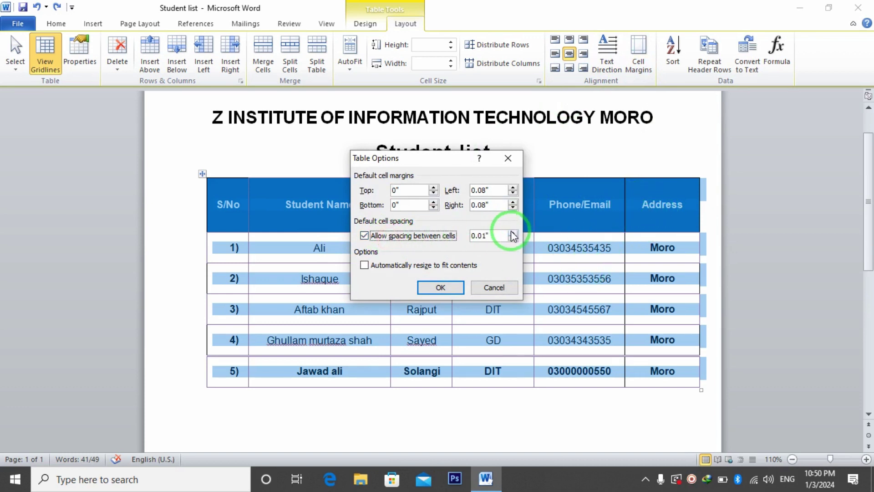
click(513, 233)
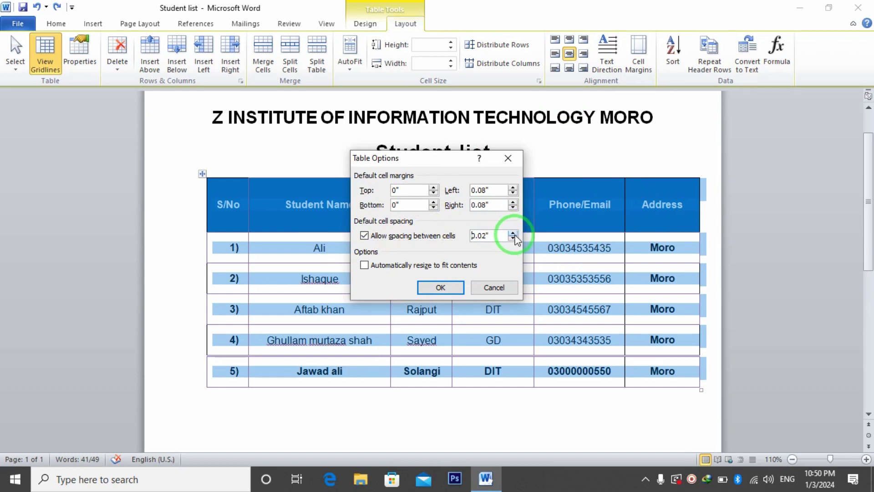
double_click(513, 233)
click(513, 233)
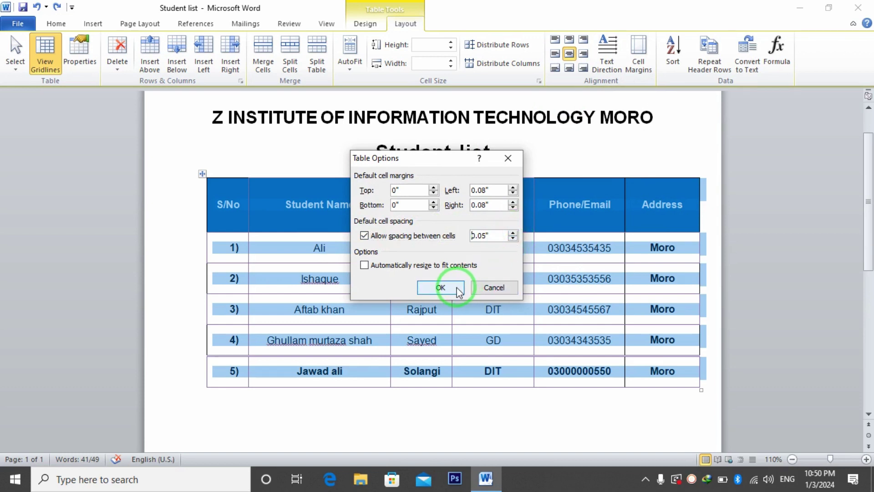
click(442, 287)
click(493, 281)
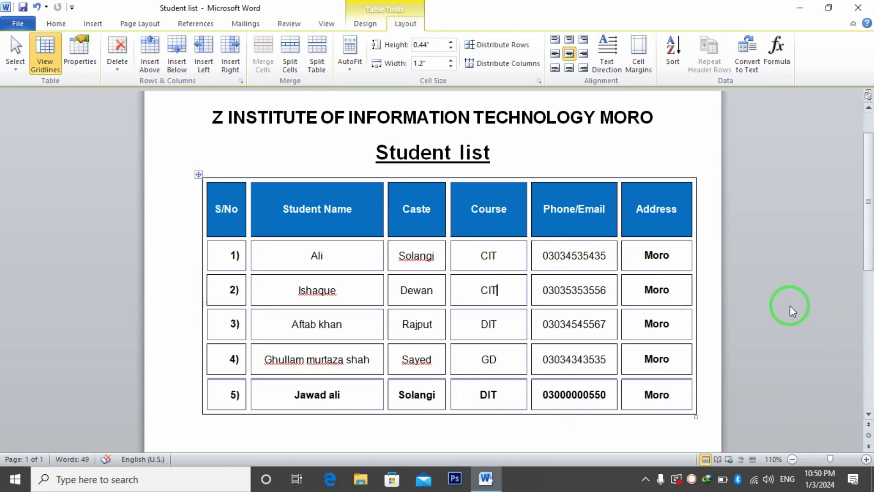
- Untick Allow spacing between cells in the table options
click(639, 61)
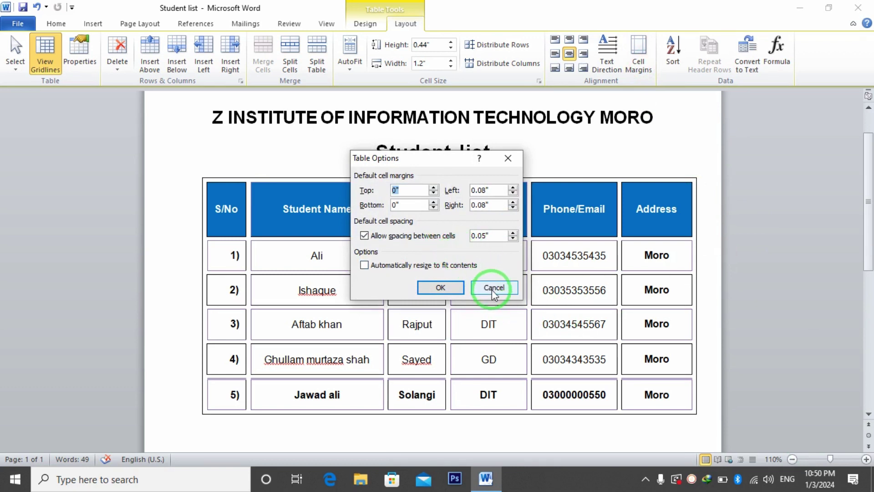
click(364, 235)
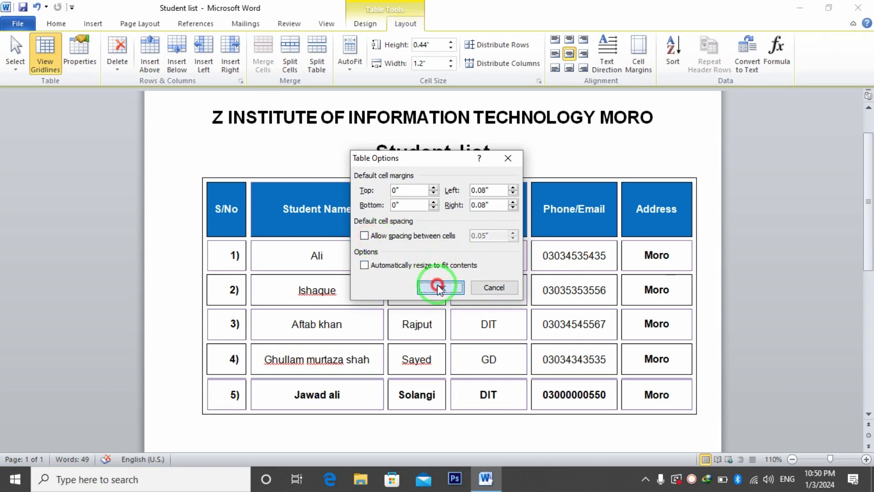
click(438, 287)
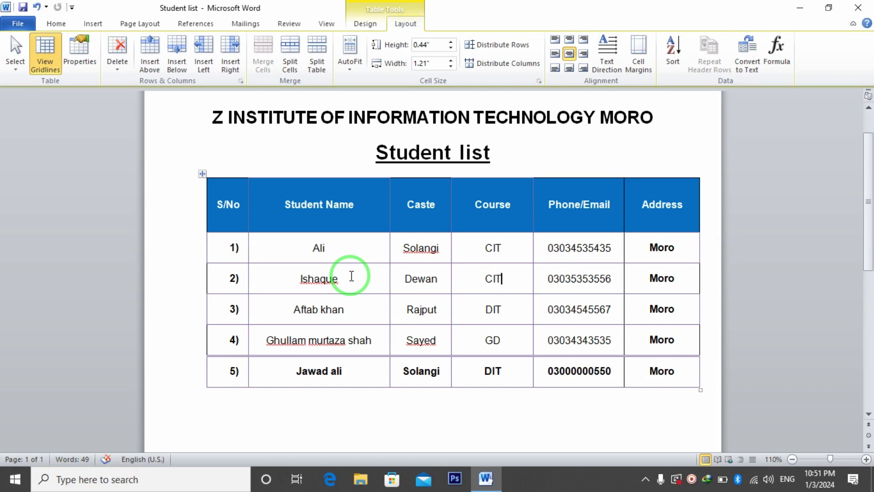
- Sort the table rows by Student Name in ascending order
drag(354, 258, 337, 368)
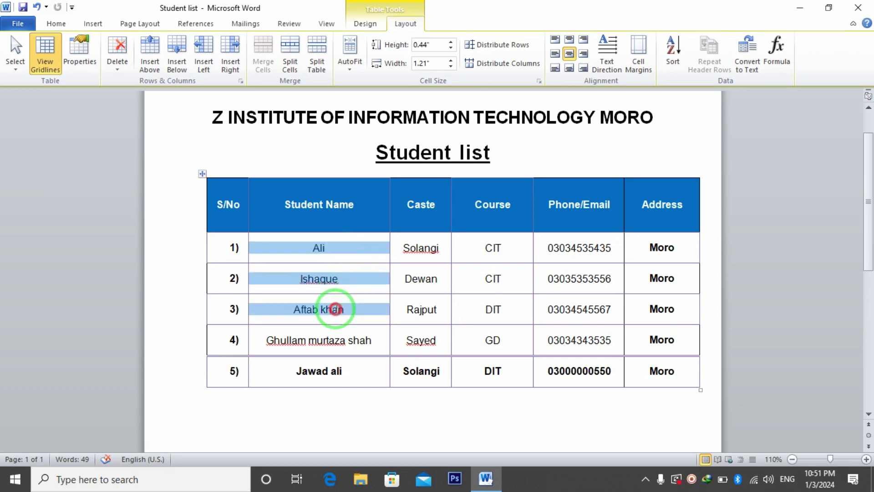
click(672, 63)
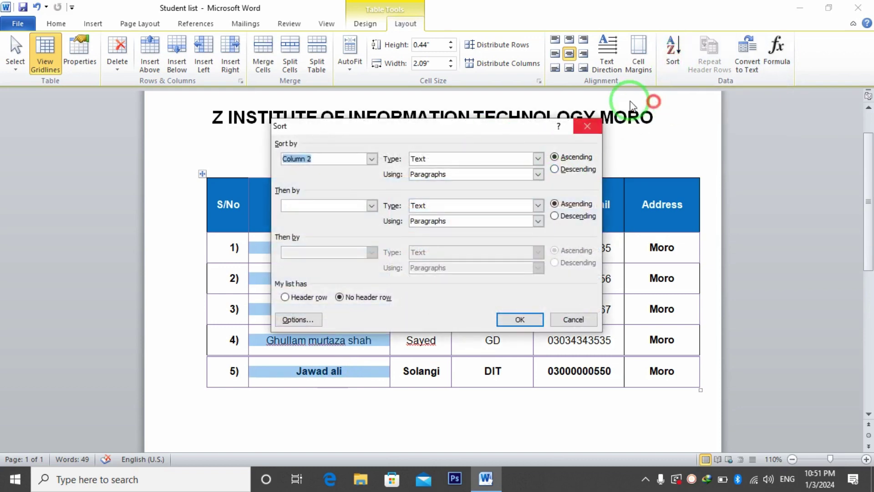
drag(516, 124, 700, 80)
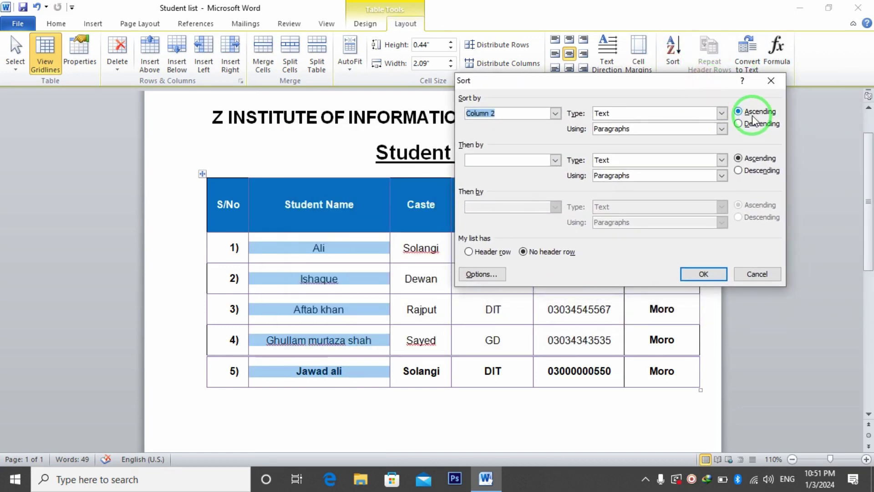
click(711, 274)
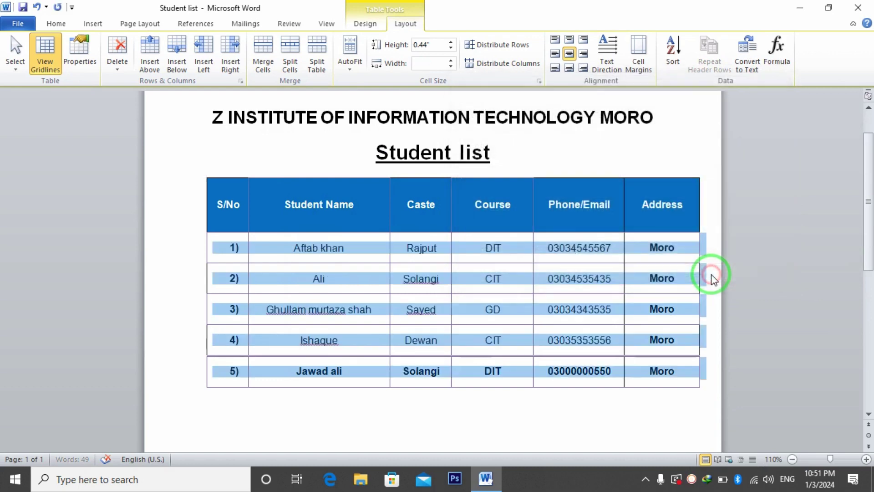
click(345, 249)
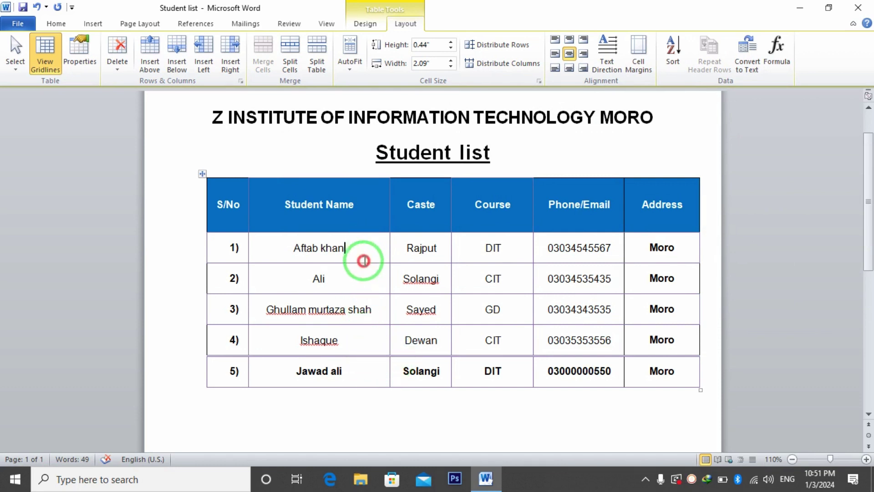
- Re-sort the rows by Student Name in descending order
drag(364, 249, 356, 376)
click(673, 50)
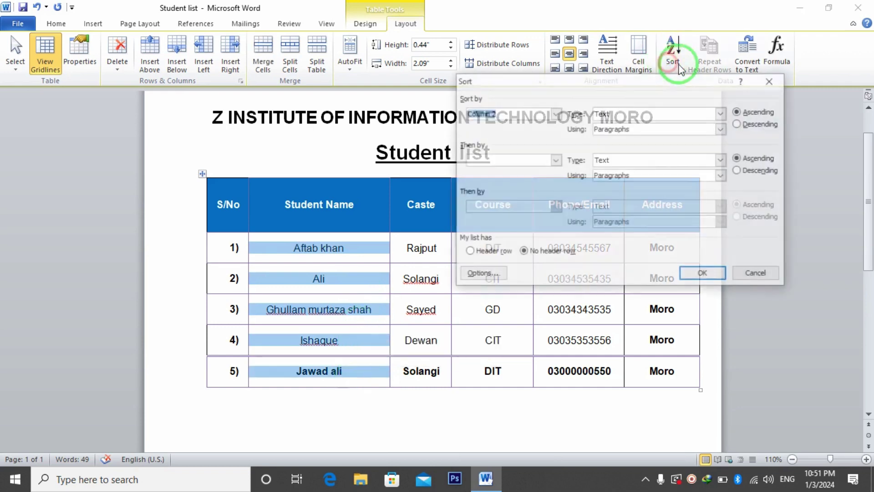
click(745, 129)
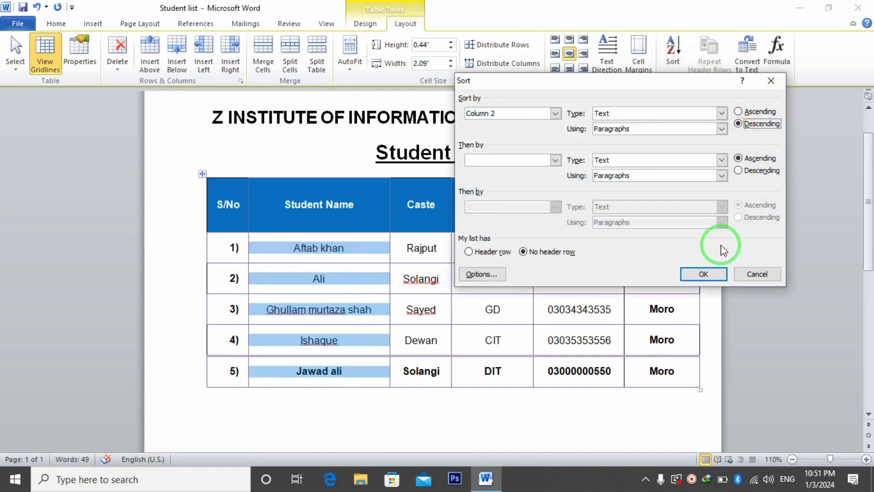
click(713, 275)
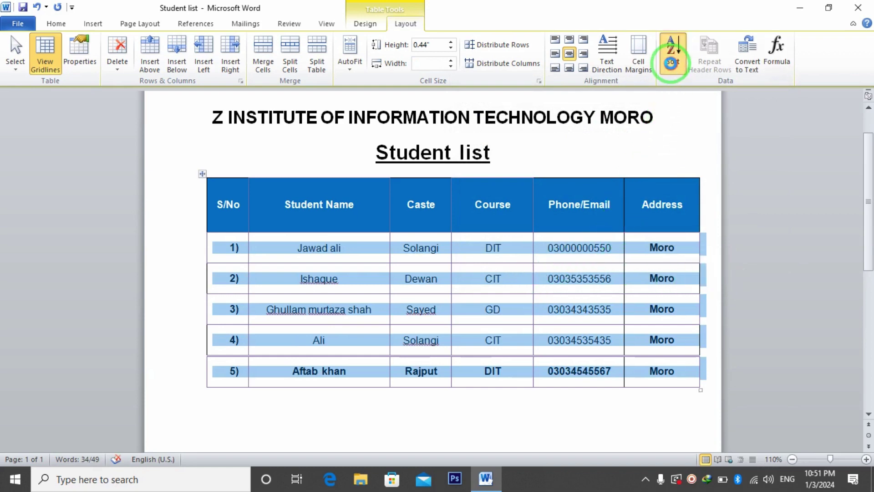
- Restore ascending A–Z name order using sort, undo and redo
click(673, 50)
click(738, 111)
click(703, 274)
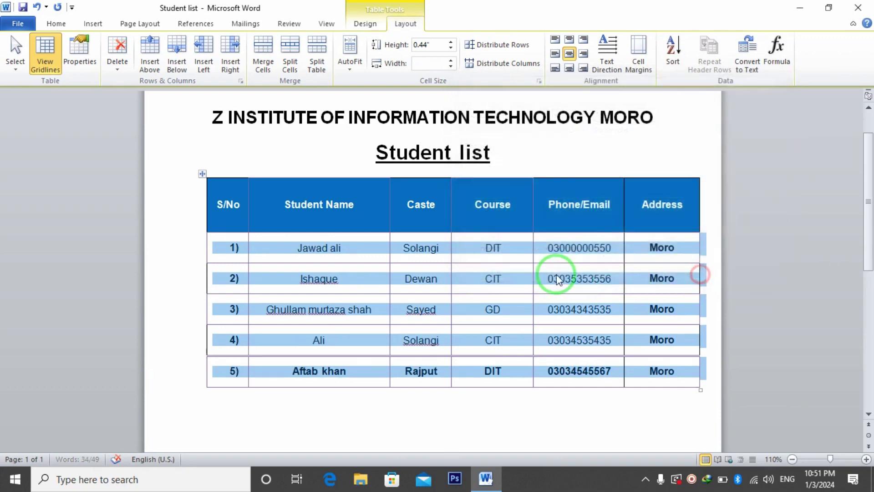
key(ctrl+z)
click(354, 176)
key(ctrl+y)
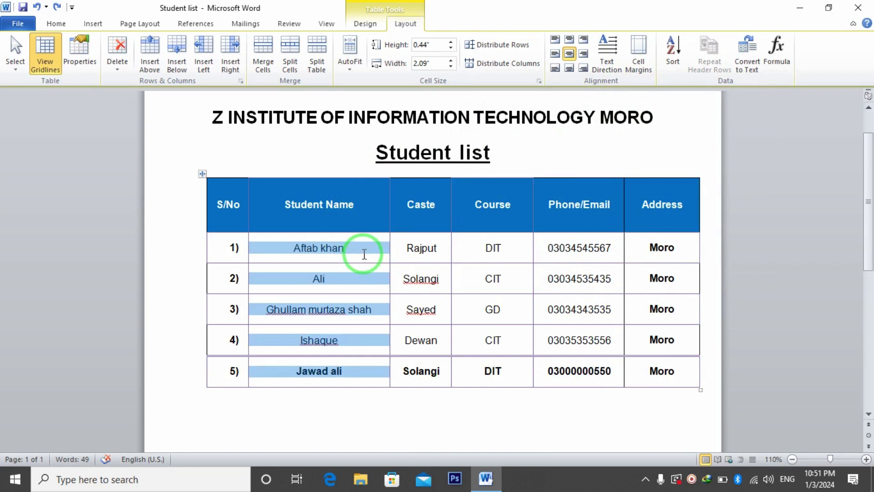
- Set the blue header row to repeat at the top of every page
click(364, 254)
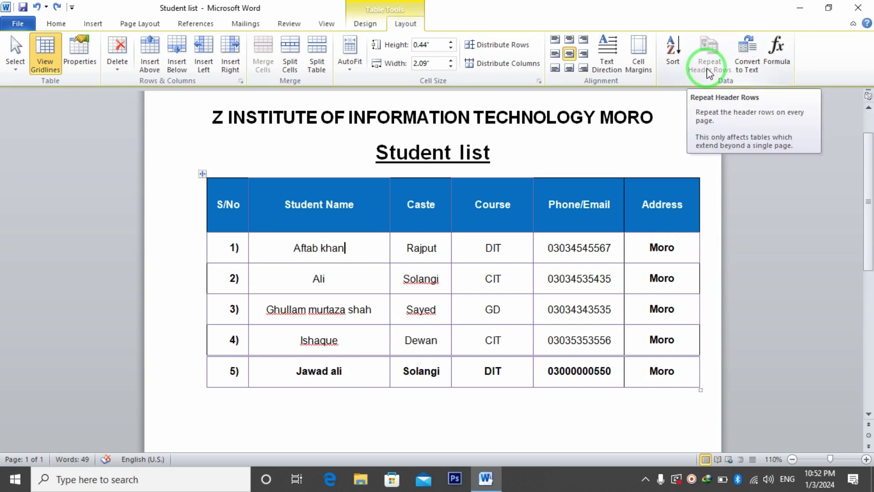
click(683, 207)
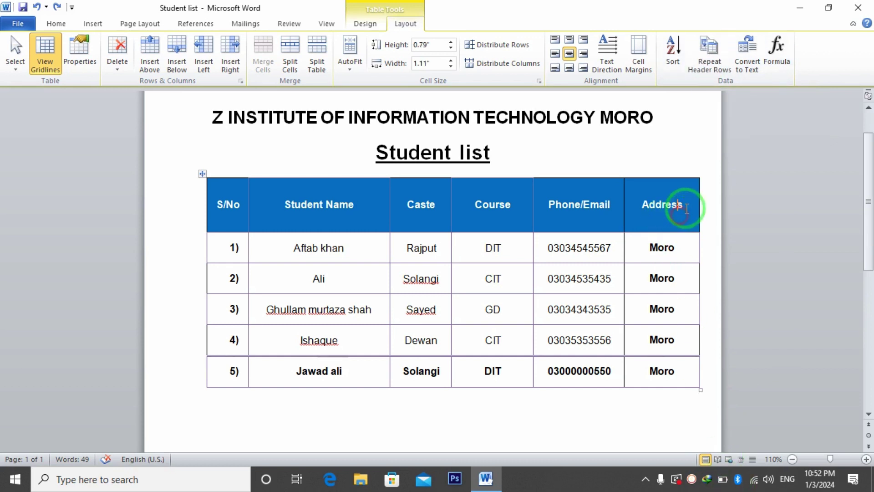
drag(687, 208, 239, 210)
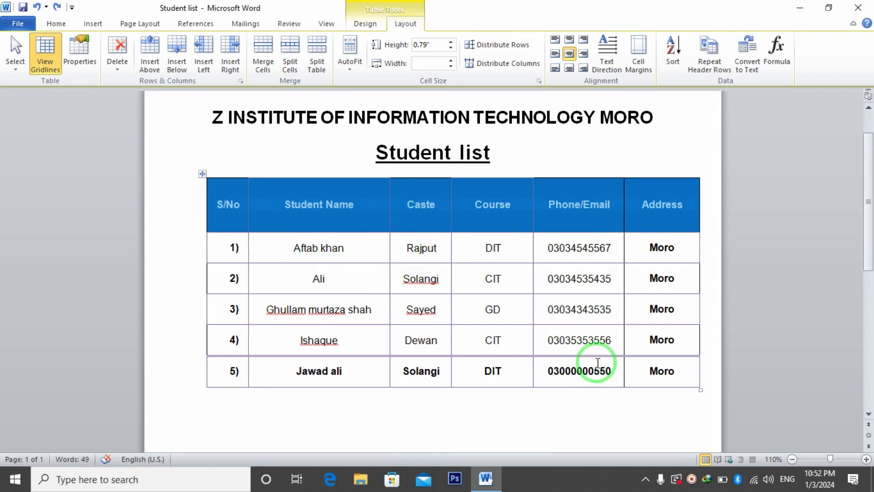
click(656, 372)
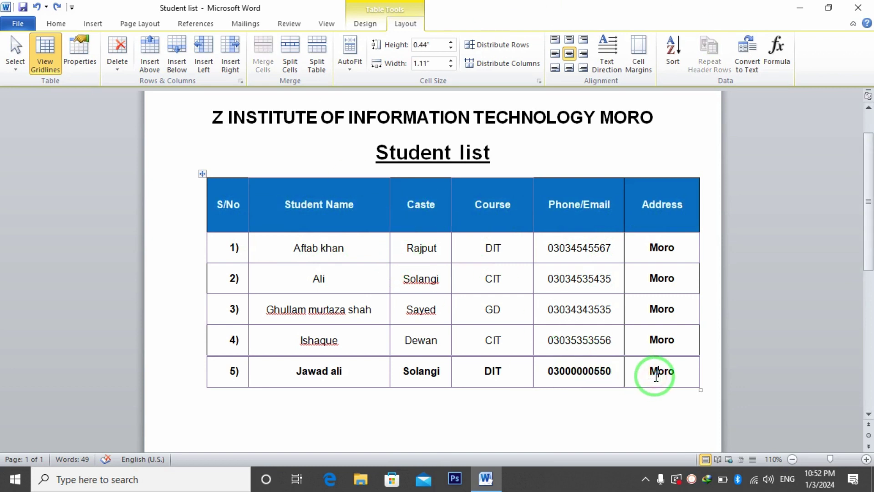
drag(655, 204, 235, 204)
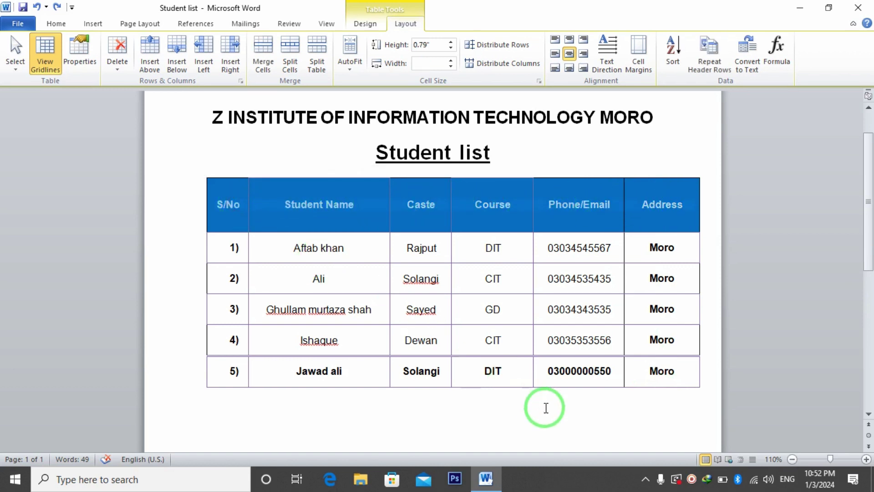
click(677, 378)
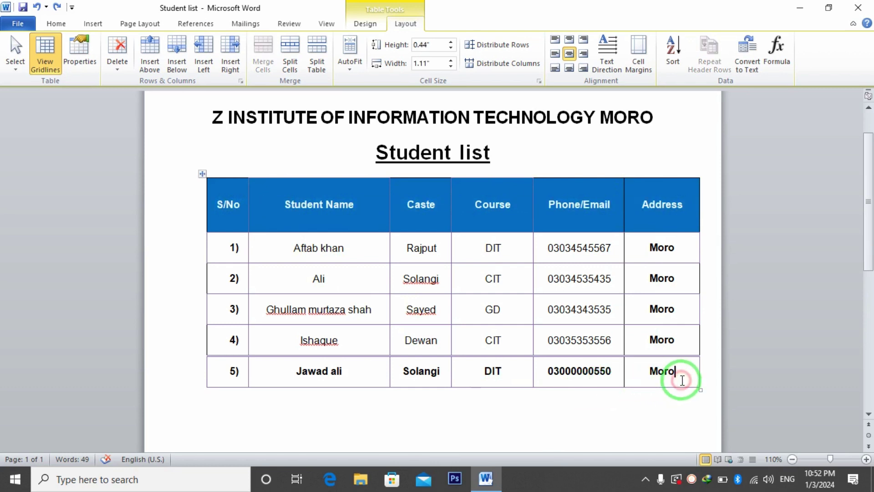
click(227, 379)
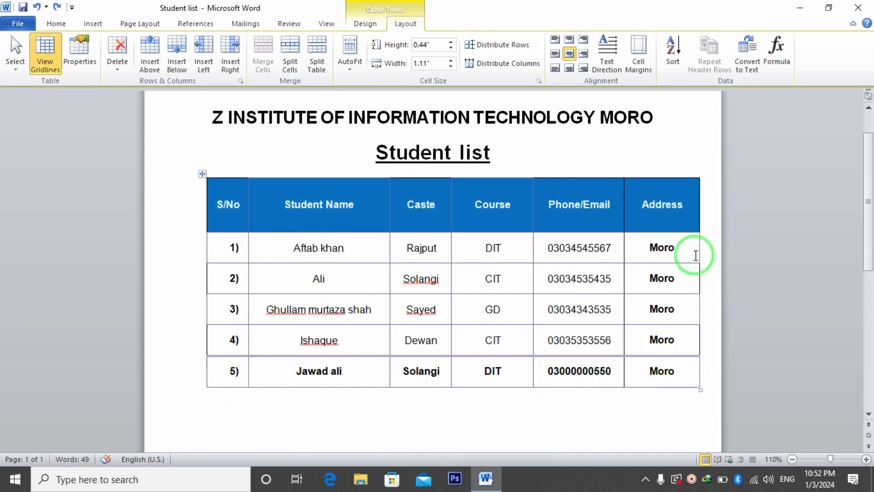
click(609, 214)
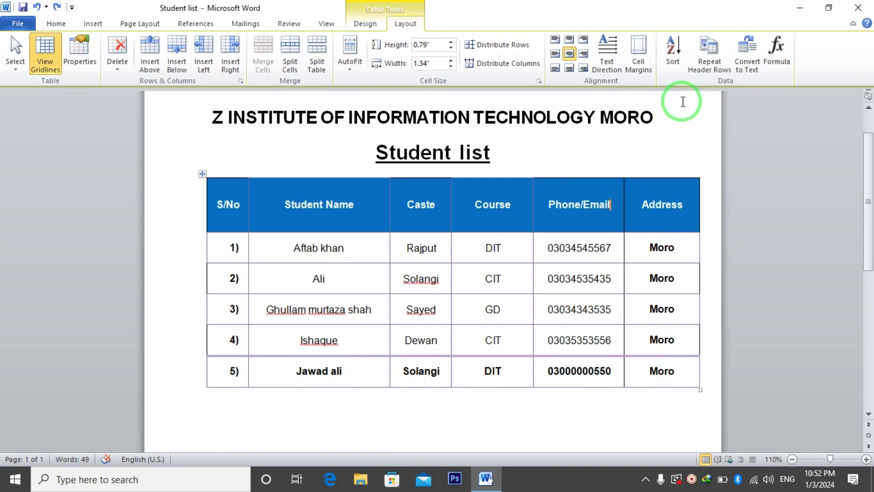
click(704, 65)
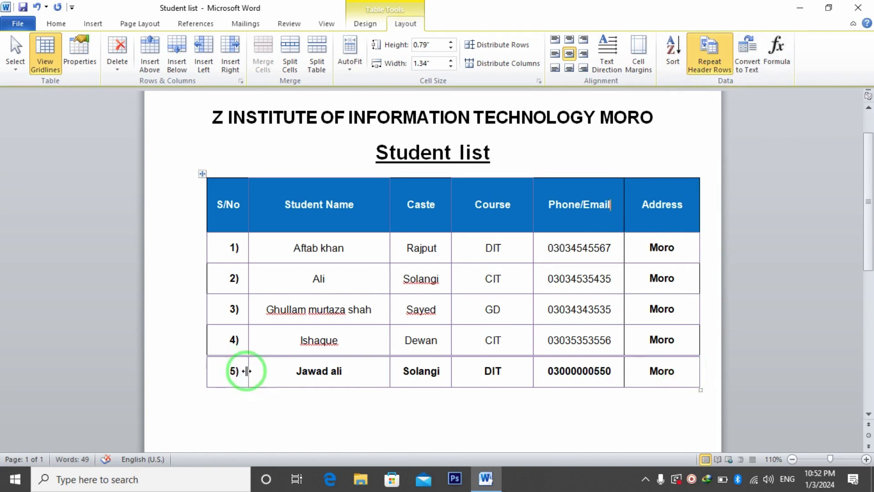
- Add blank numbered rows until the table reaches row 38 across pages
click(687, 370)
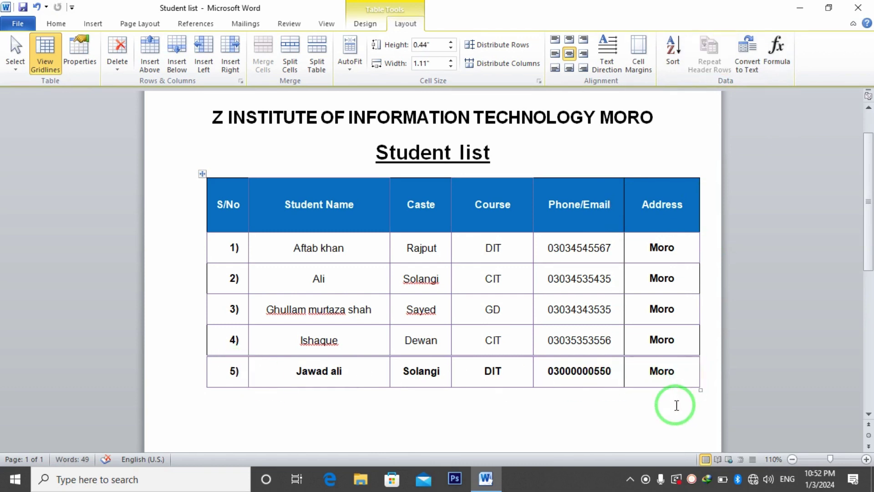
key(Tab)
text(6))
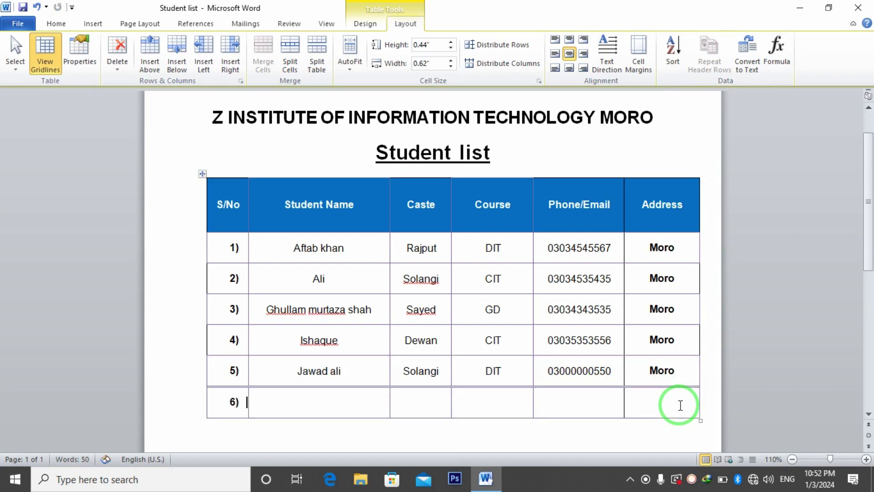
key(Tab)
key(Tab)
key(Tab)
key(Tab)
key(Tab)
key(Tab)
key(Tab)
key(Tab)
key(Tab)
key(Tab)
key(Tab)
key(Tab)
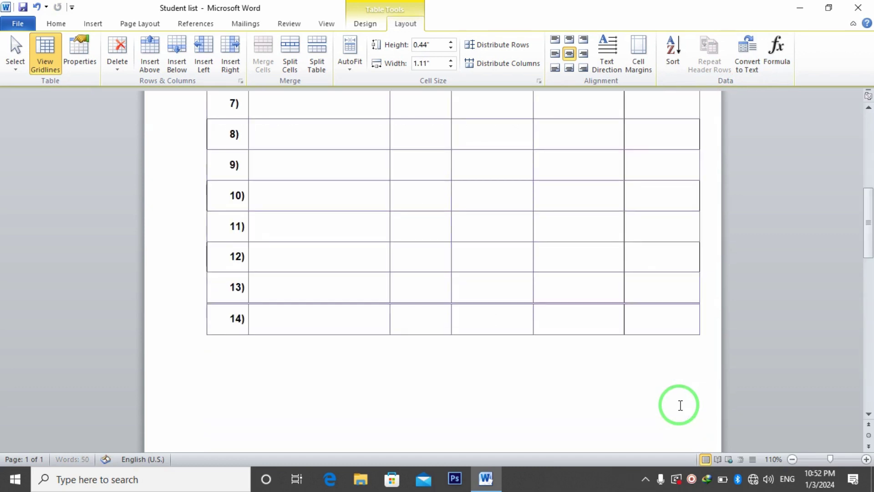
key(Tab)
key(Tab)
key(Tab)
key(Tab)
key(Tab)
key(Tab)
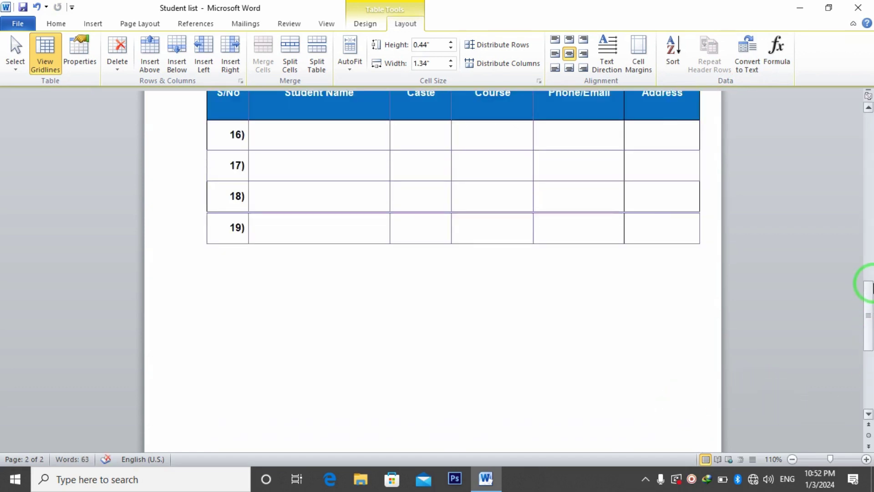
drag(869, 313, 868, 290)
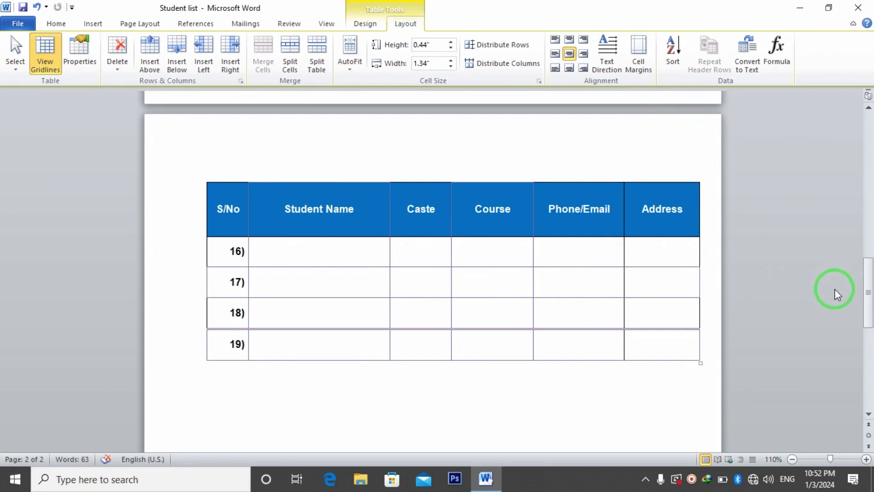
key(Tab)
key(Tab)
key(Tab)
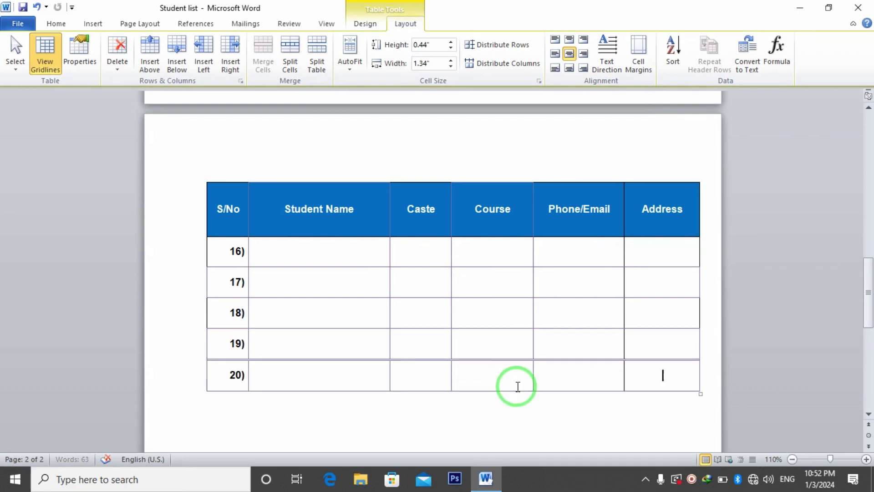
key(Tab)
key(Tab)
key(Tab)
key(Tab)
key(Tab)
key(Tab)
key(Tab)
key(Tab)
key(Tab)
key(Tab)
key(Tab)
key(Tab)
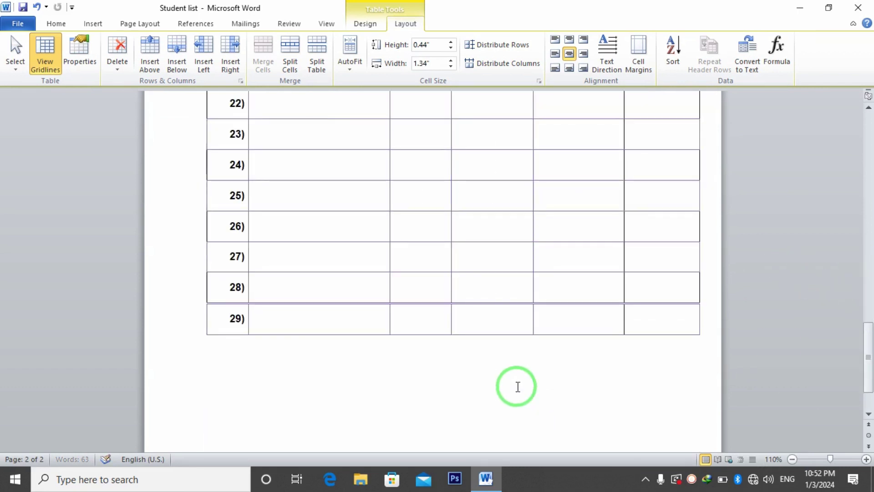
key(Tab)
key(Tab)
key(Tab)
key(Tab)
key(Tab)
key(Tab)
key(Tab)
key(Tab)
key(Tab)
key(Tab)
key(Tab)
key(Tab)
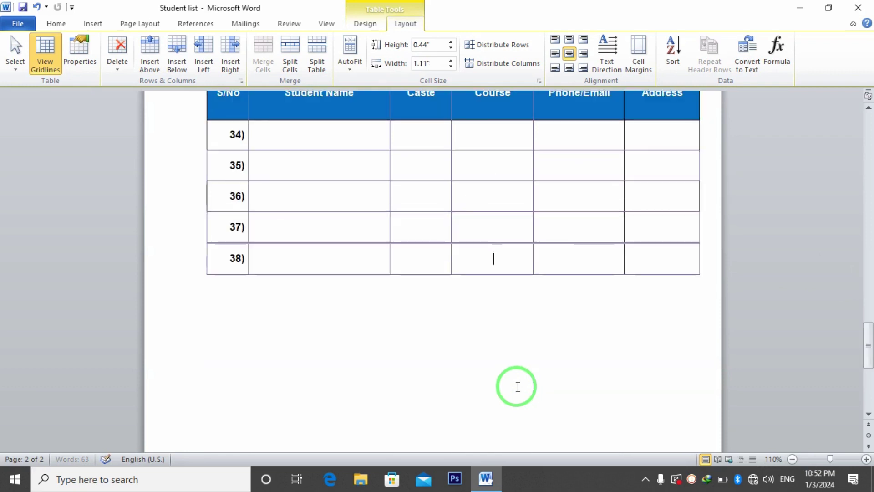
key(Tab)
mouse_move(869, 372)
mouse_down()
mouse_move(858, 253)
mouse_move(800, 150)
mouse_up()
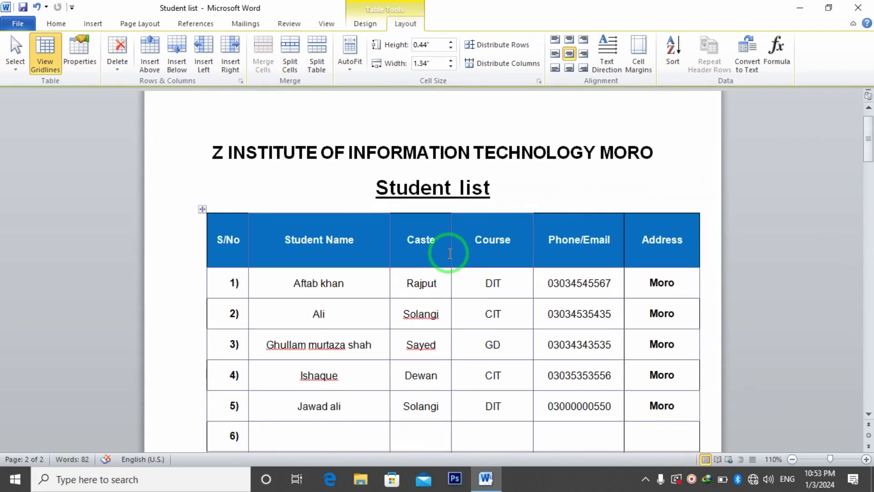
click(482, 242)
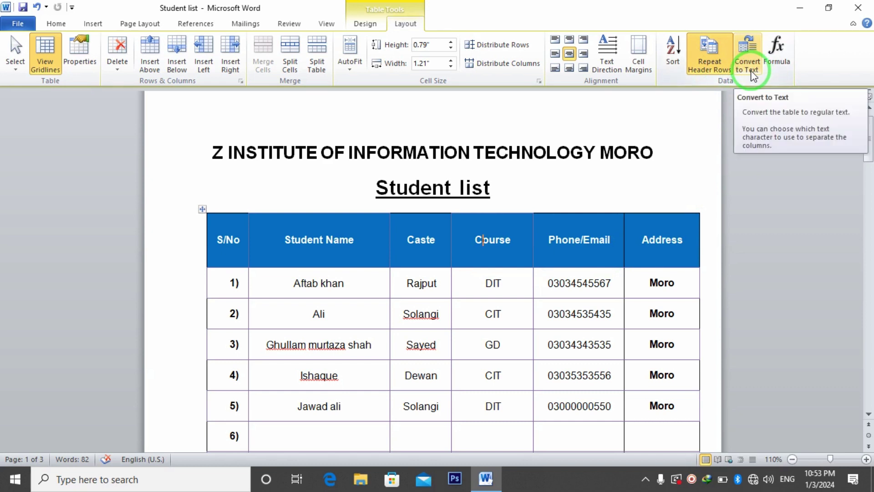
click(433, 258)
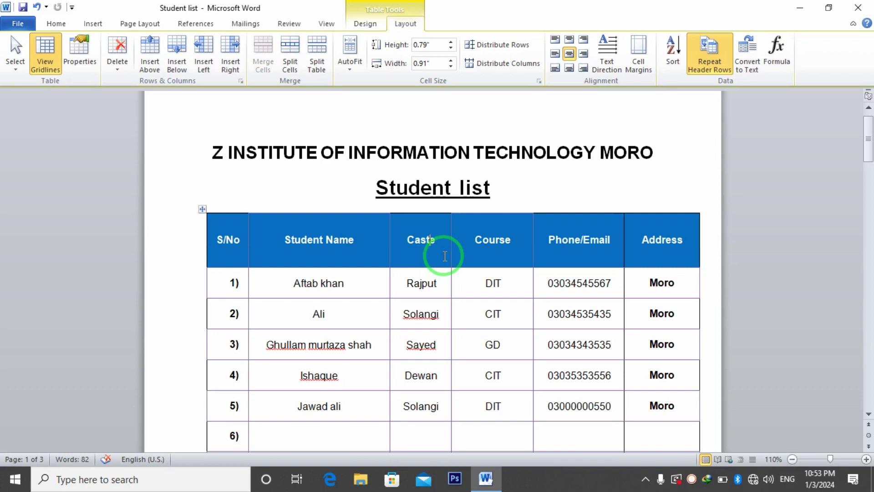
click(205, 210)
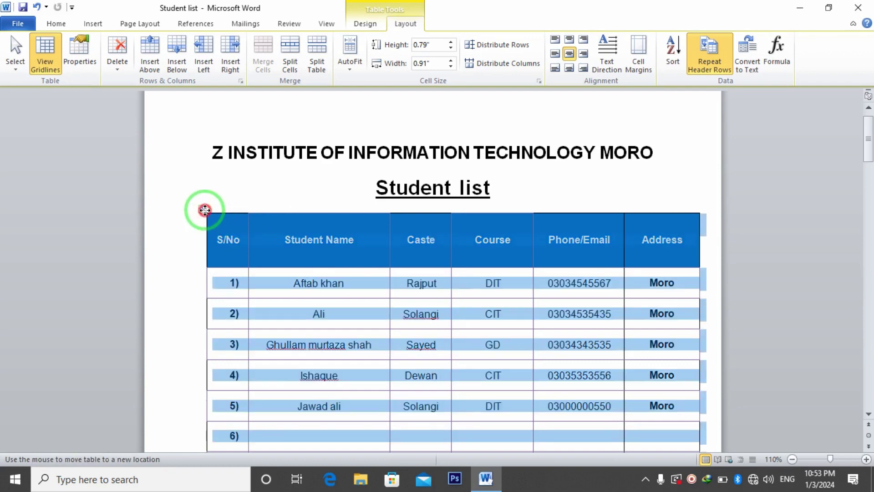
click(748, 59)
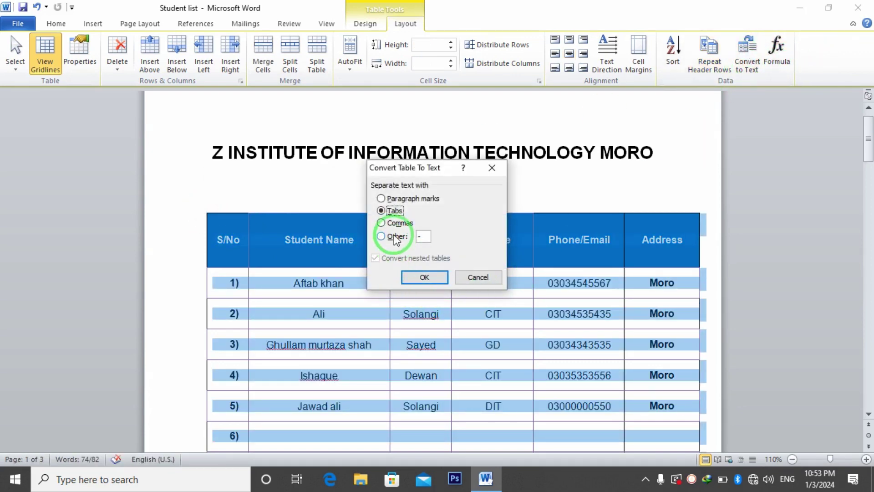
click(415, 278)
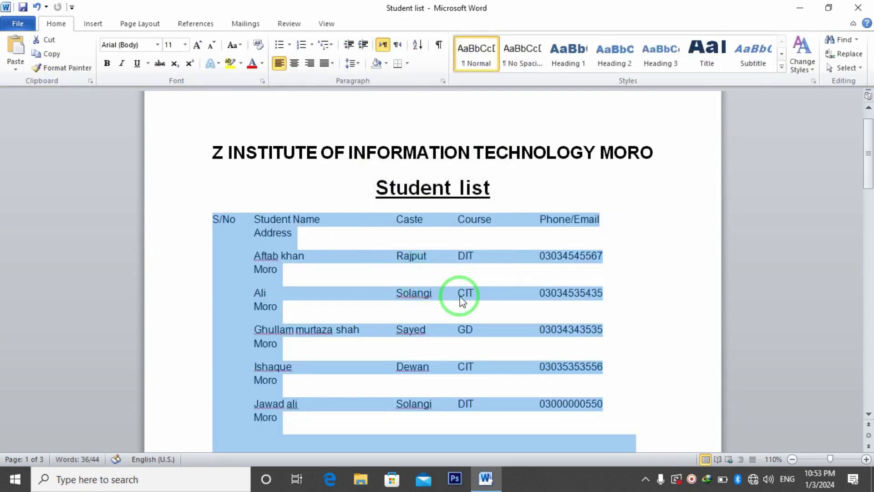
click(477, 295)
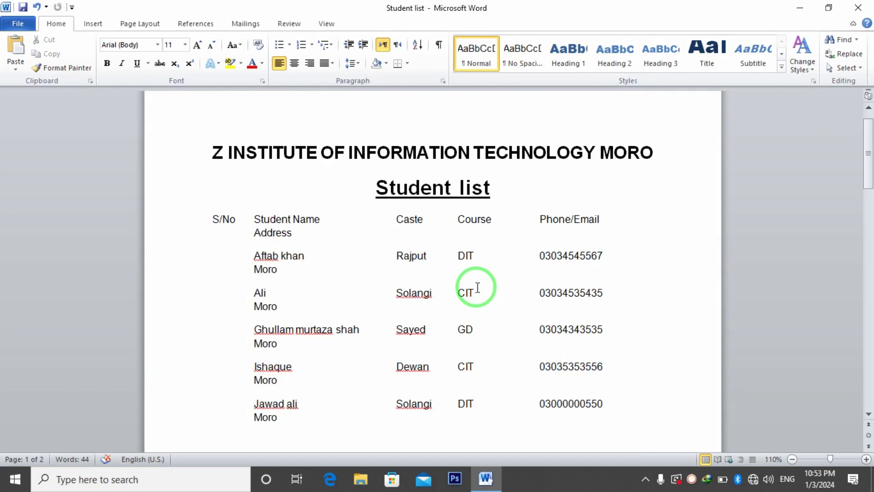
key(ctrl+z)
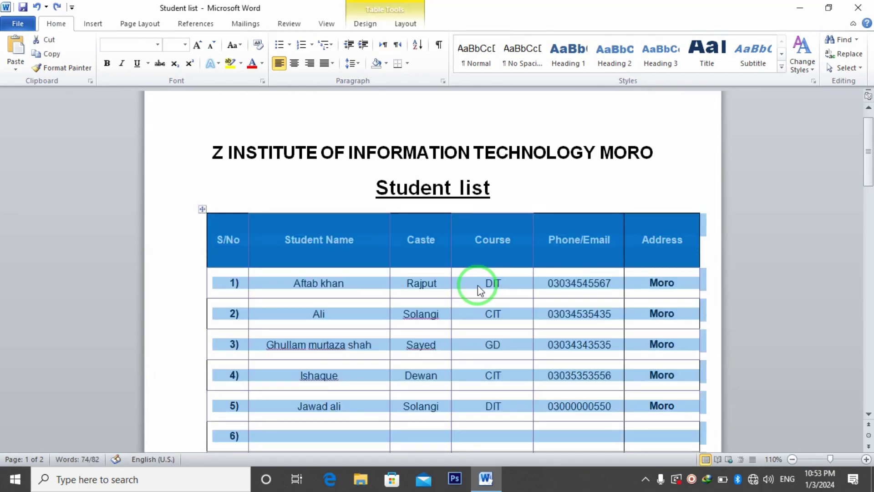
click(492, 296)
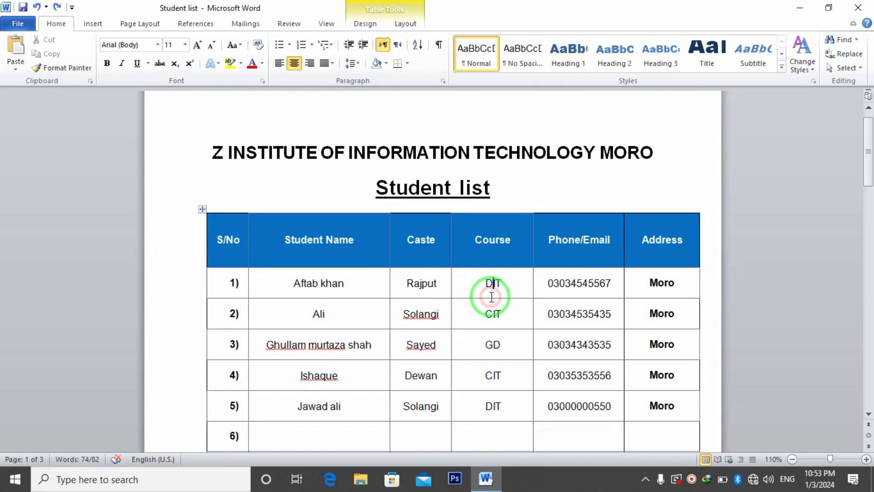
- Enter the headings Item, Qty, Rate and Amount across the cells of row 22
click(407, 25)
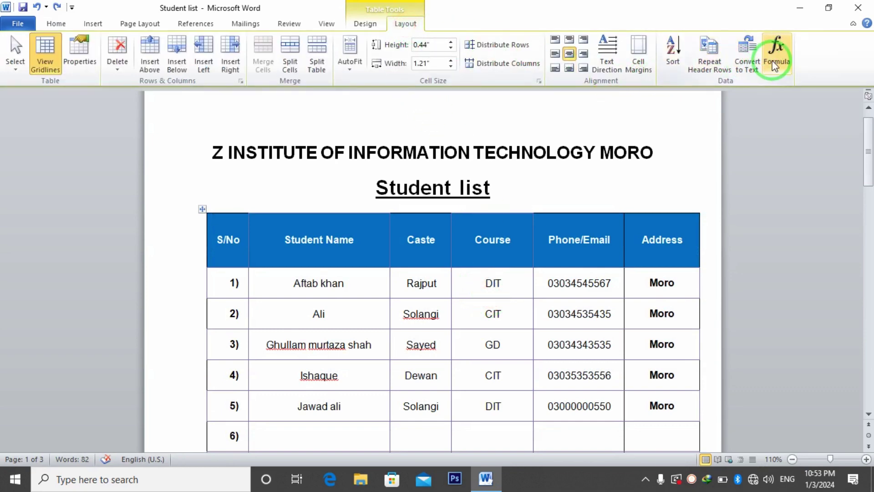
scroll(501, 355, down, 2)
scroll(491, 360, down, 3)
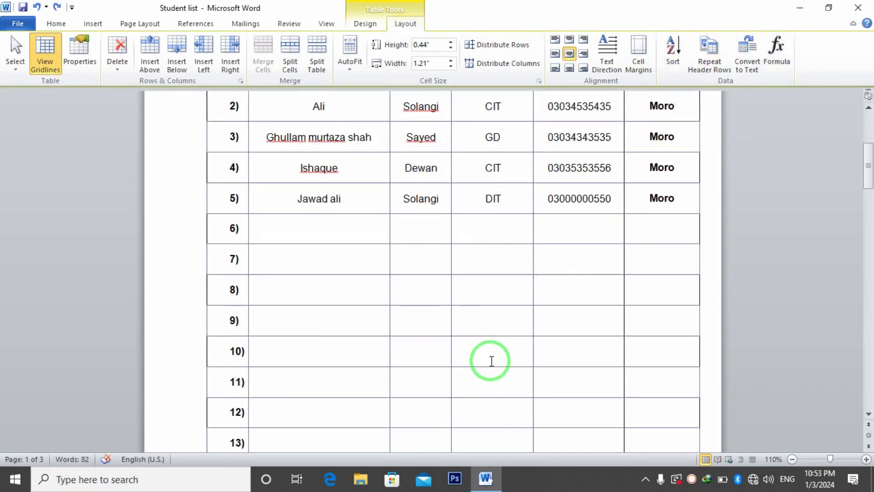
scroll(483, 357, down, 4)
scroll(477, 354, down, 3)
scroll(476, 354, down, 3)
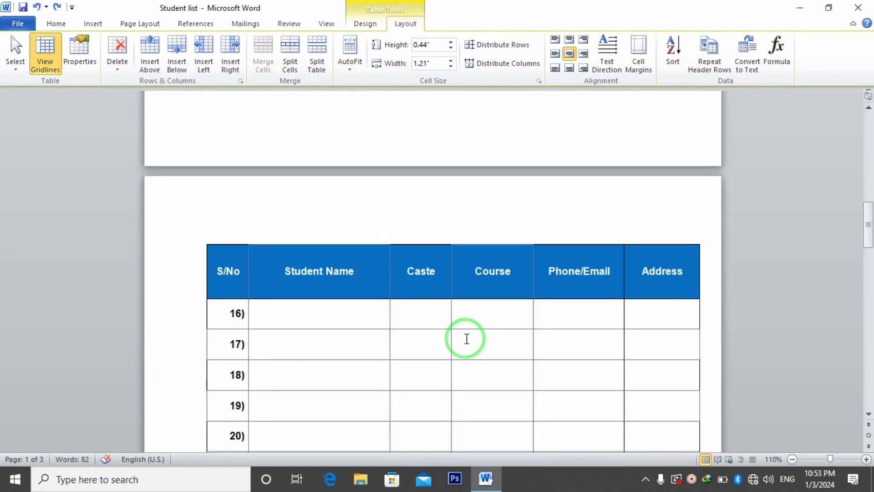
scroll(596, 328, down, 5)
click(434, 259)
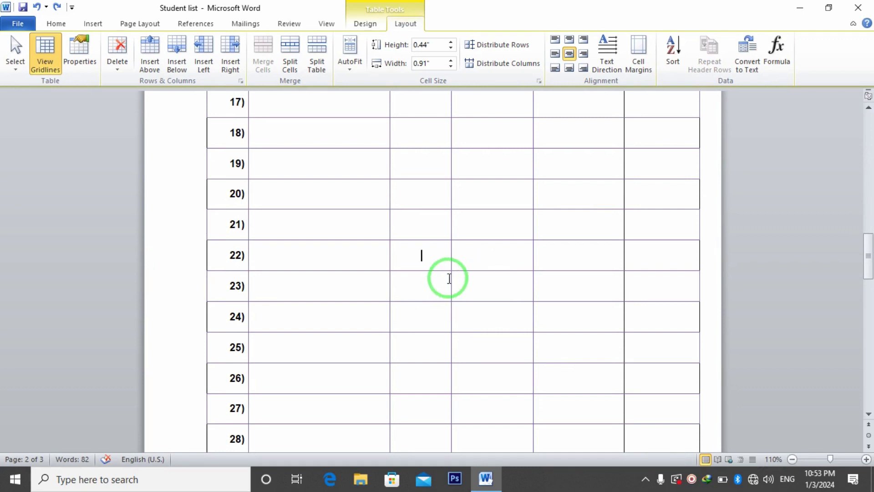
text(im)
key(BackSpace)
key(BackSpace)
key(Tab)
key(Tab)
text(qt)
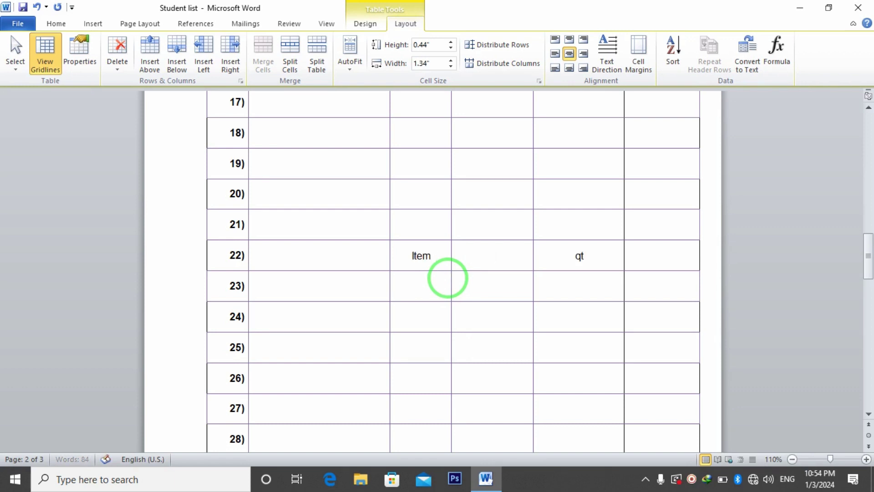
key(BackSpace)
click(472, 250)
text(rate)
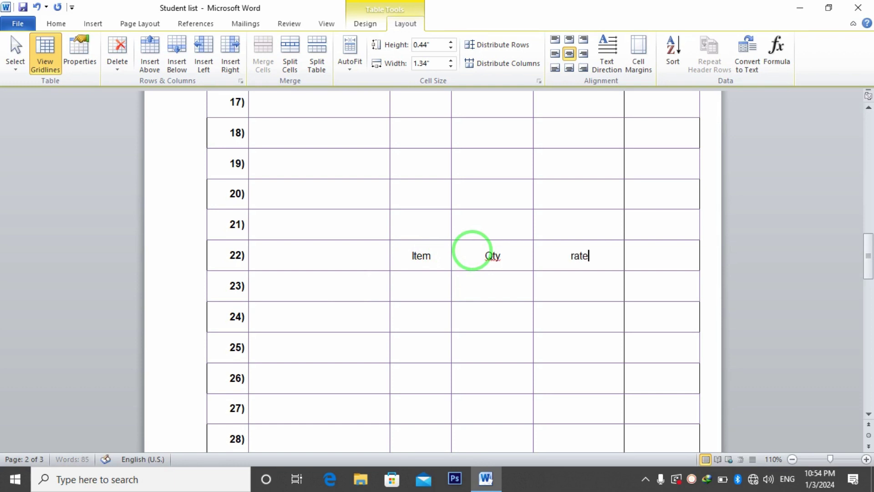
key(Tab)
text(mo)
text(un)
text(t)
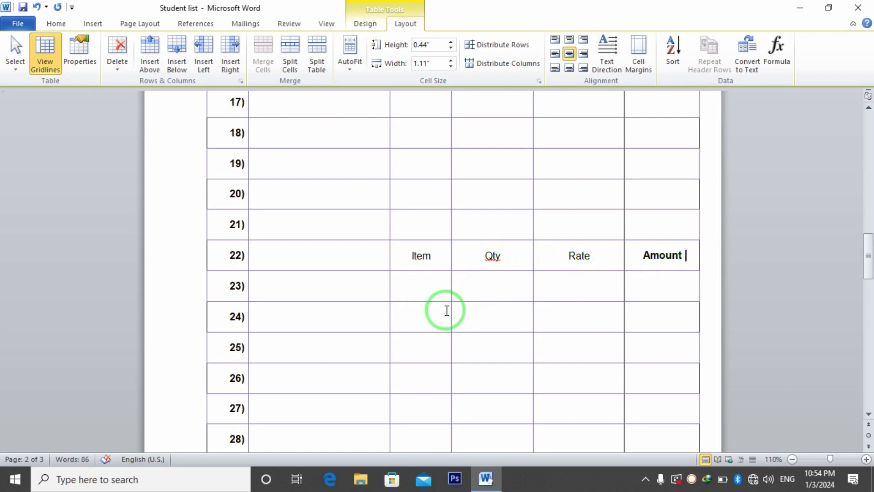
- Fill row 23 with Keyboard, quantity 5 and rate 550
click(418, 287)
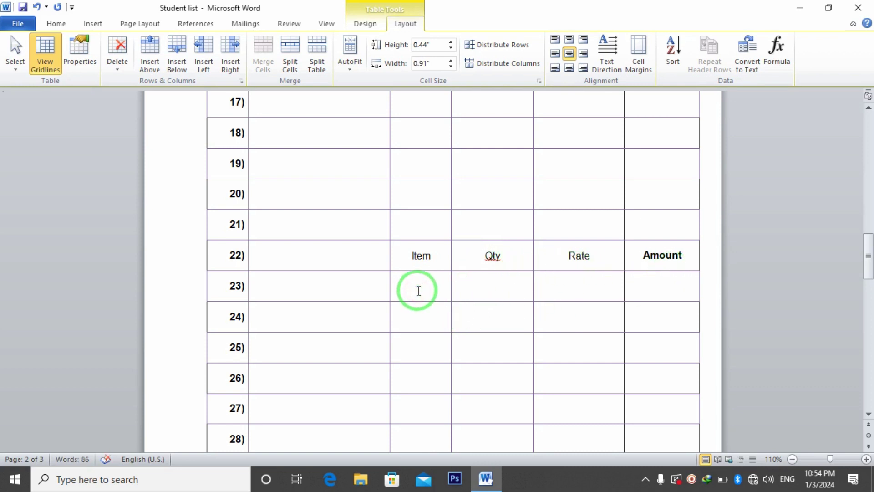
text(keybo)
text(ard)
key(Tab)
text(5)
key(Tab)
text(55)
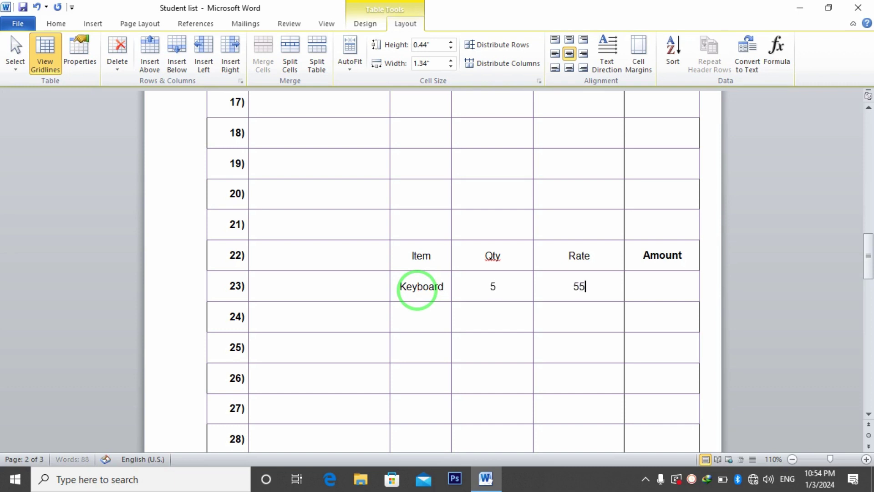
text(0)
key(Tab)
- Calculate the Keyboard row's Amount as 2750 with the formula =PRODUCT(LEFT)
click(782, 50)
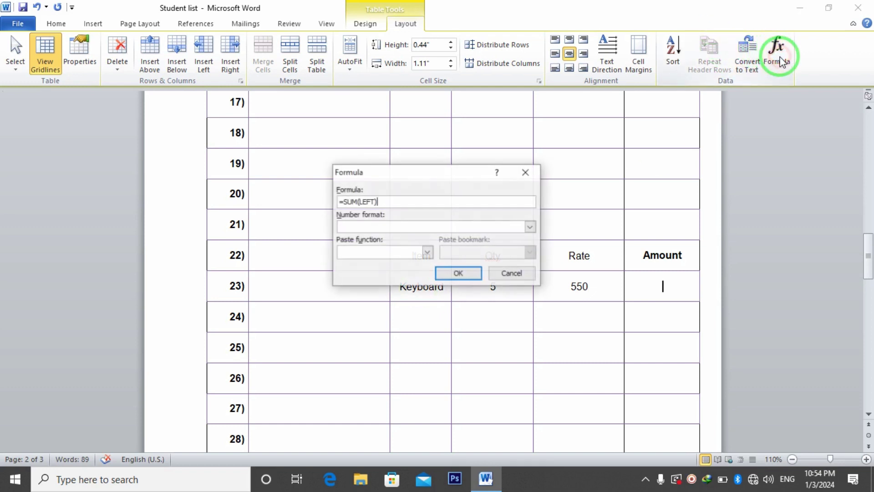
drag(459, 175, 744, 100)
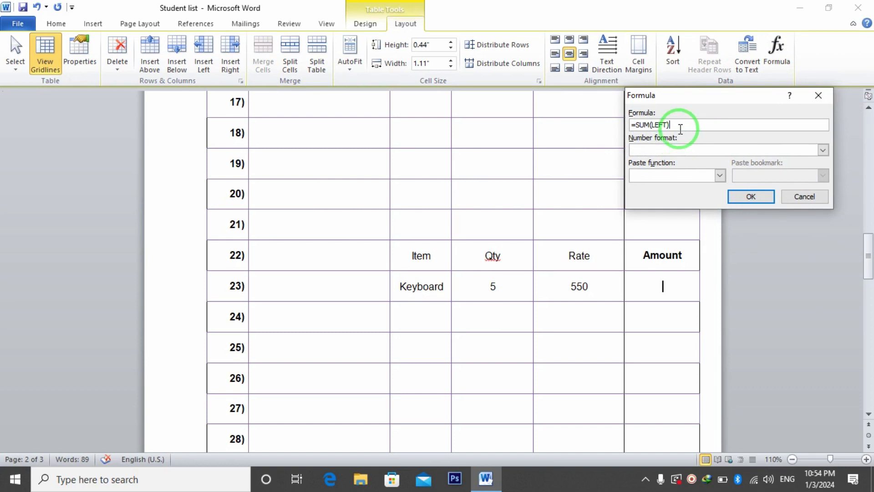
key(BackSpace)
key(BackSpace)
key(BackSpace)
key(BackSpace)
key(BackSpace)
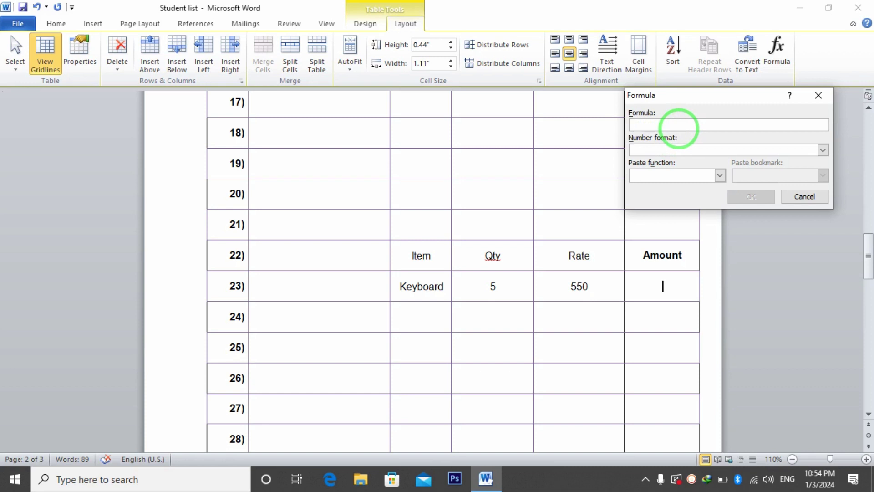
text(=)
text(pr)
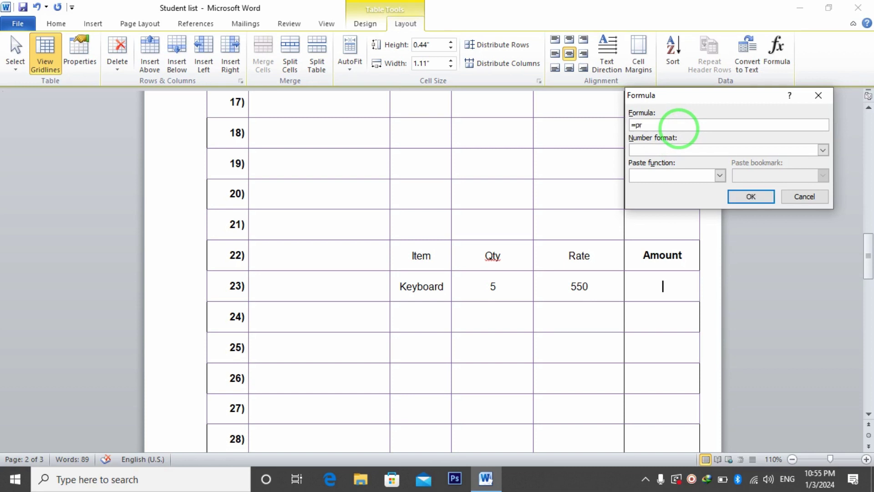
text(oduct)
text(()
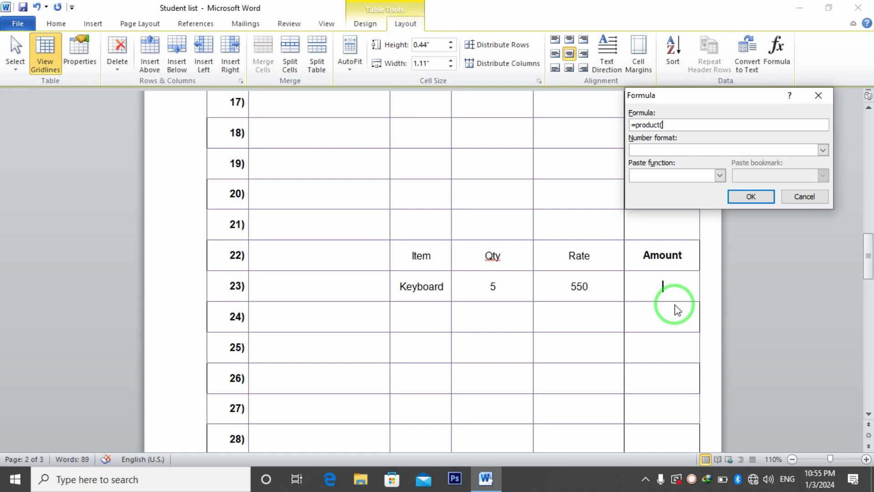
text(left)
click(744, 196)
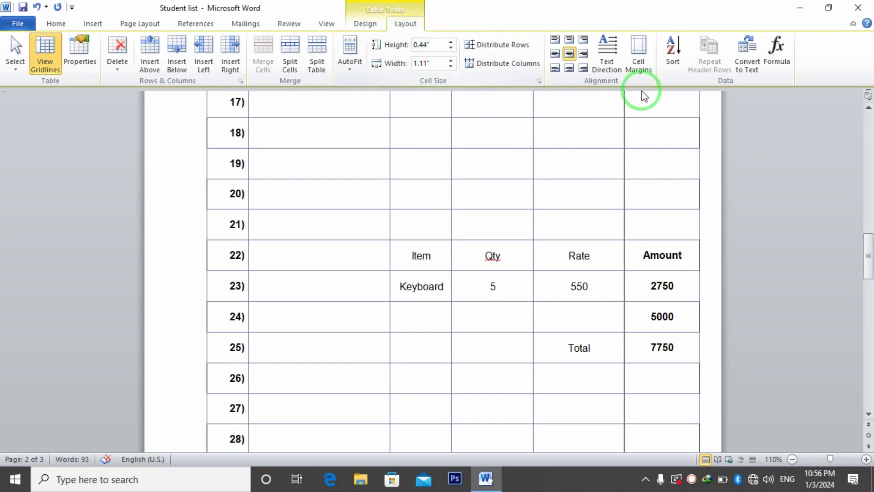
click(366, 25)
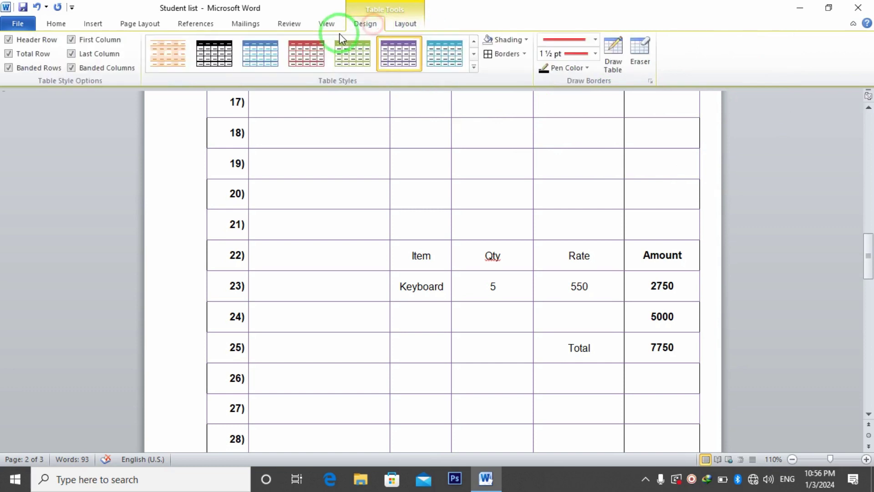
click(405, 24)
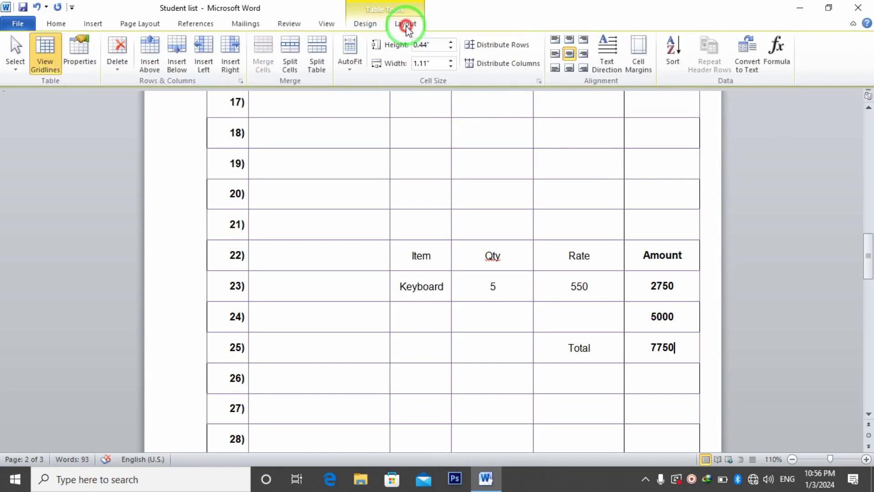
mouse_move(870, 272)
mouse_down()
mouse_move(868, 136)
mouse_move(824, 112)
mouse_up()
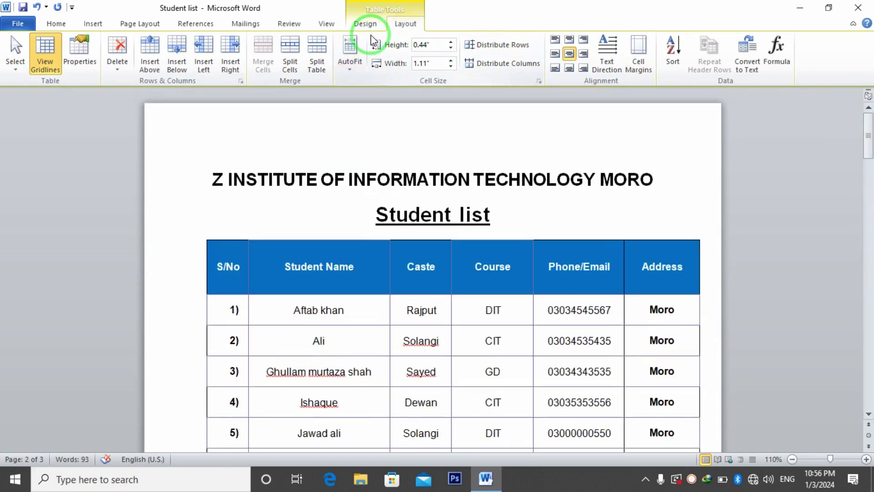